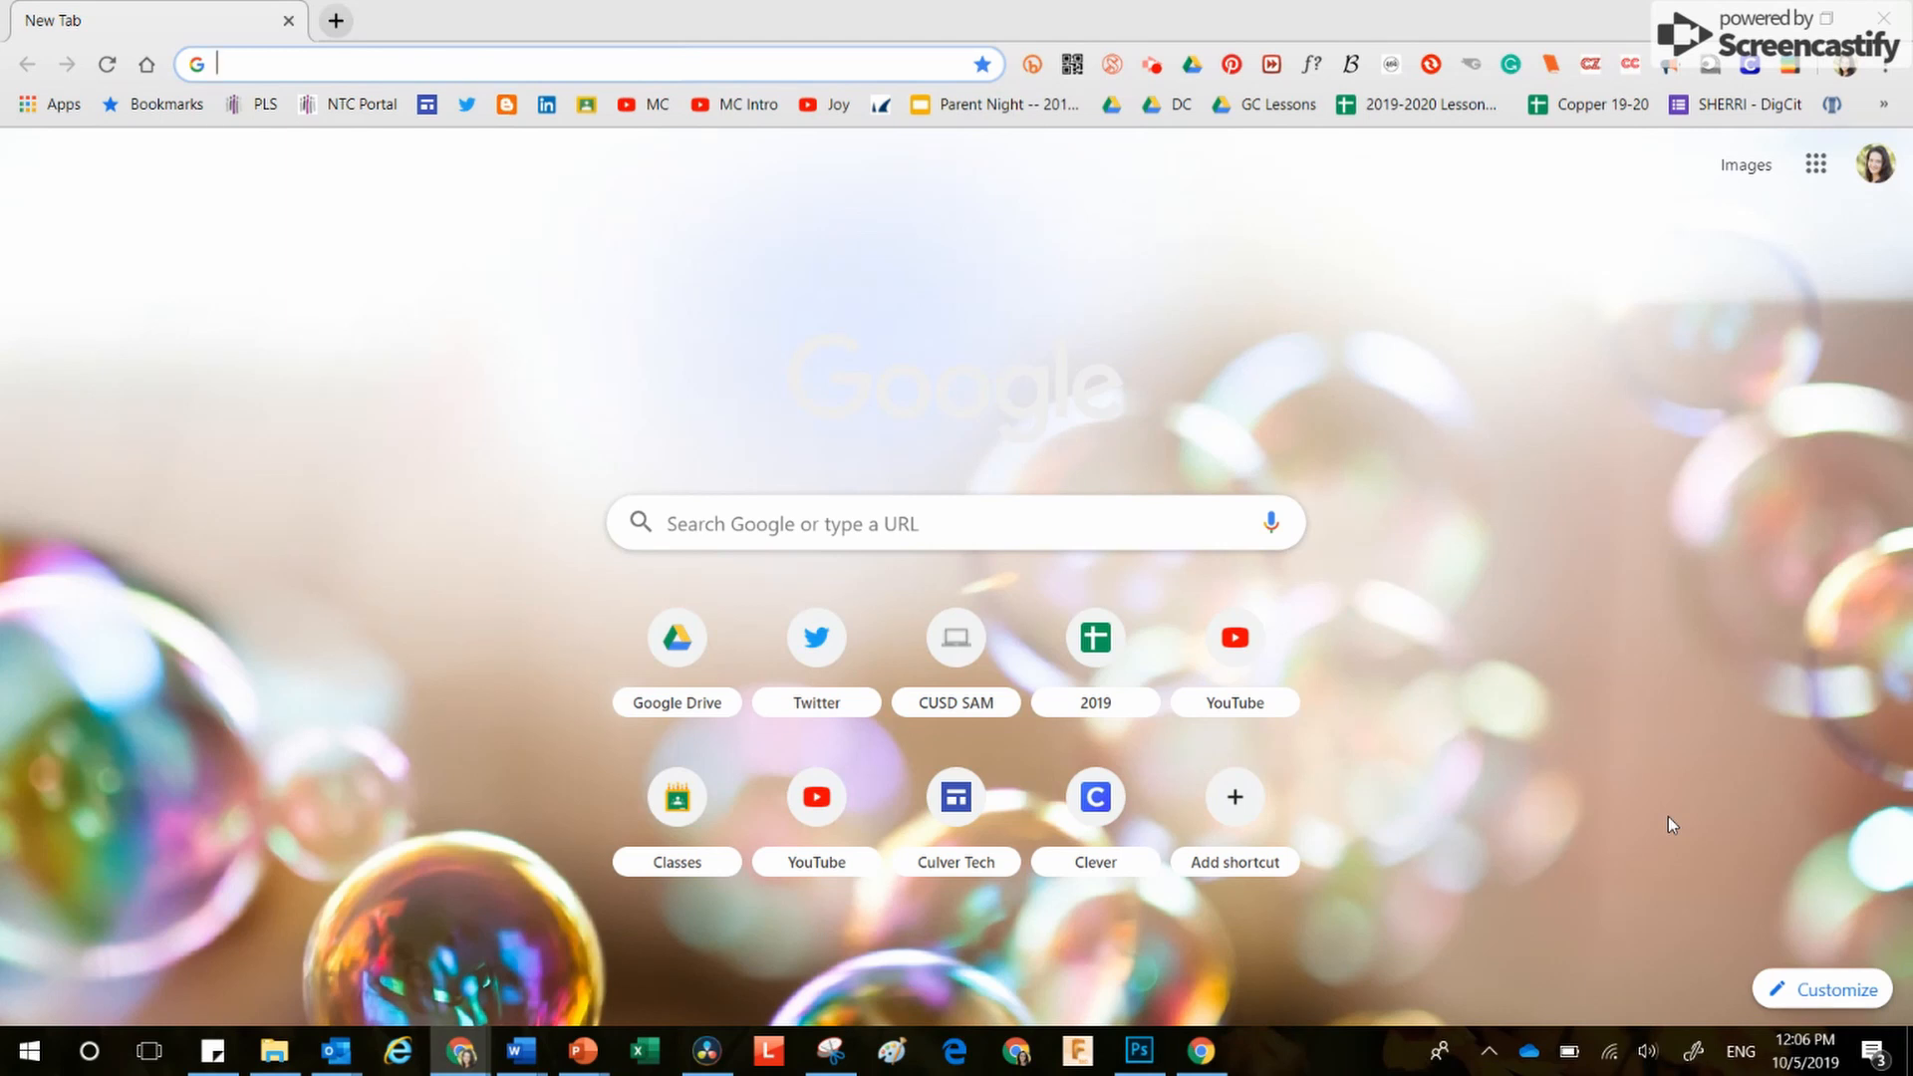
Step: Search the web for "chrome web store" and open the Chrome Web Store site
{"action": "type", "text": "ch"}
{"action": "key", "text": "BackSpace"}
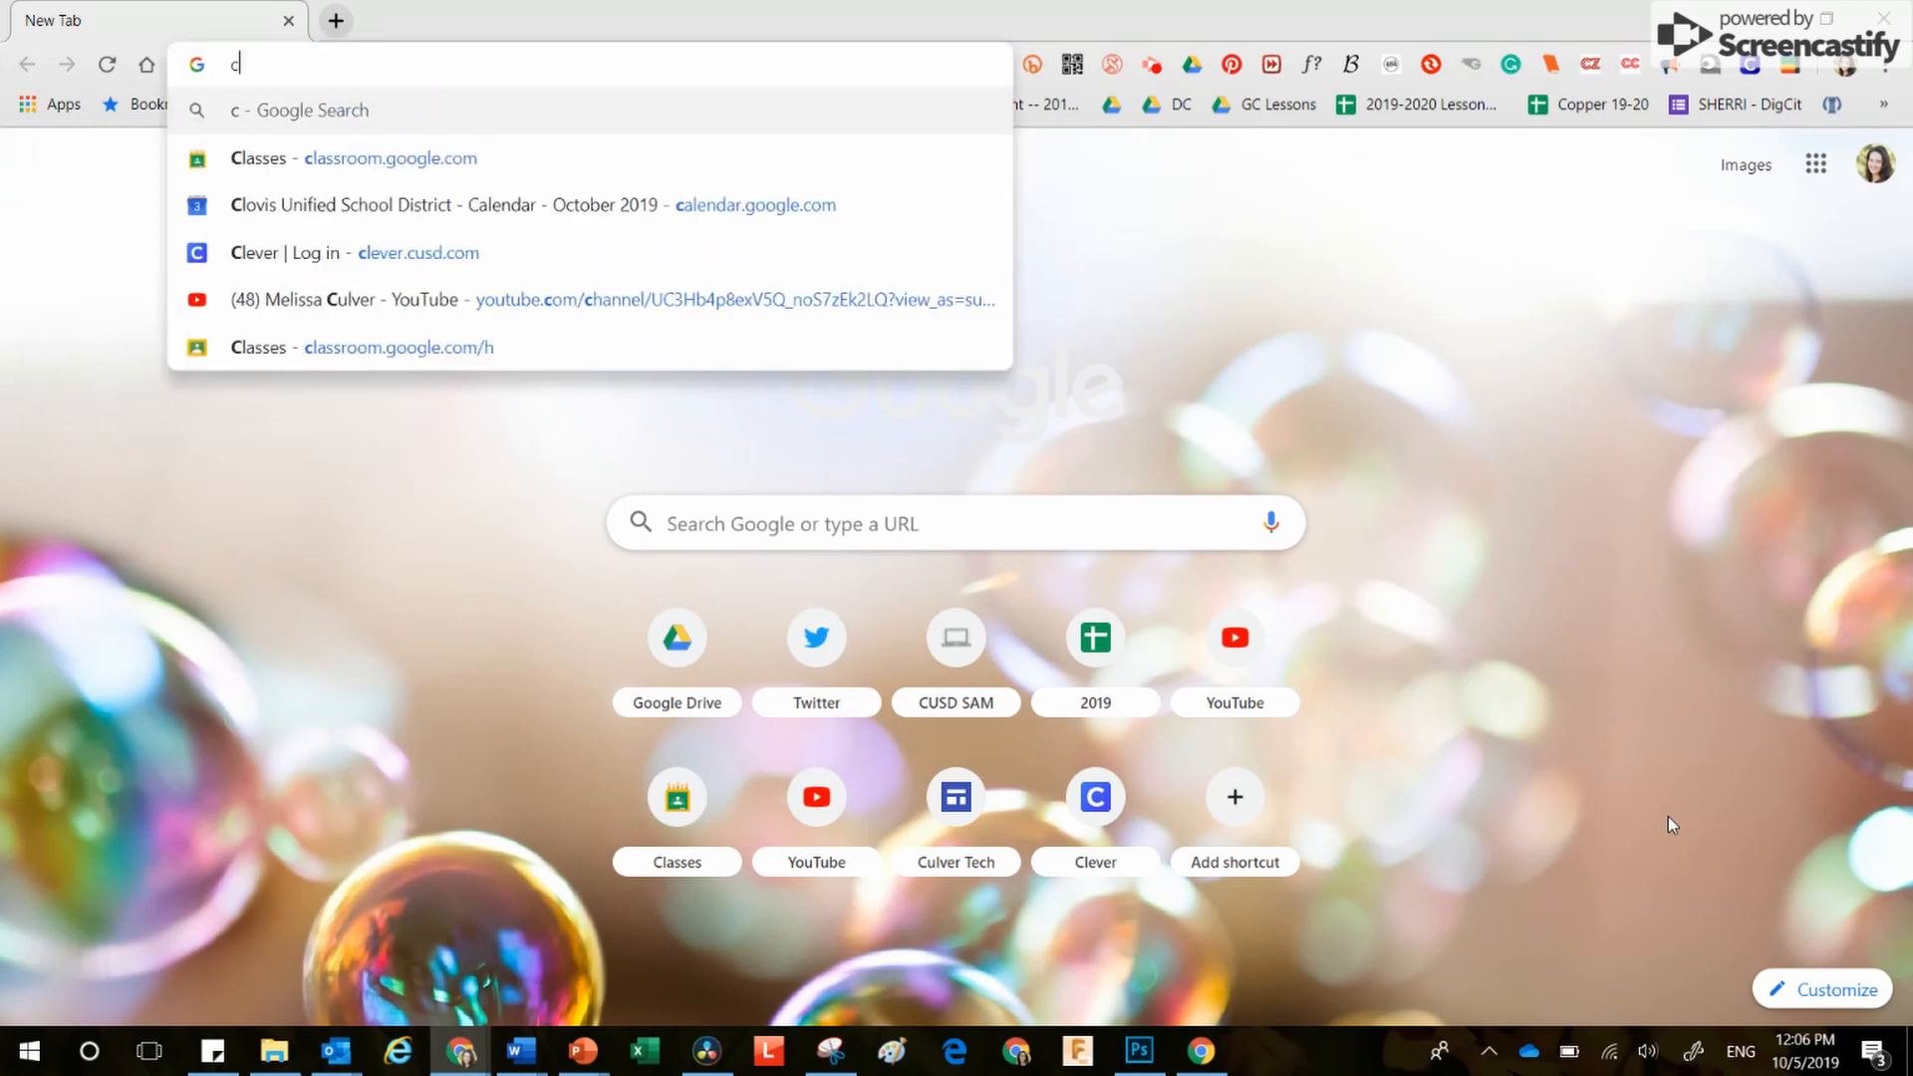
{"action": "type", "text": "hrome web store"}
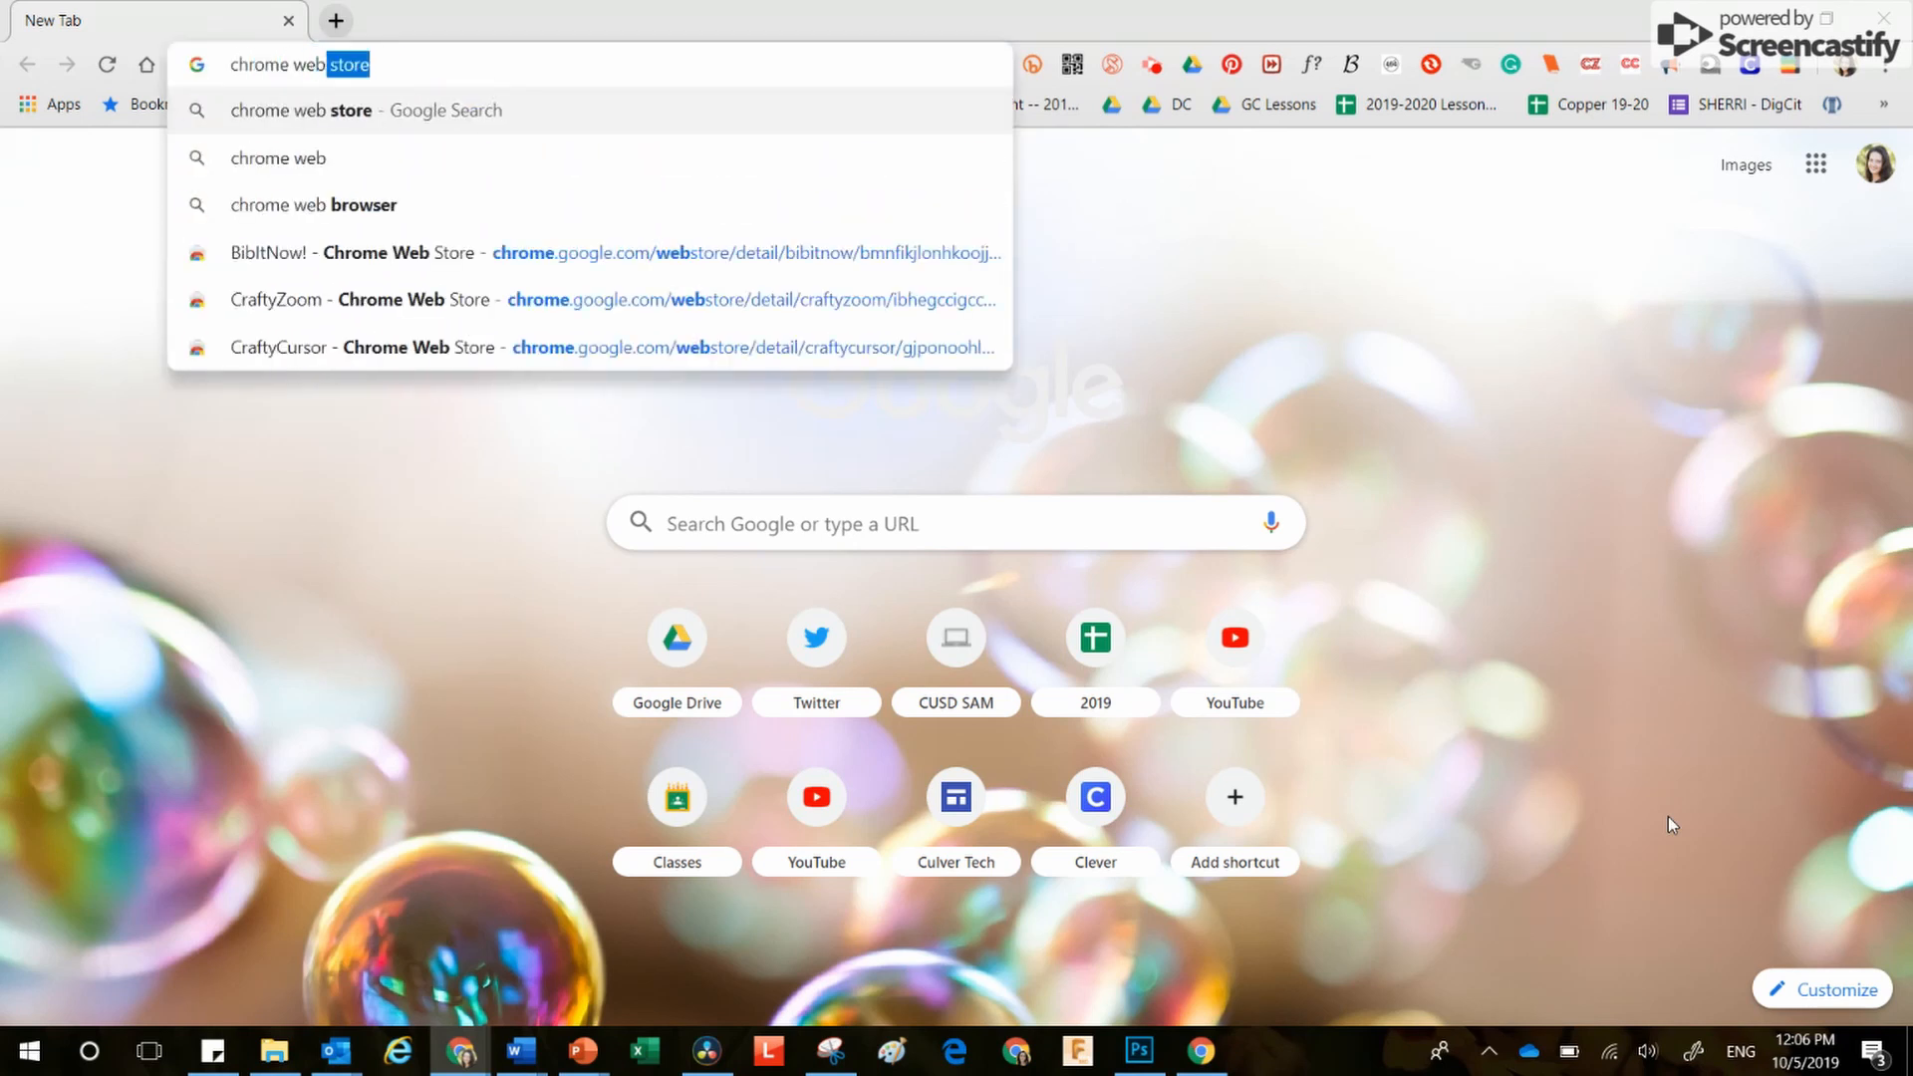
{"action": "key", "text": "Return"}
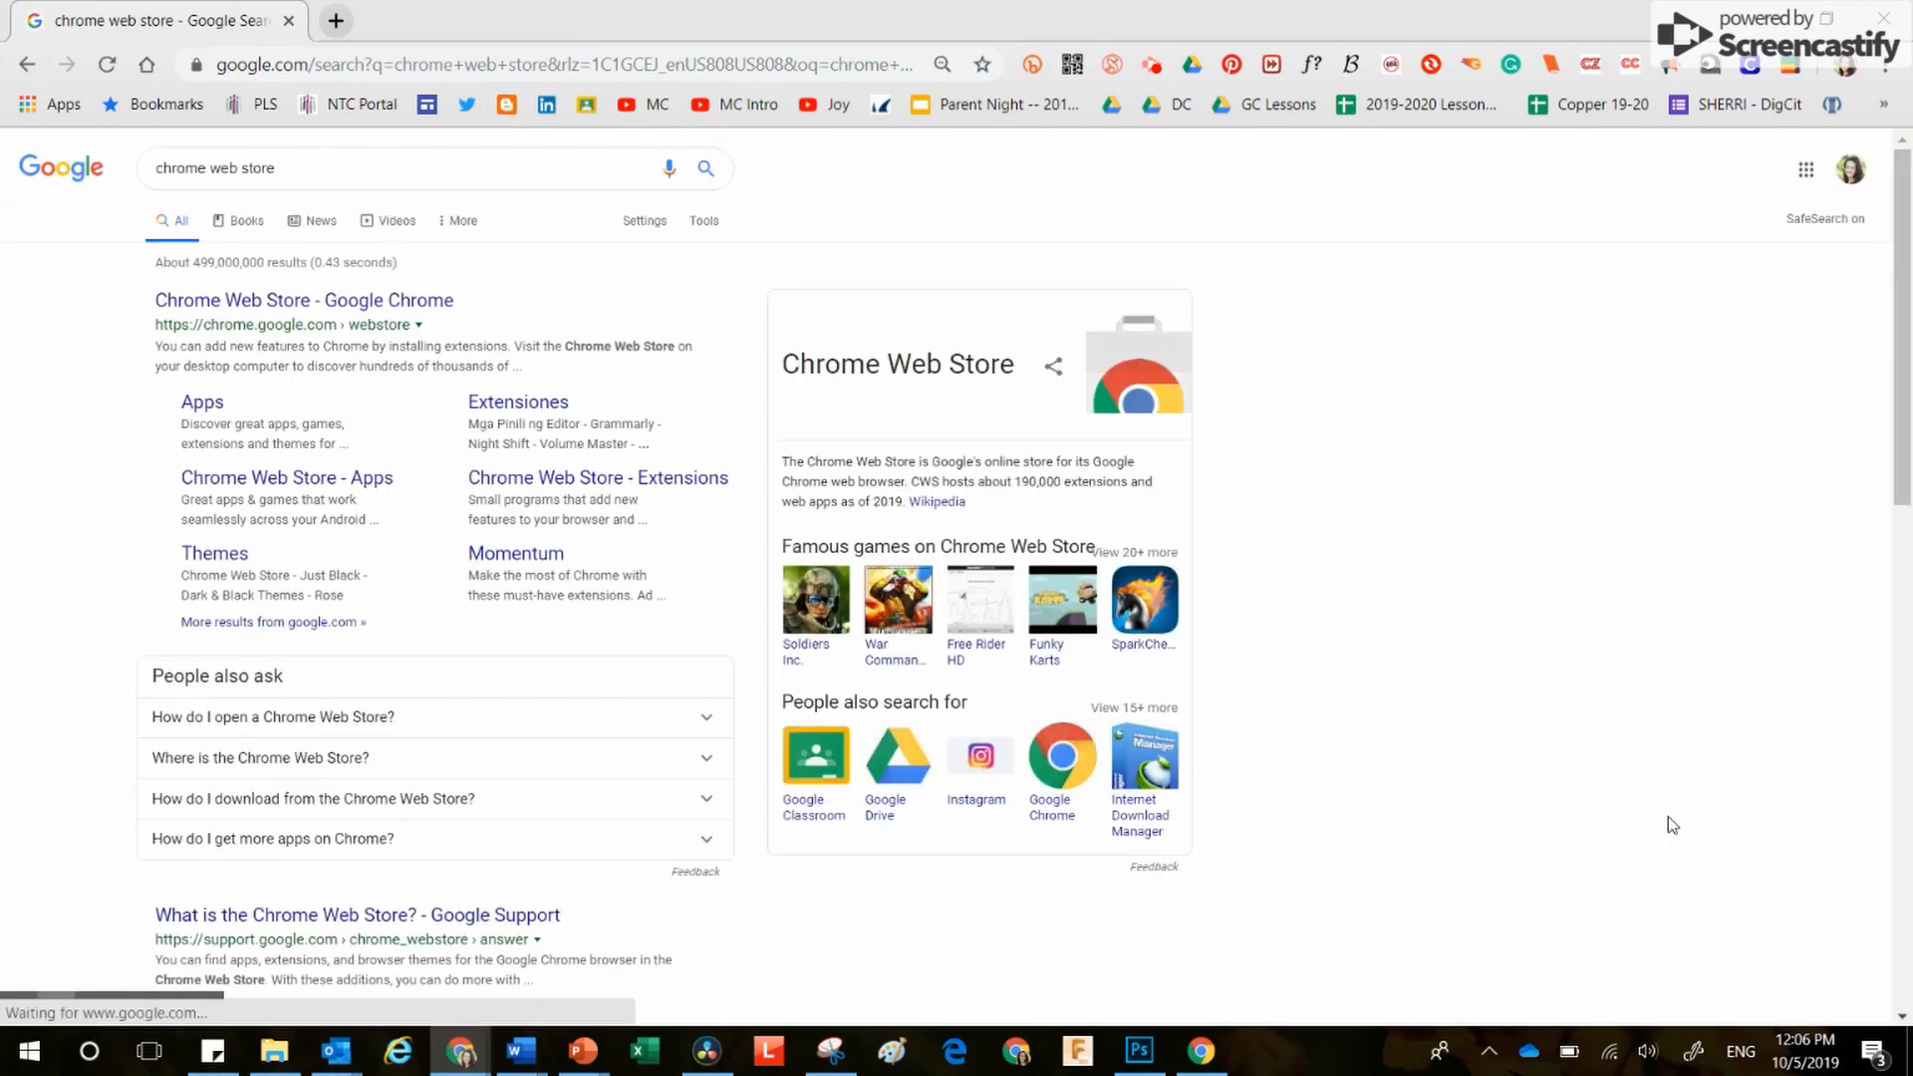
{"action": "left_click", "coordinate": [348, 305]}
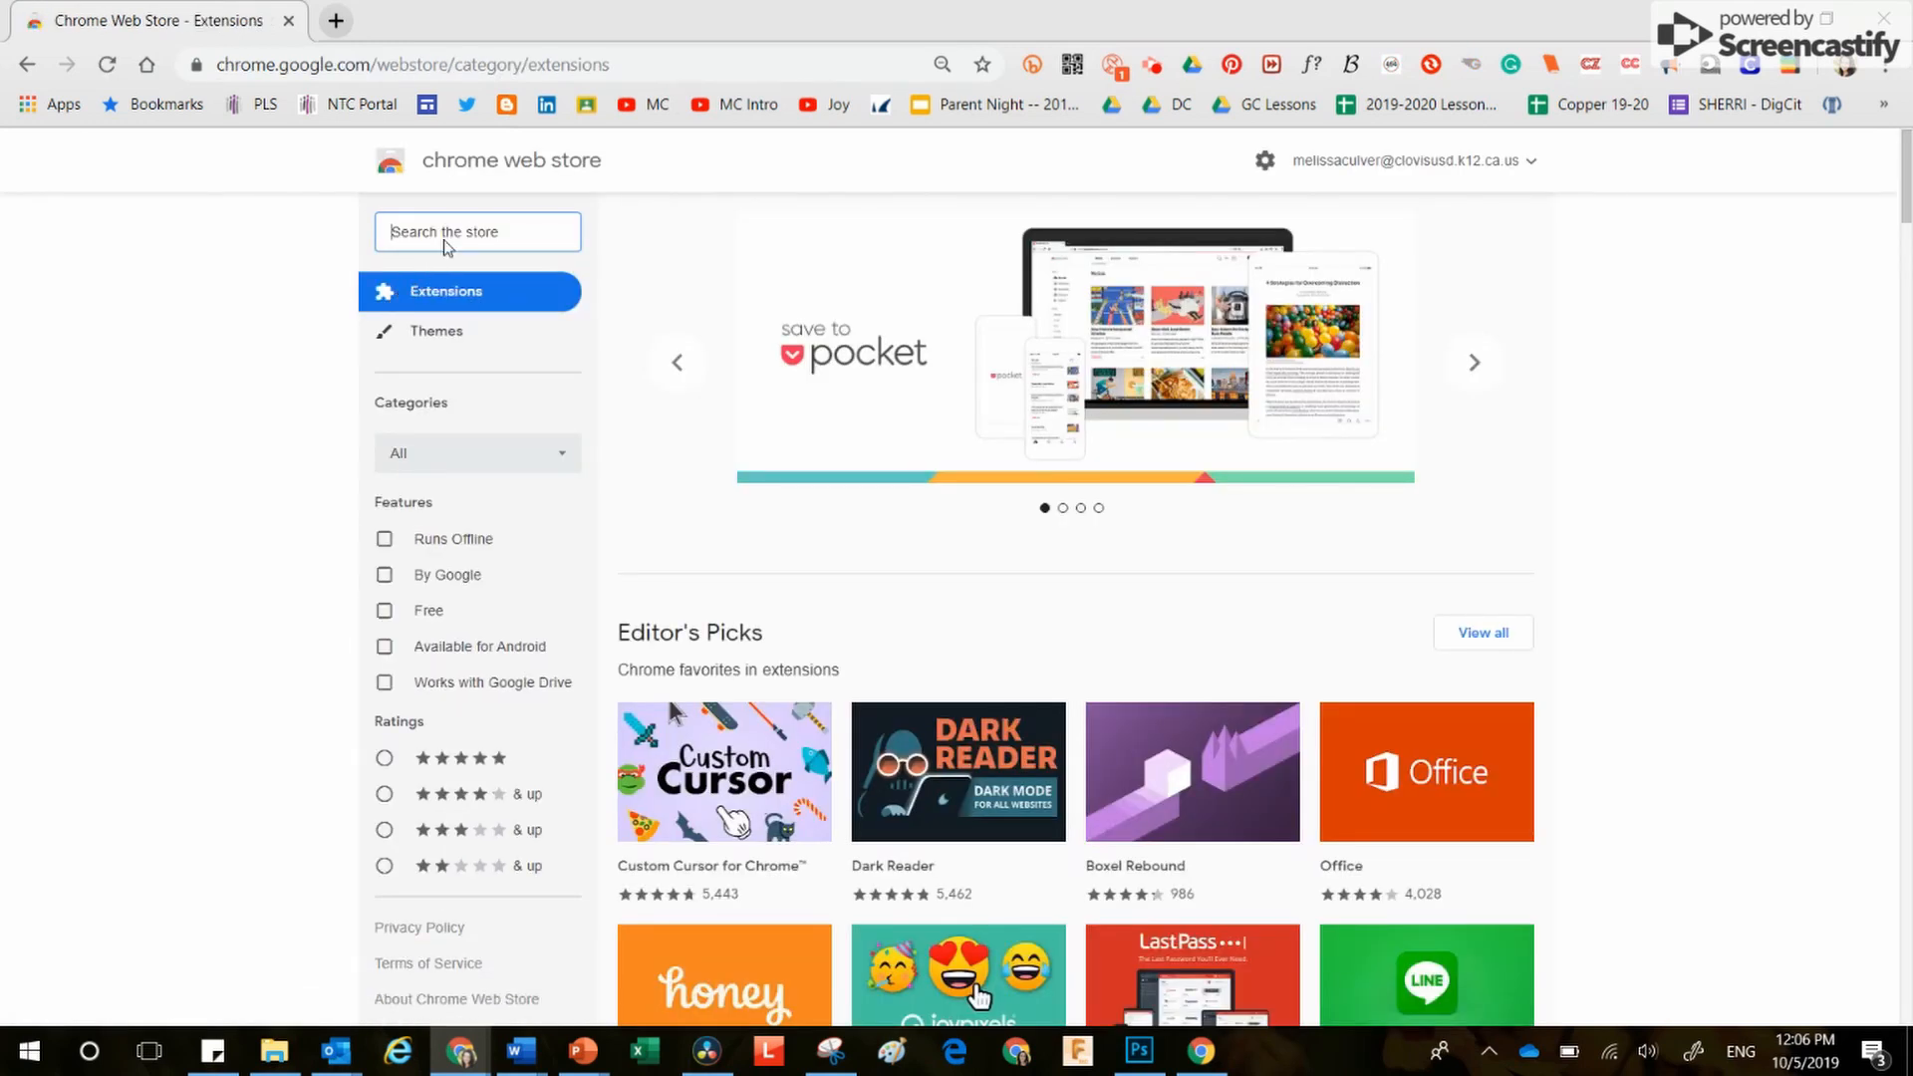
Step: Search the Chrome Web Store for "qr generator" and look over the listed extensions
{"action": "left_click", "coordinate": [378, 244]}
{"action": "type", "text": "q"}
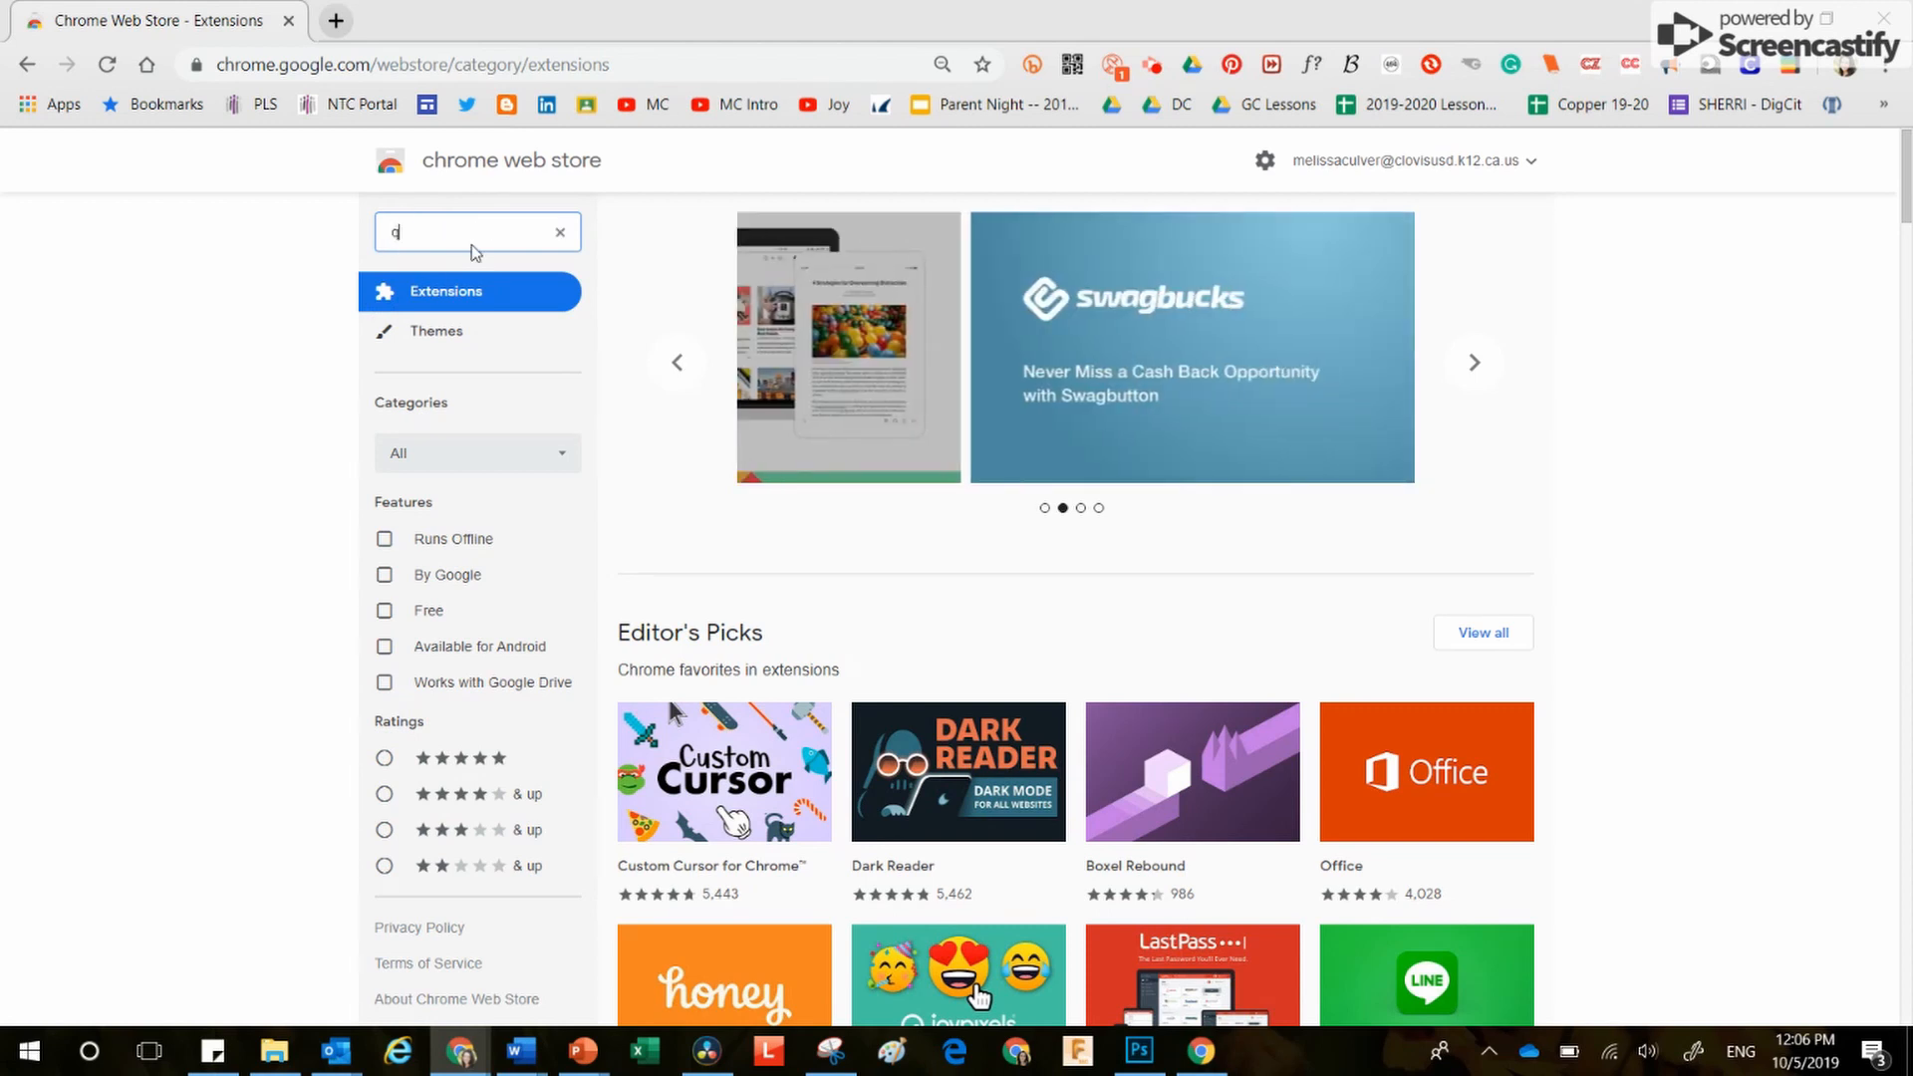
{"action": "type", "text": "r gen"}
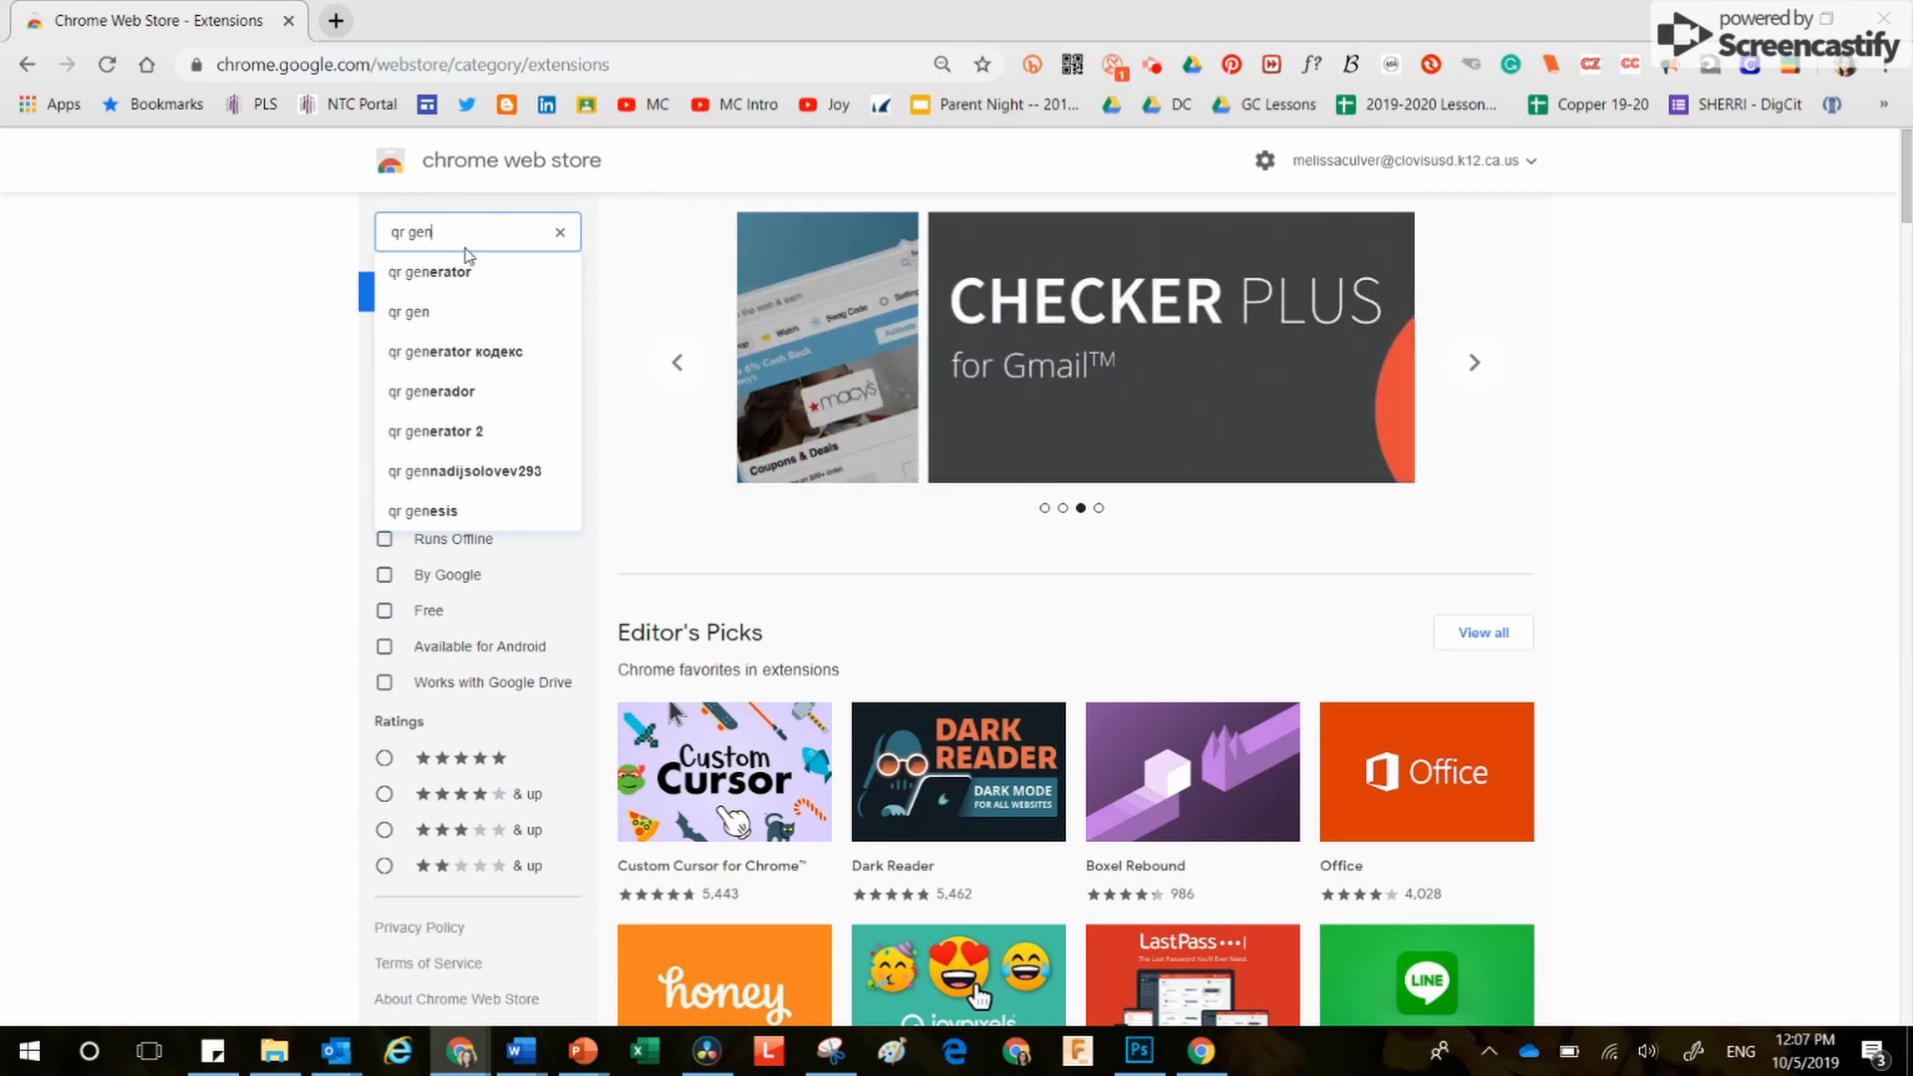
{"action": "left_click", "coordinate": [468, 279]}
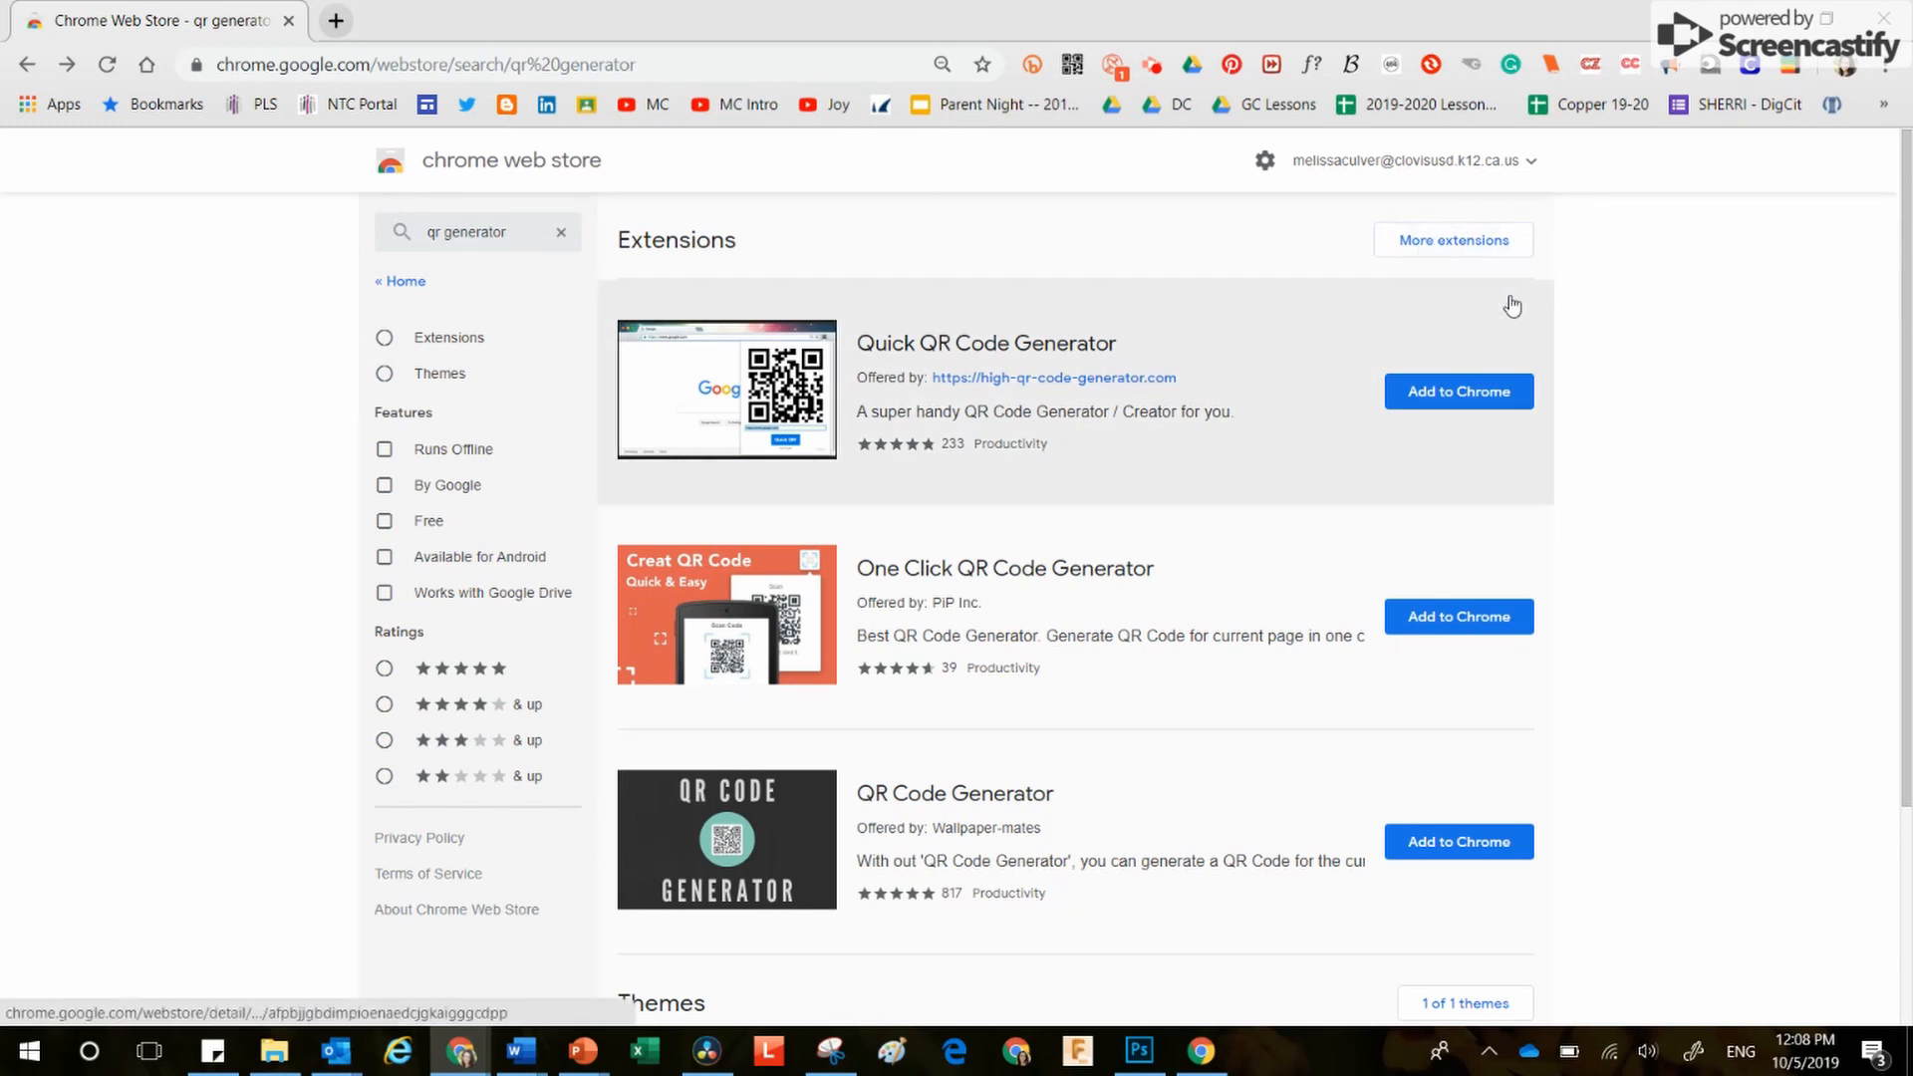
{"action": "mouse_move", "coordinate": [1906, 313]}
{"action": "left_mouse_down"}
{"action": "mouse_move", "coordinate": [1906, 427]}
{"action": "mouse_move", "coordinate": [1906, 346]}
{"action": "left_mouse_up"}
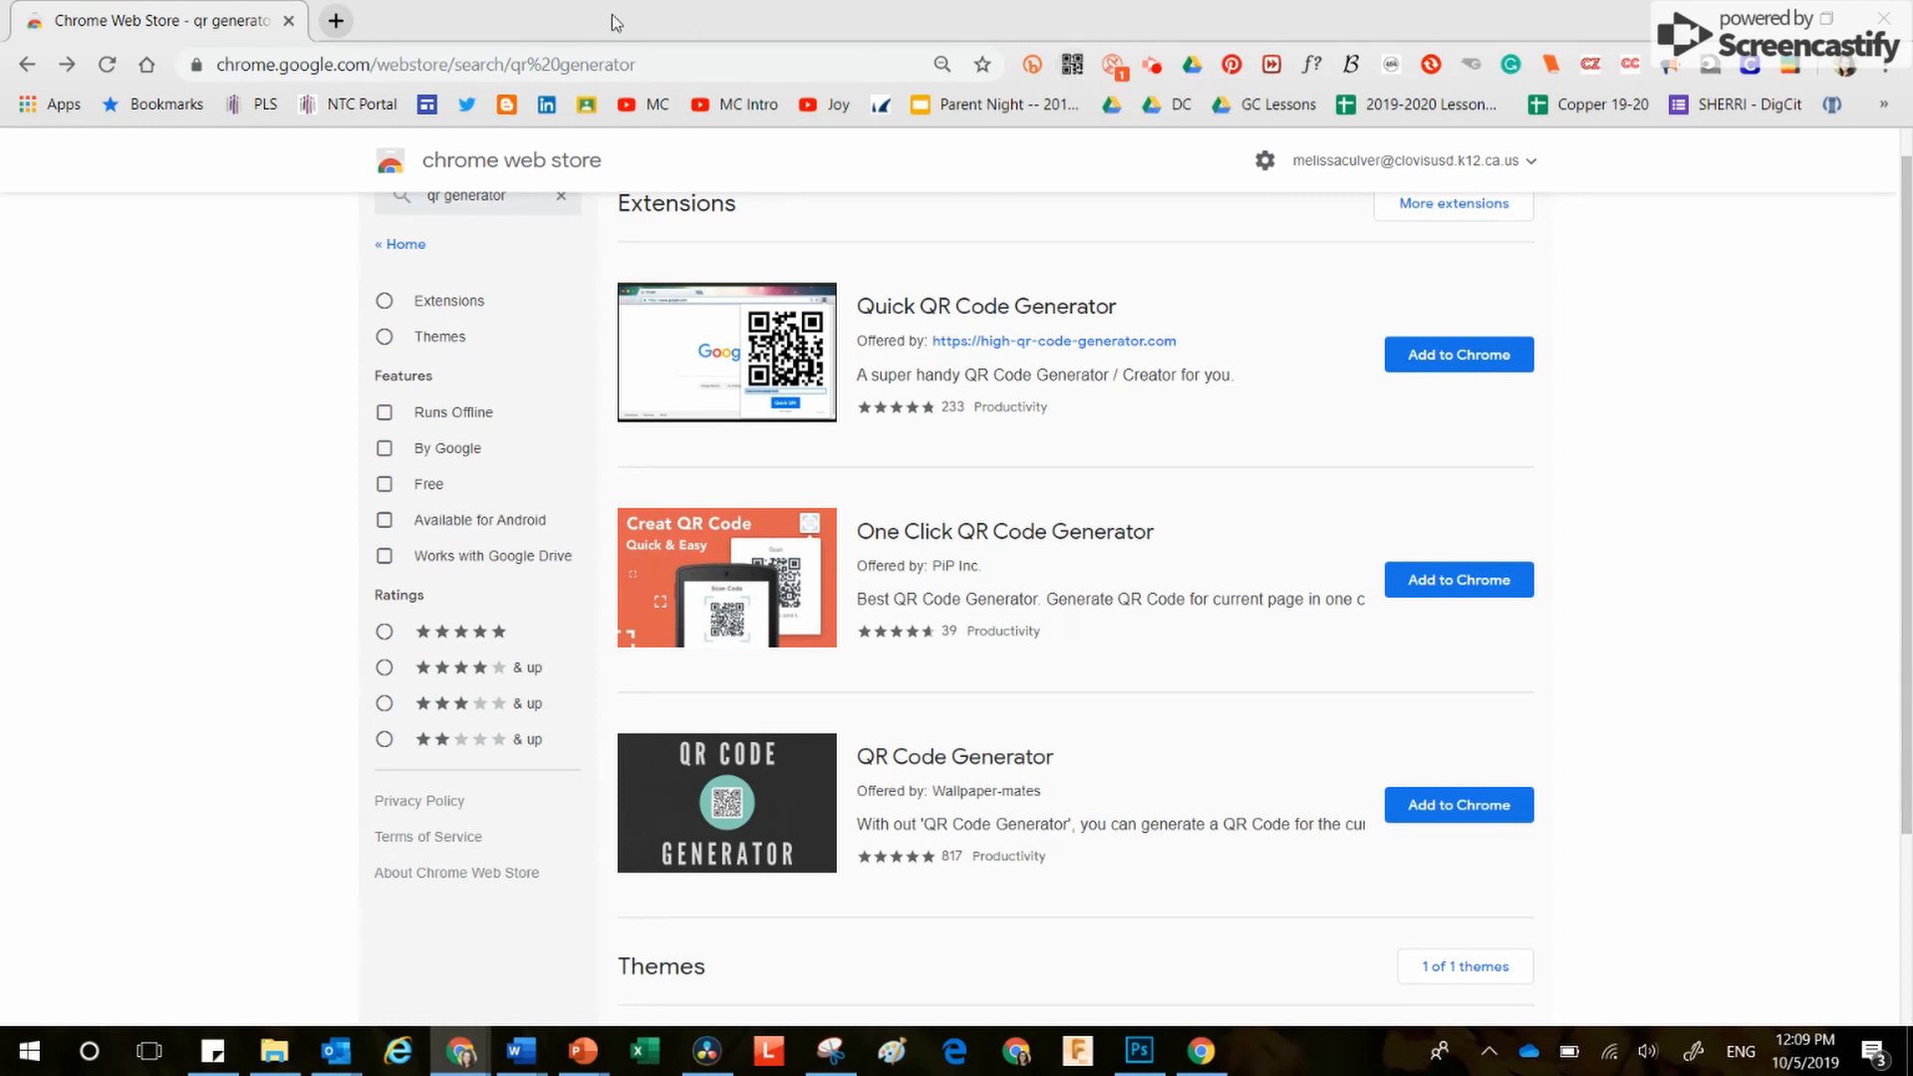
Step: In a new browser tab, search for "connect the dots abcya" and open ABCya's Connect the Dots game page
{"action": "left_click", "coordinate": [334, 18]}
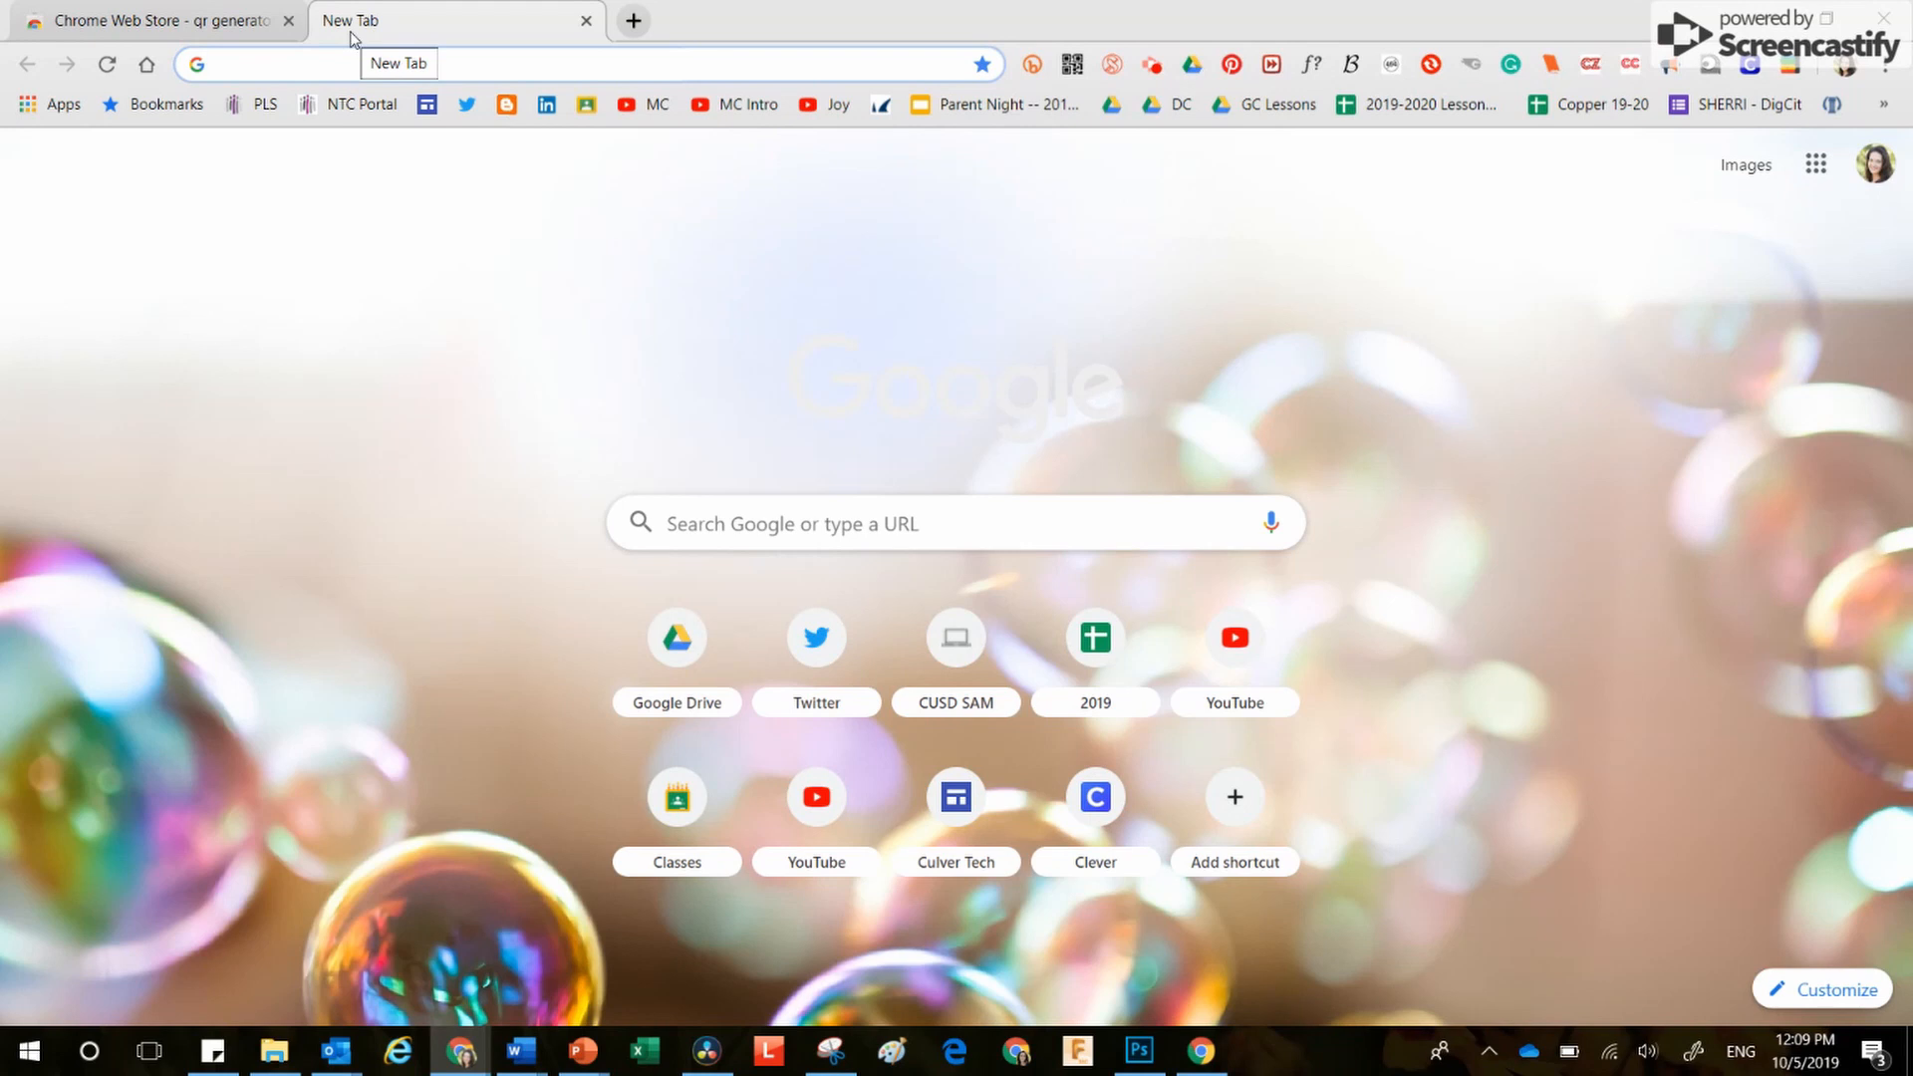
{"action": "type", "text": "conn"}
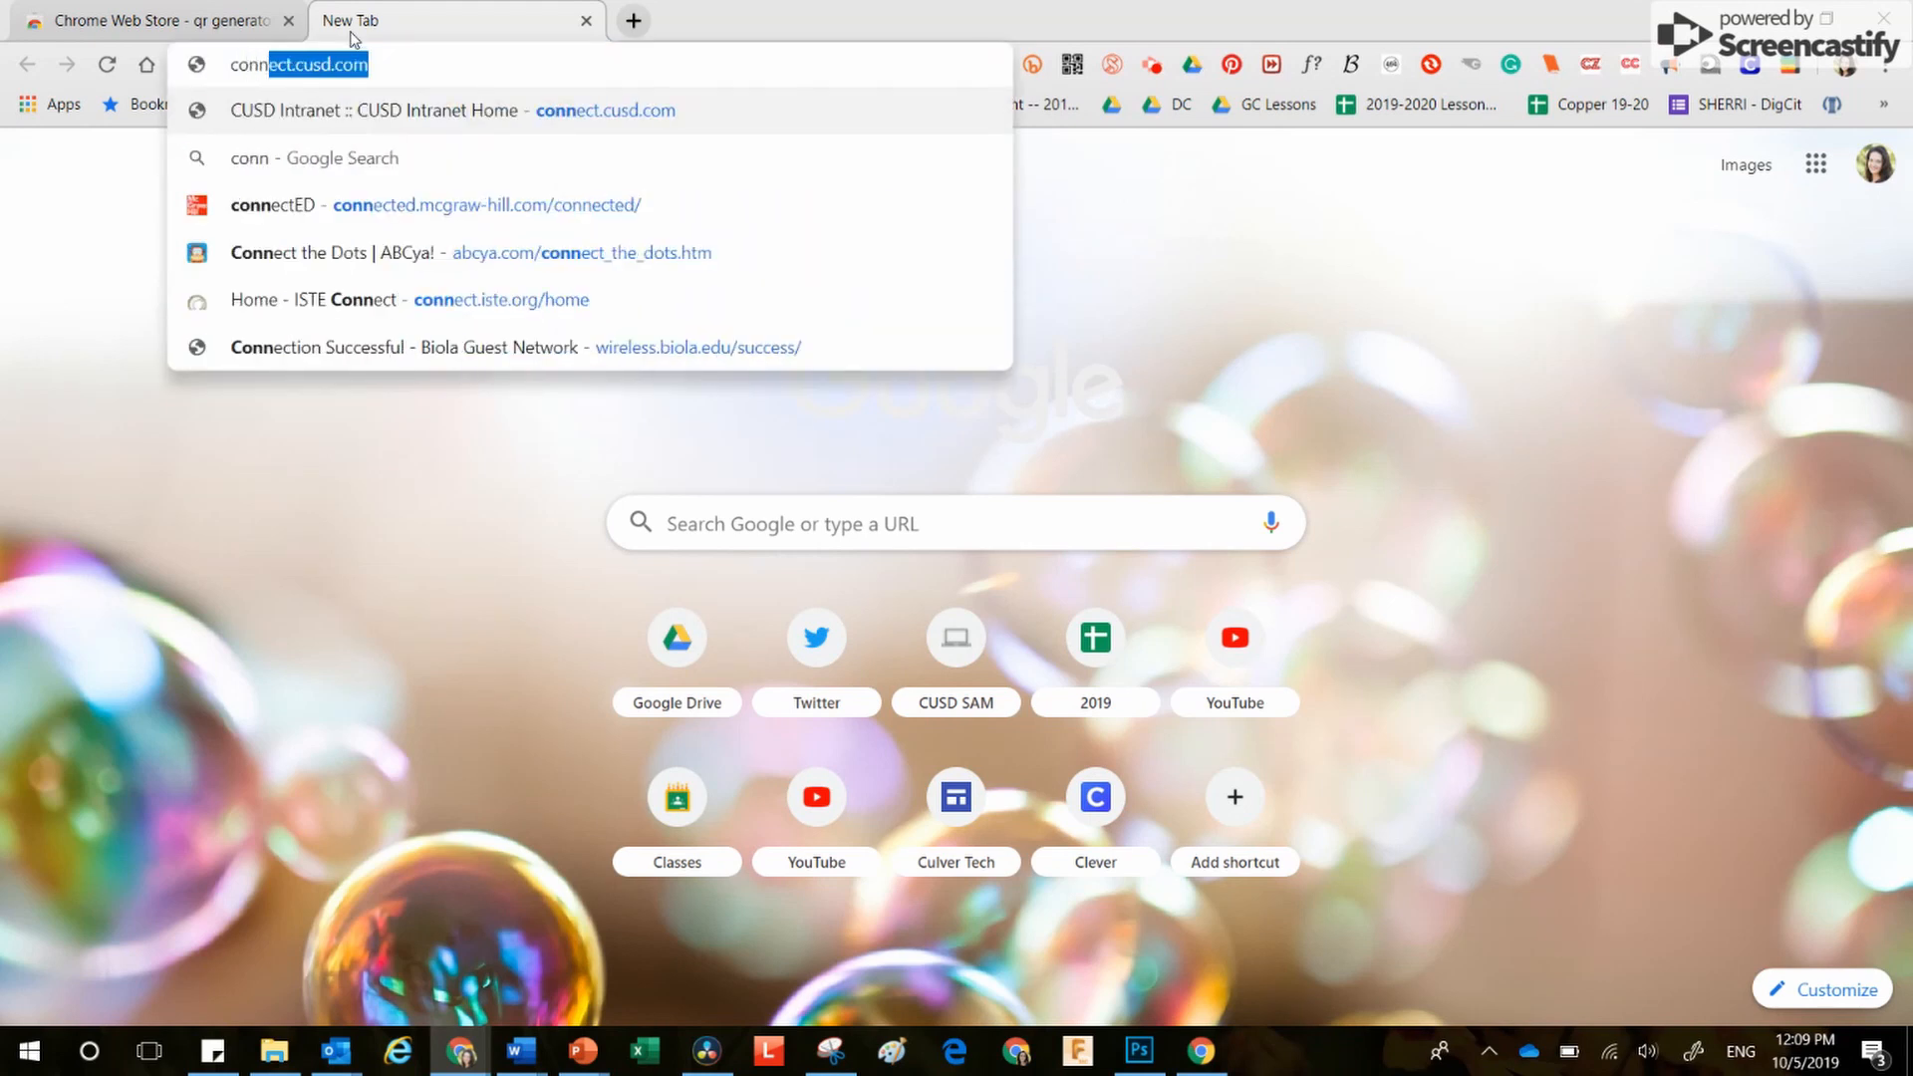
{"action": "type", "text": "ect the dots"}
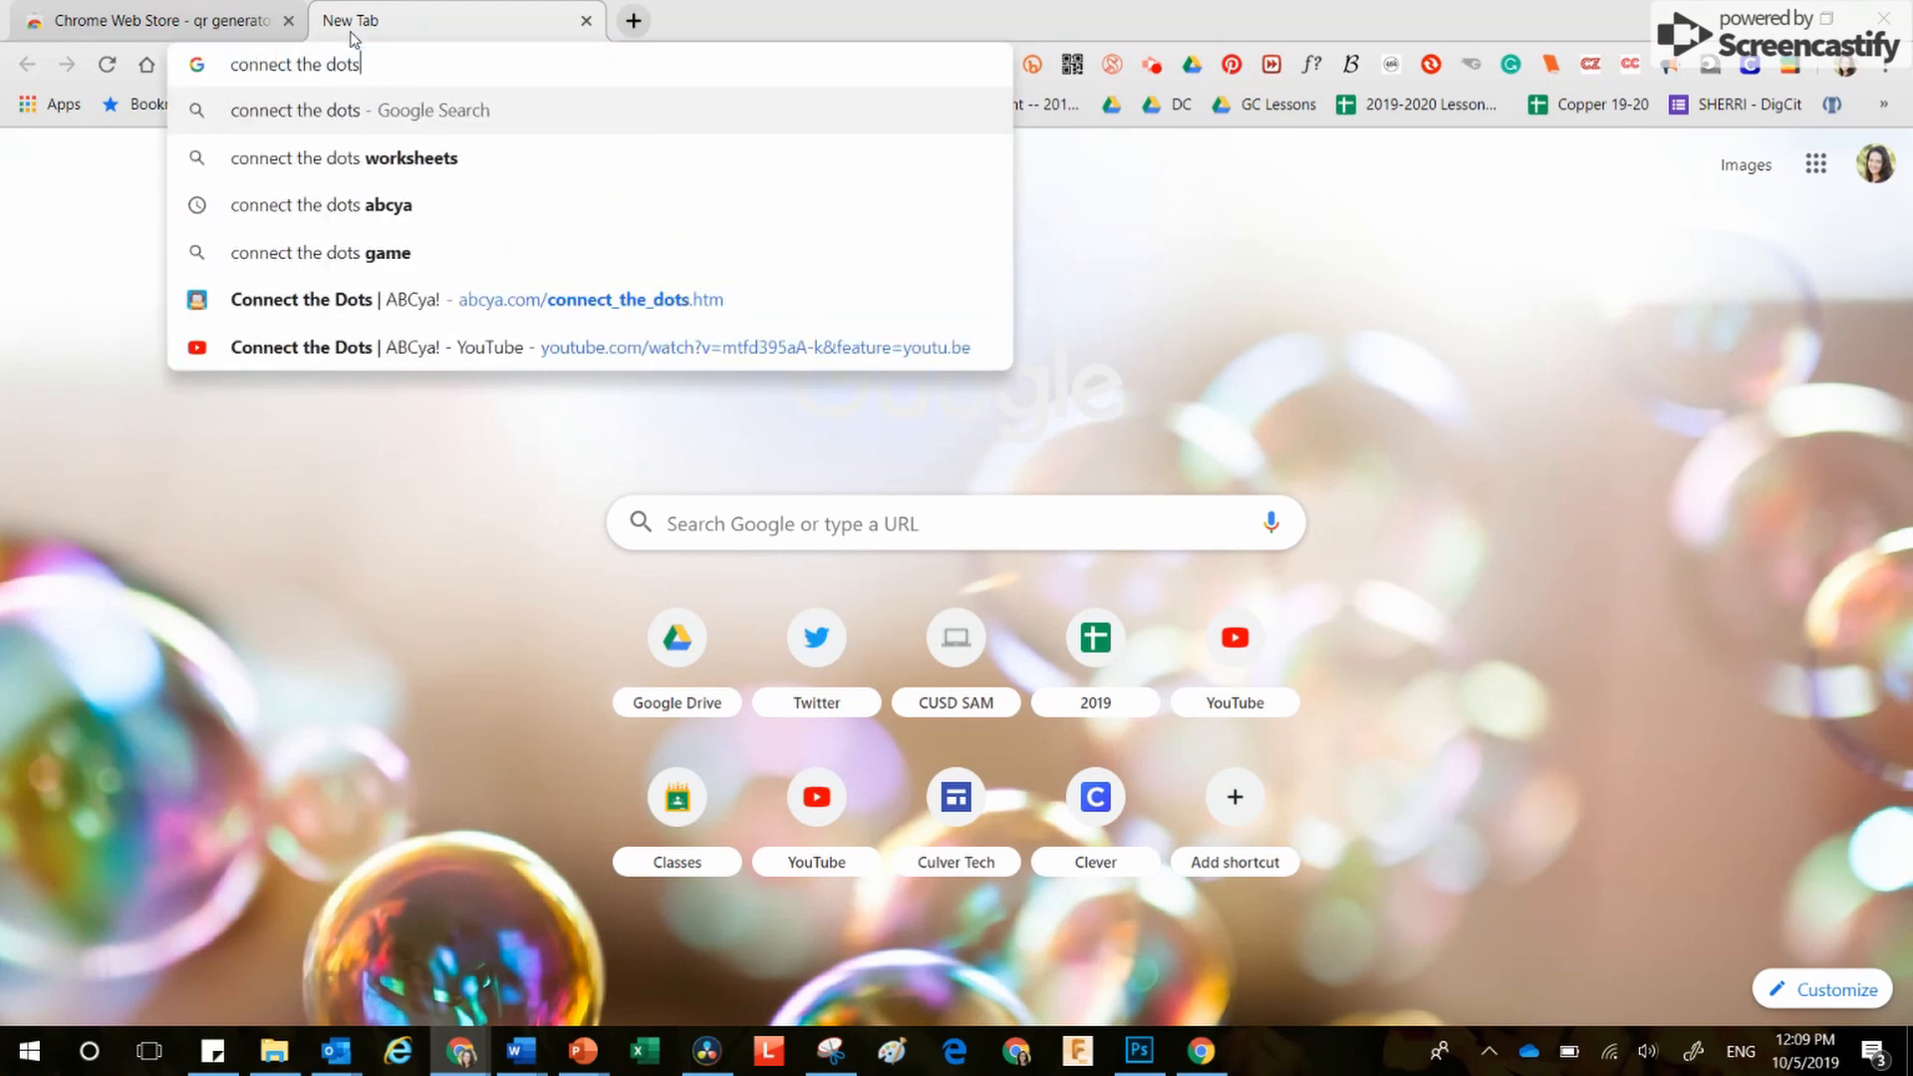
{"action": "type", "text": " a"}
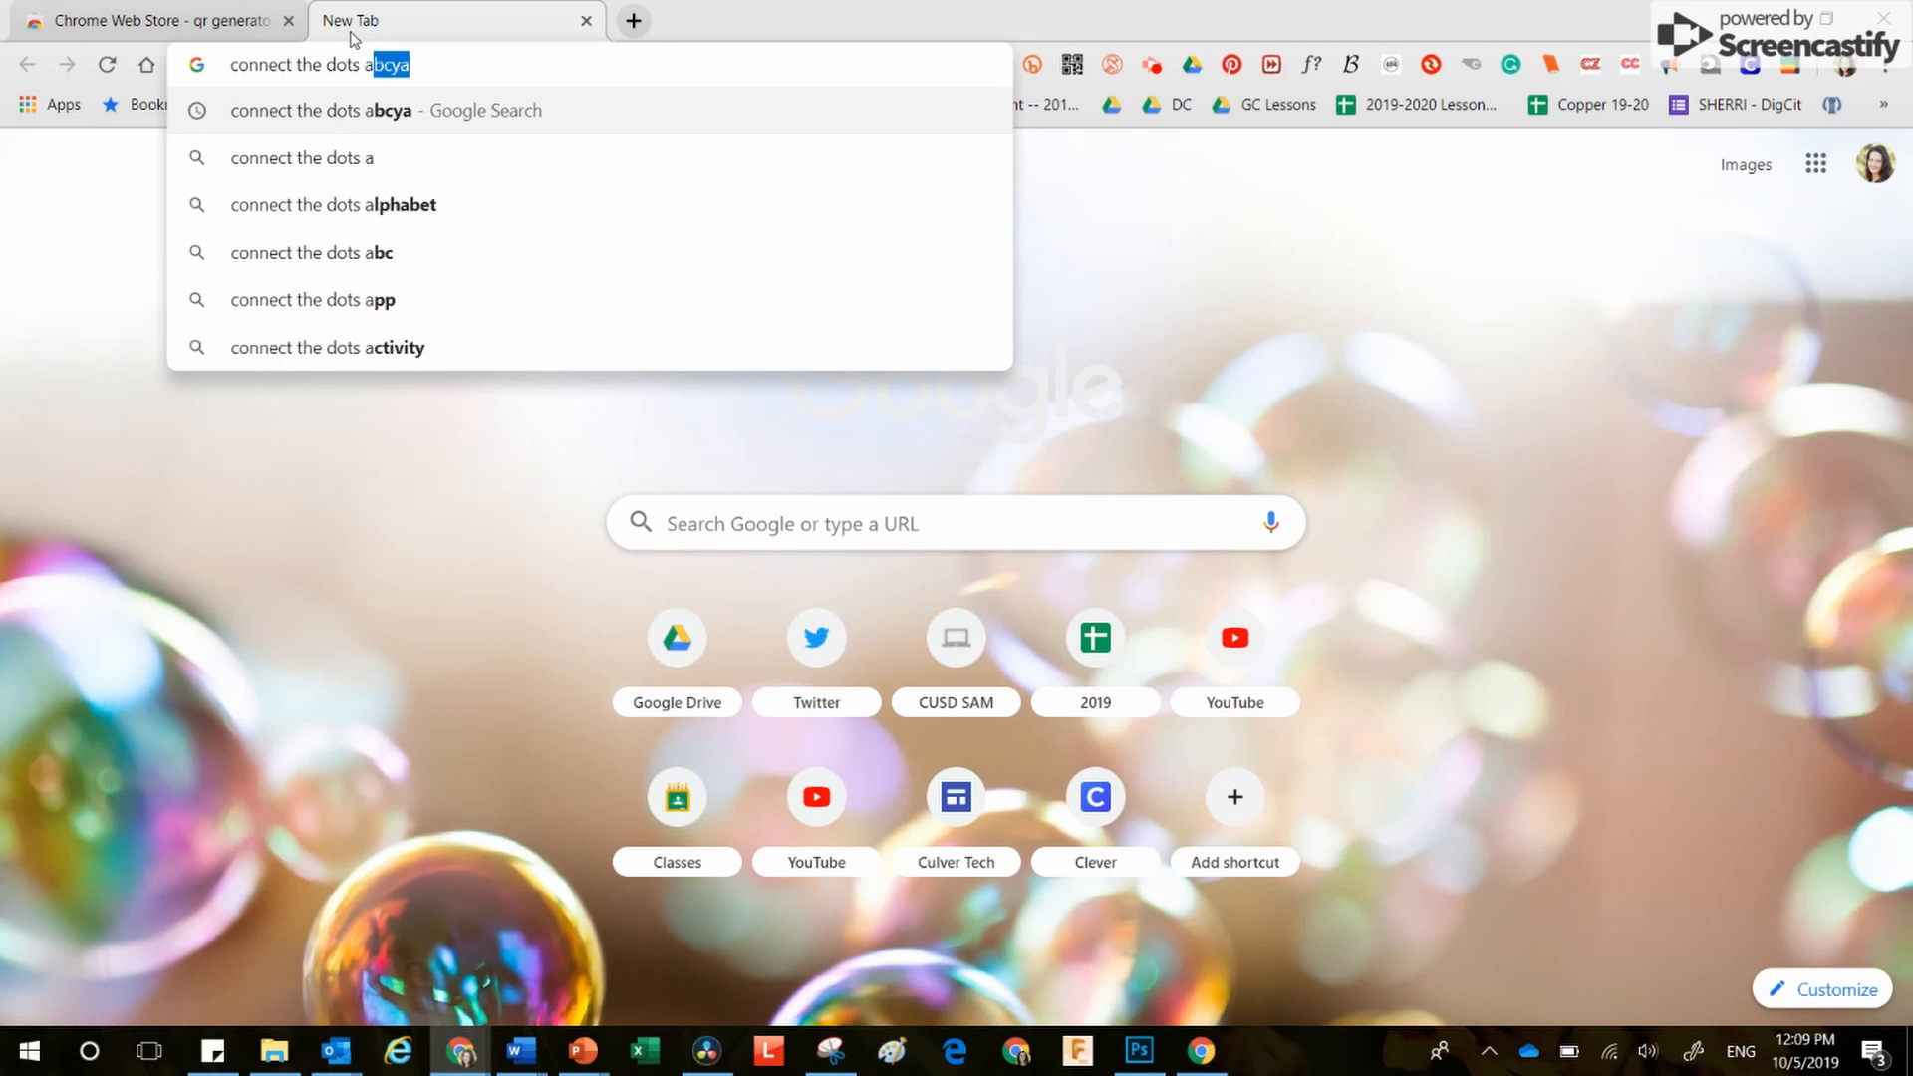
{"action": "key", "text": "Return"}
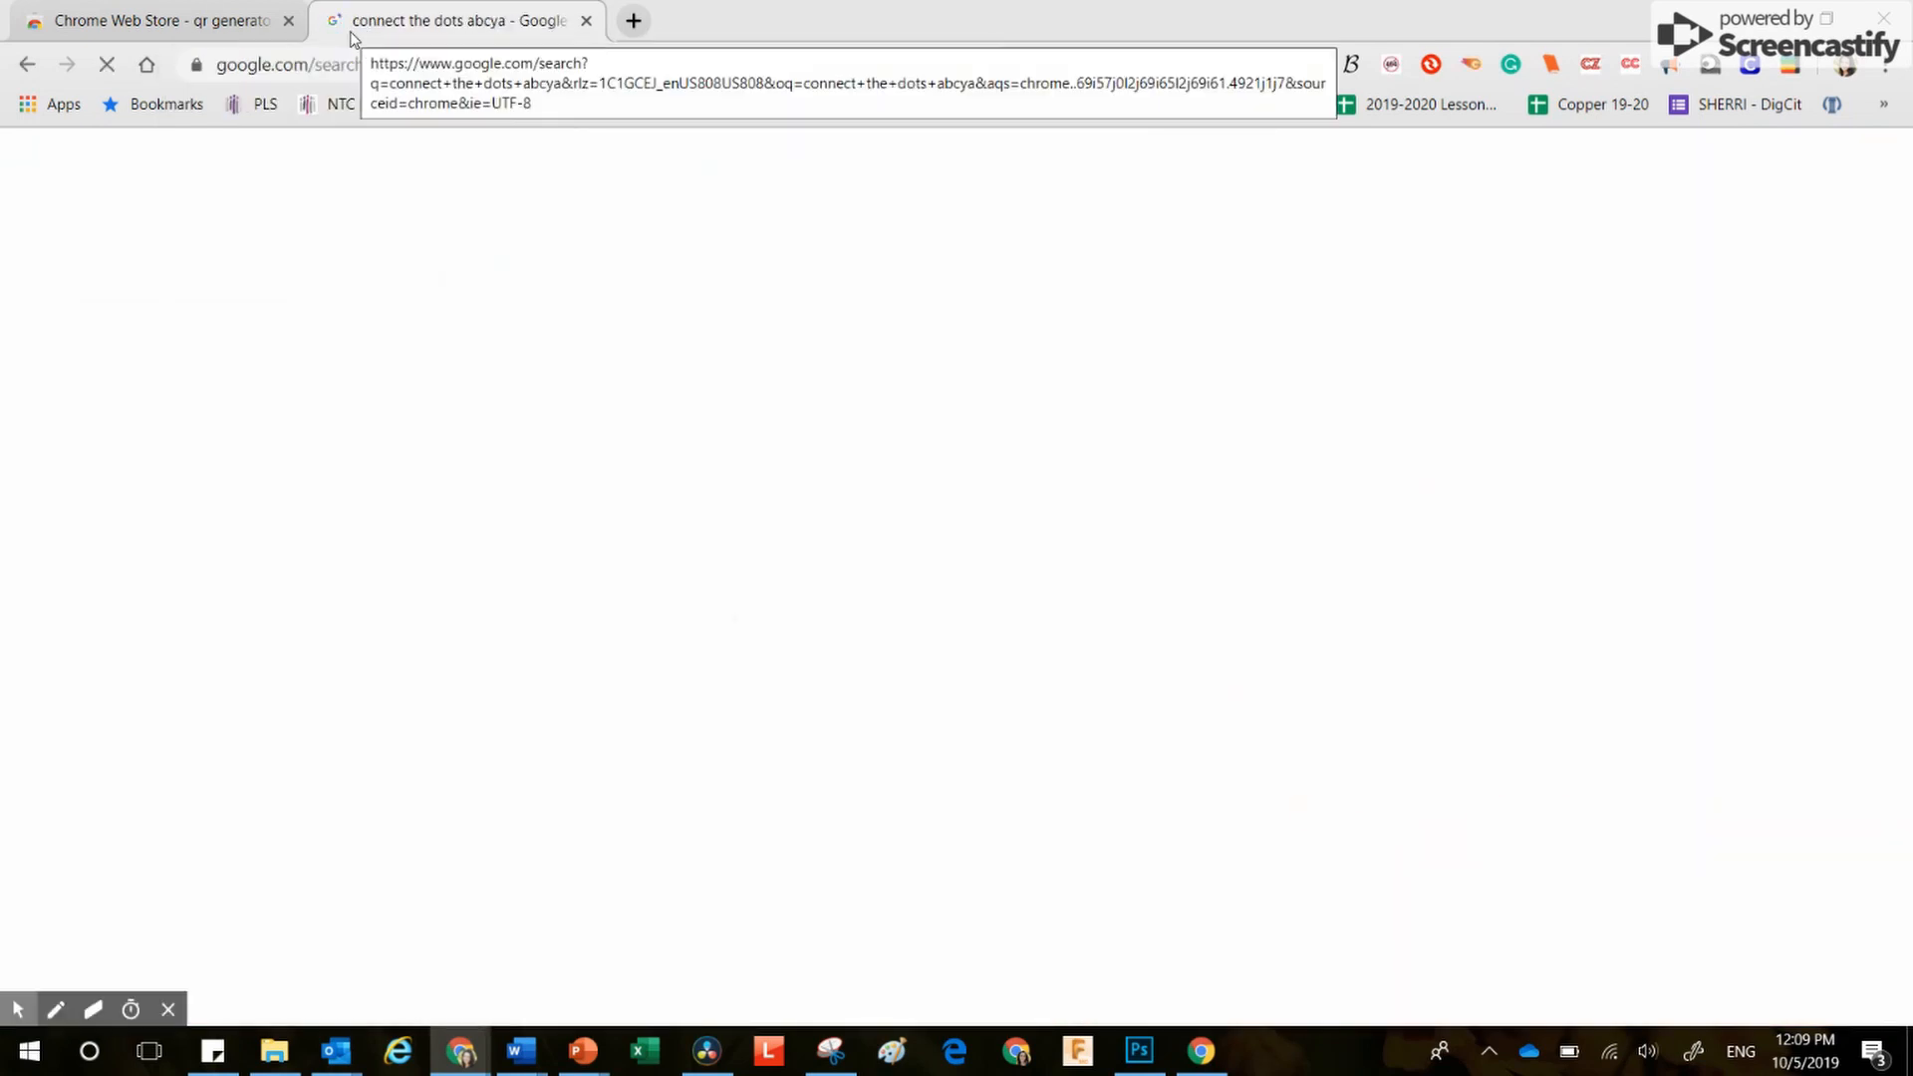
{"action": "left_click", "coordinate": [319, 307]}
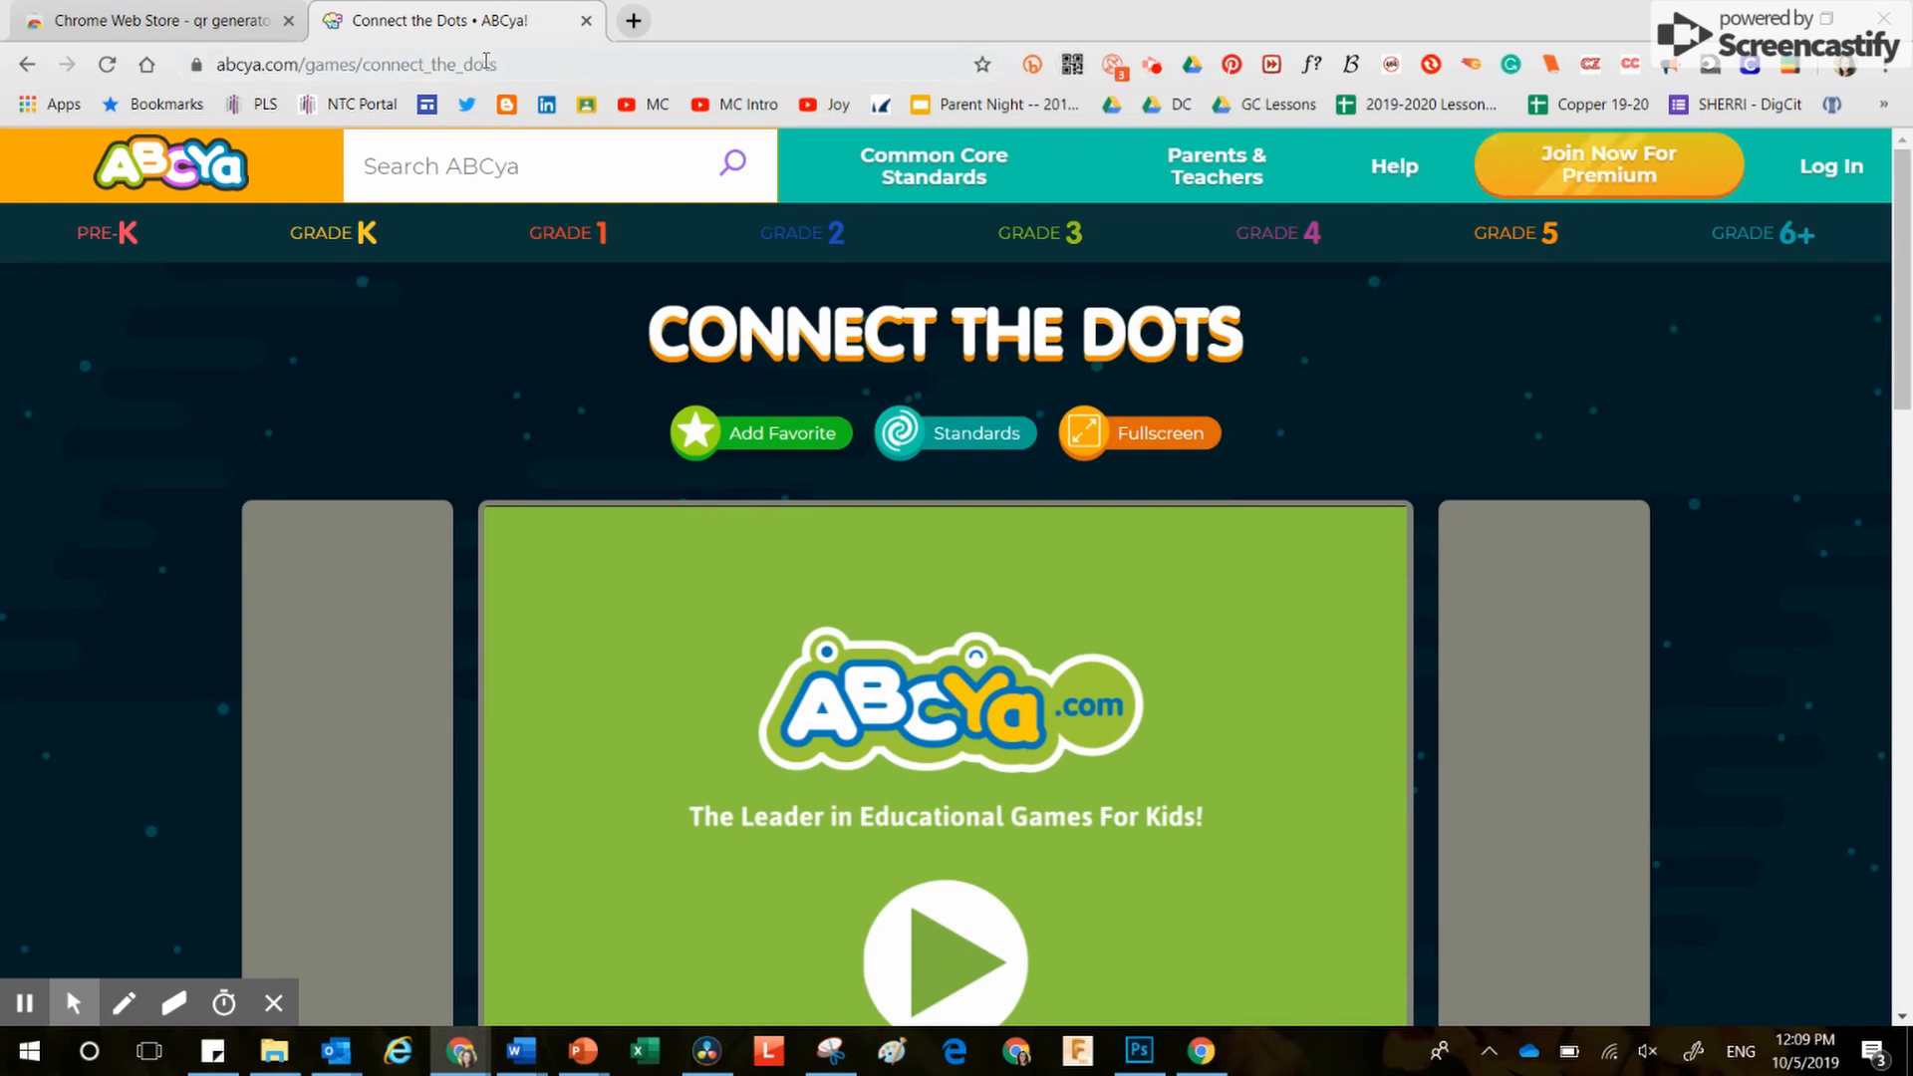
Step: Generate a QR code for the Connect the Dots page and open the Snipping Tool beside the code
{"action": "left_click", "coordinate": [1073, 67]}
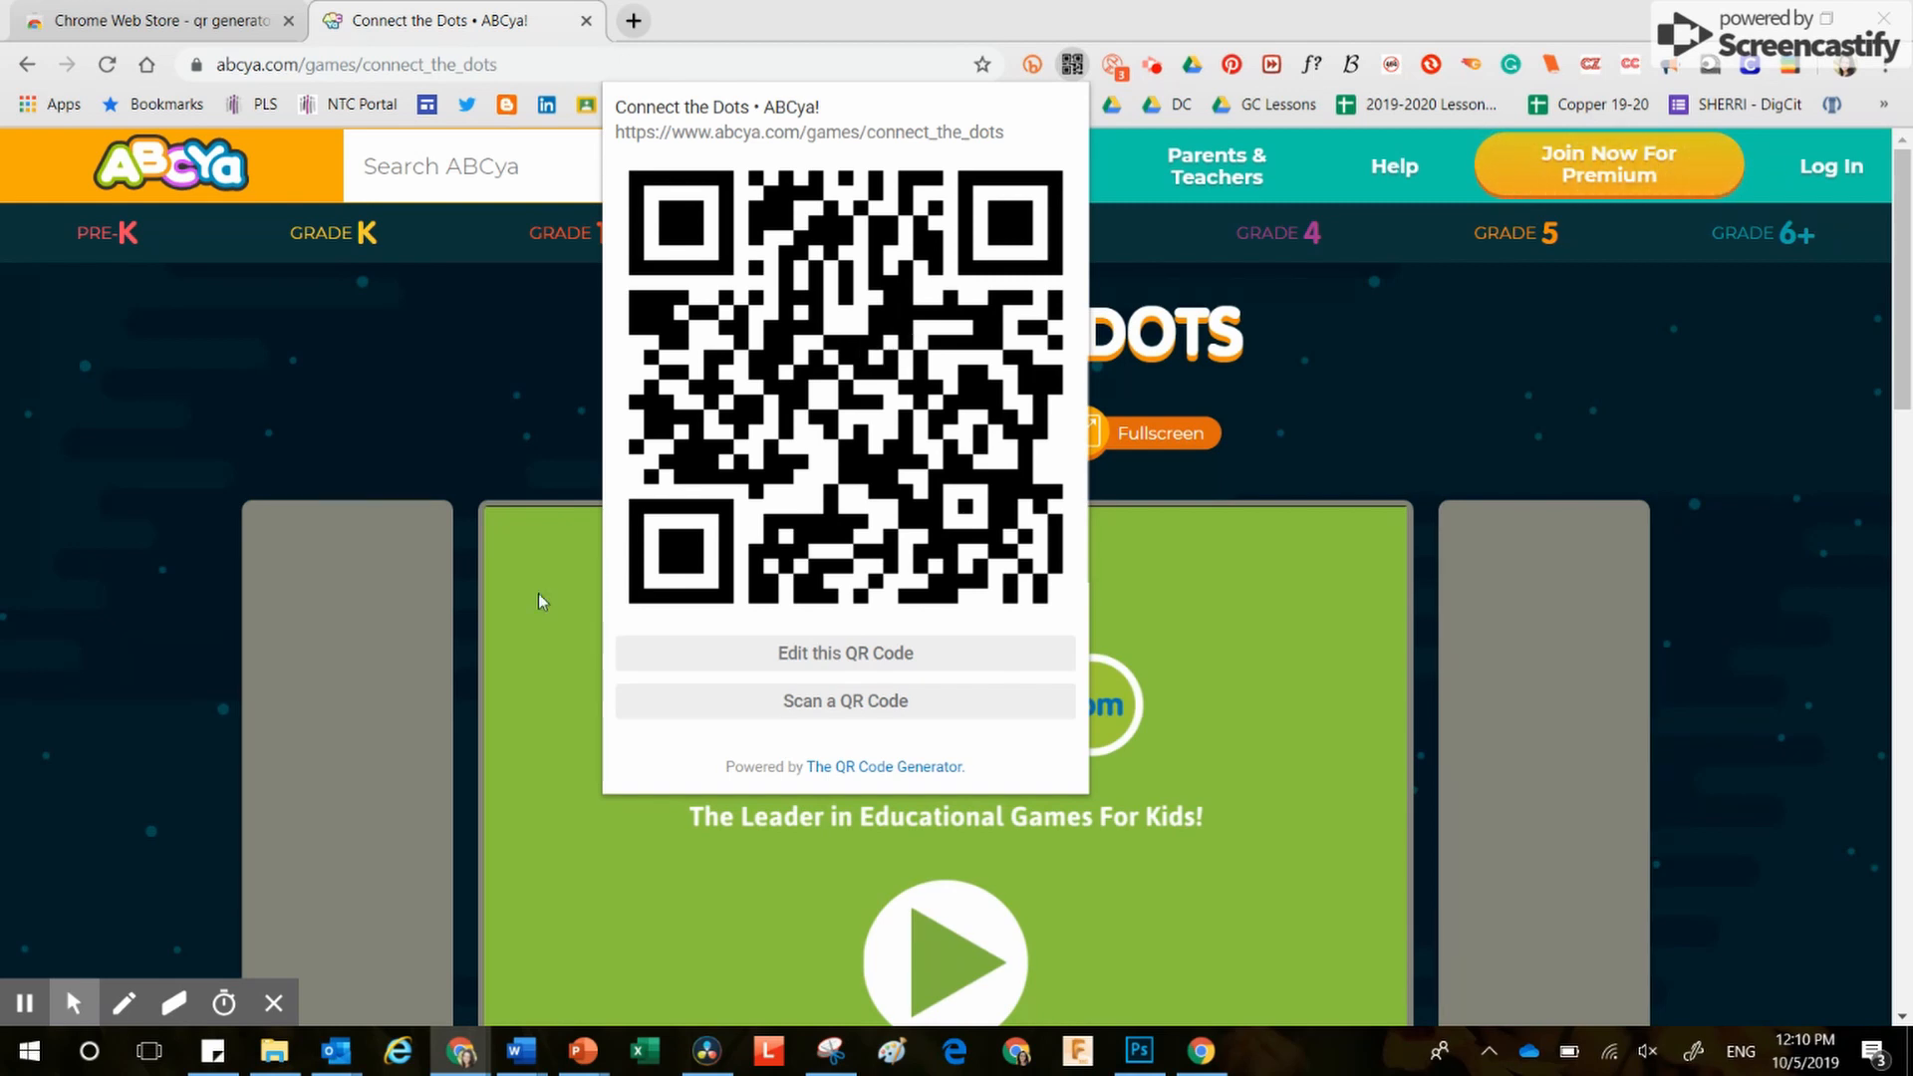
{"action": "left_click", "coordinate": [90, 1053]}
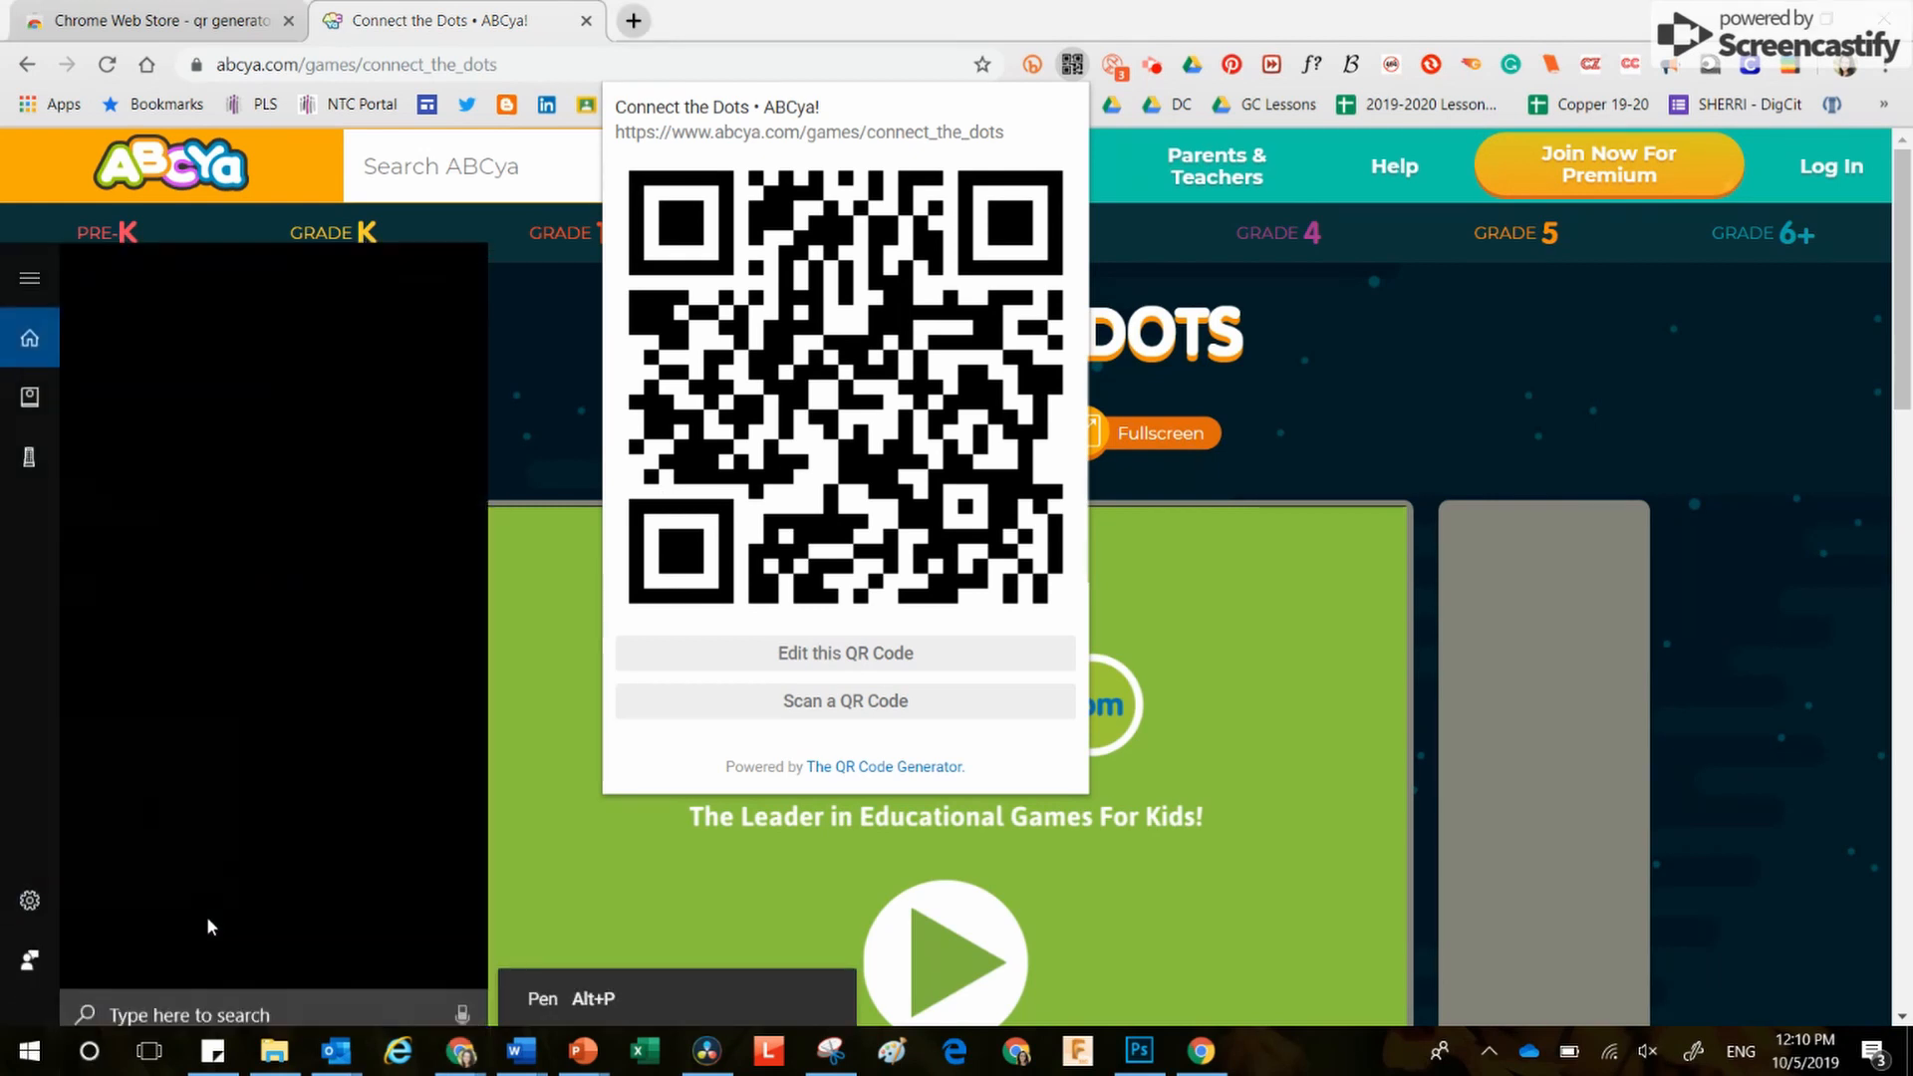
{"action": "type", "text": "snipp"}
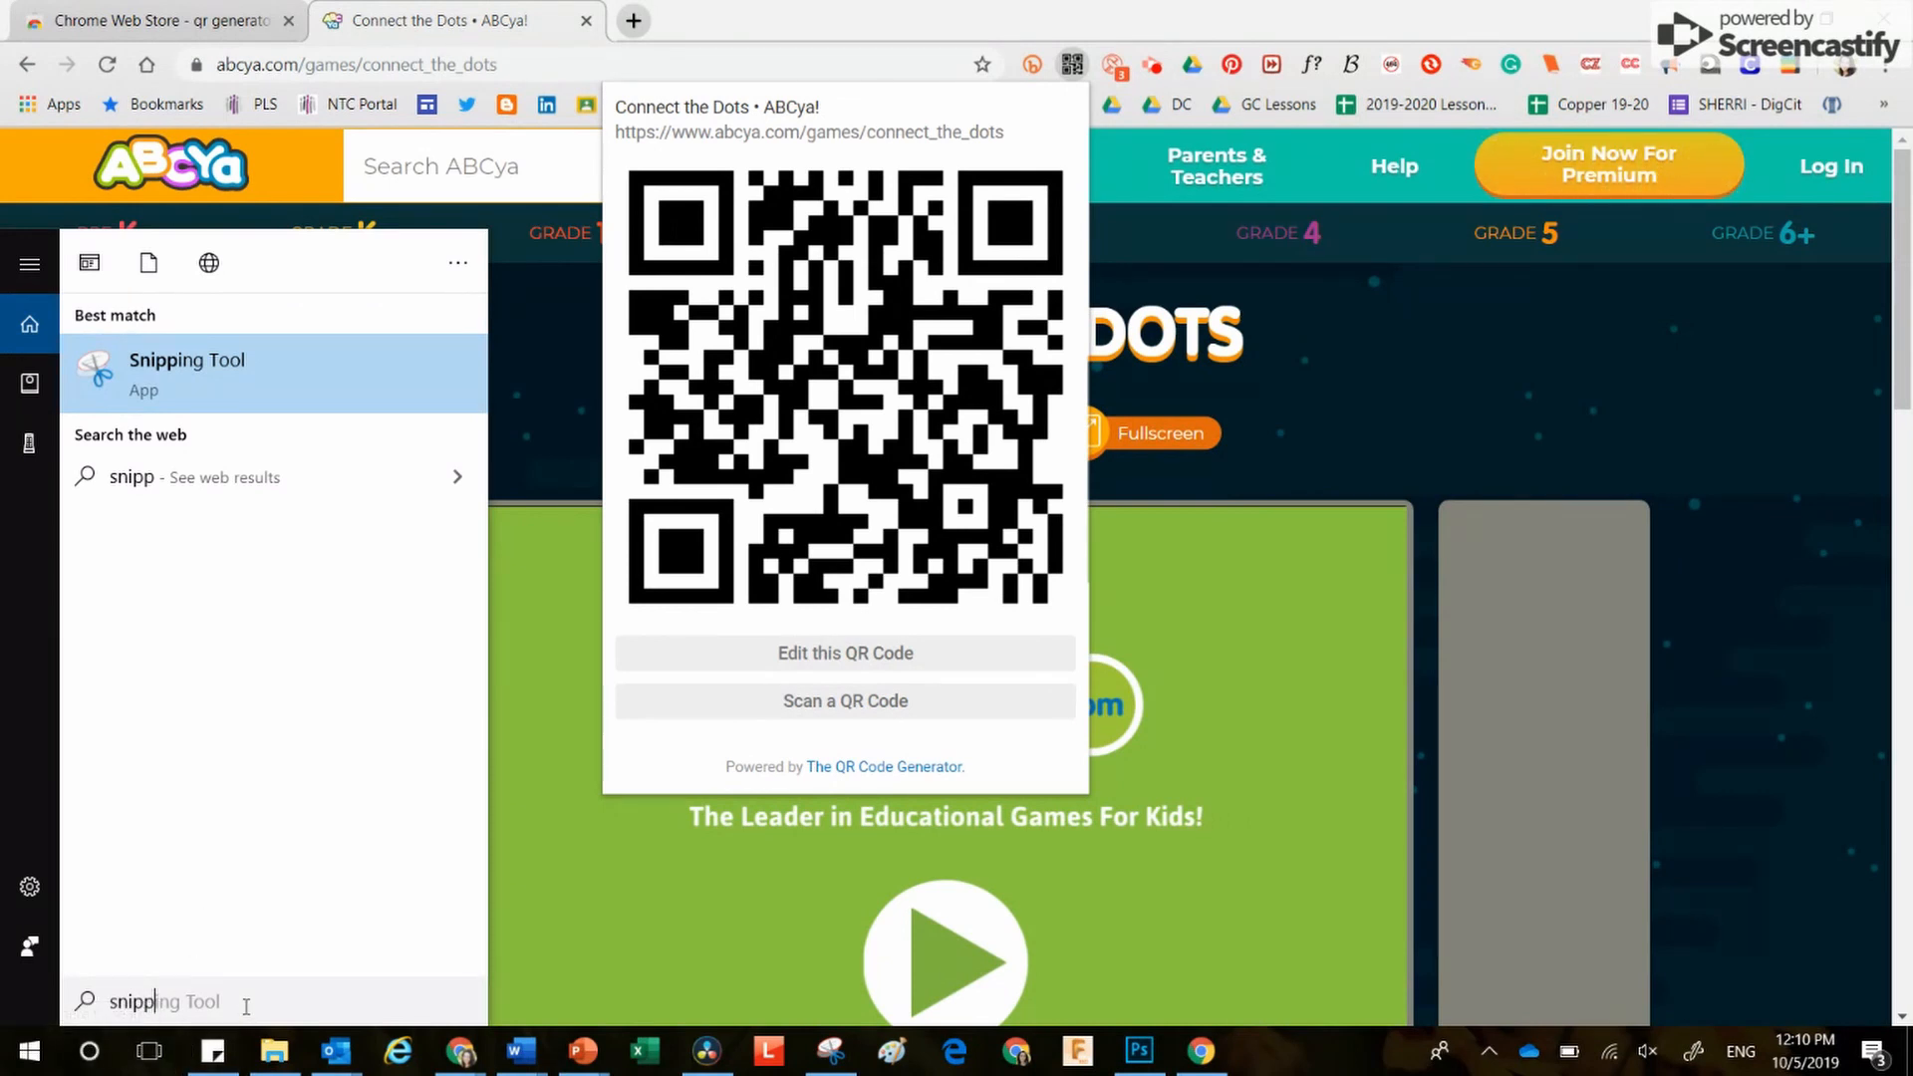
{"action": "left_click", "coordinate": [233, 363]}
{"action": "left_click_drag", "start_coordinate": [911, 158], "coordinate": [1484, 448]}
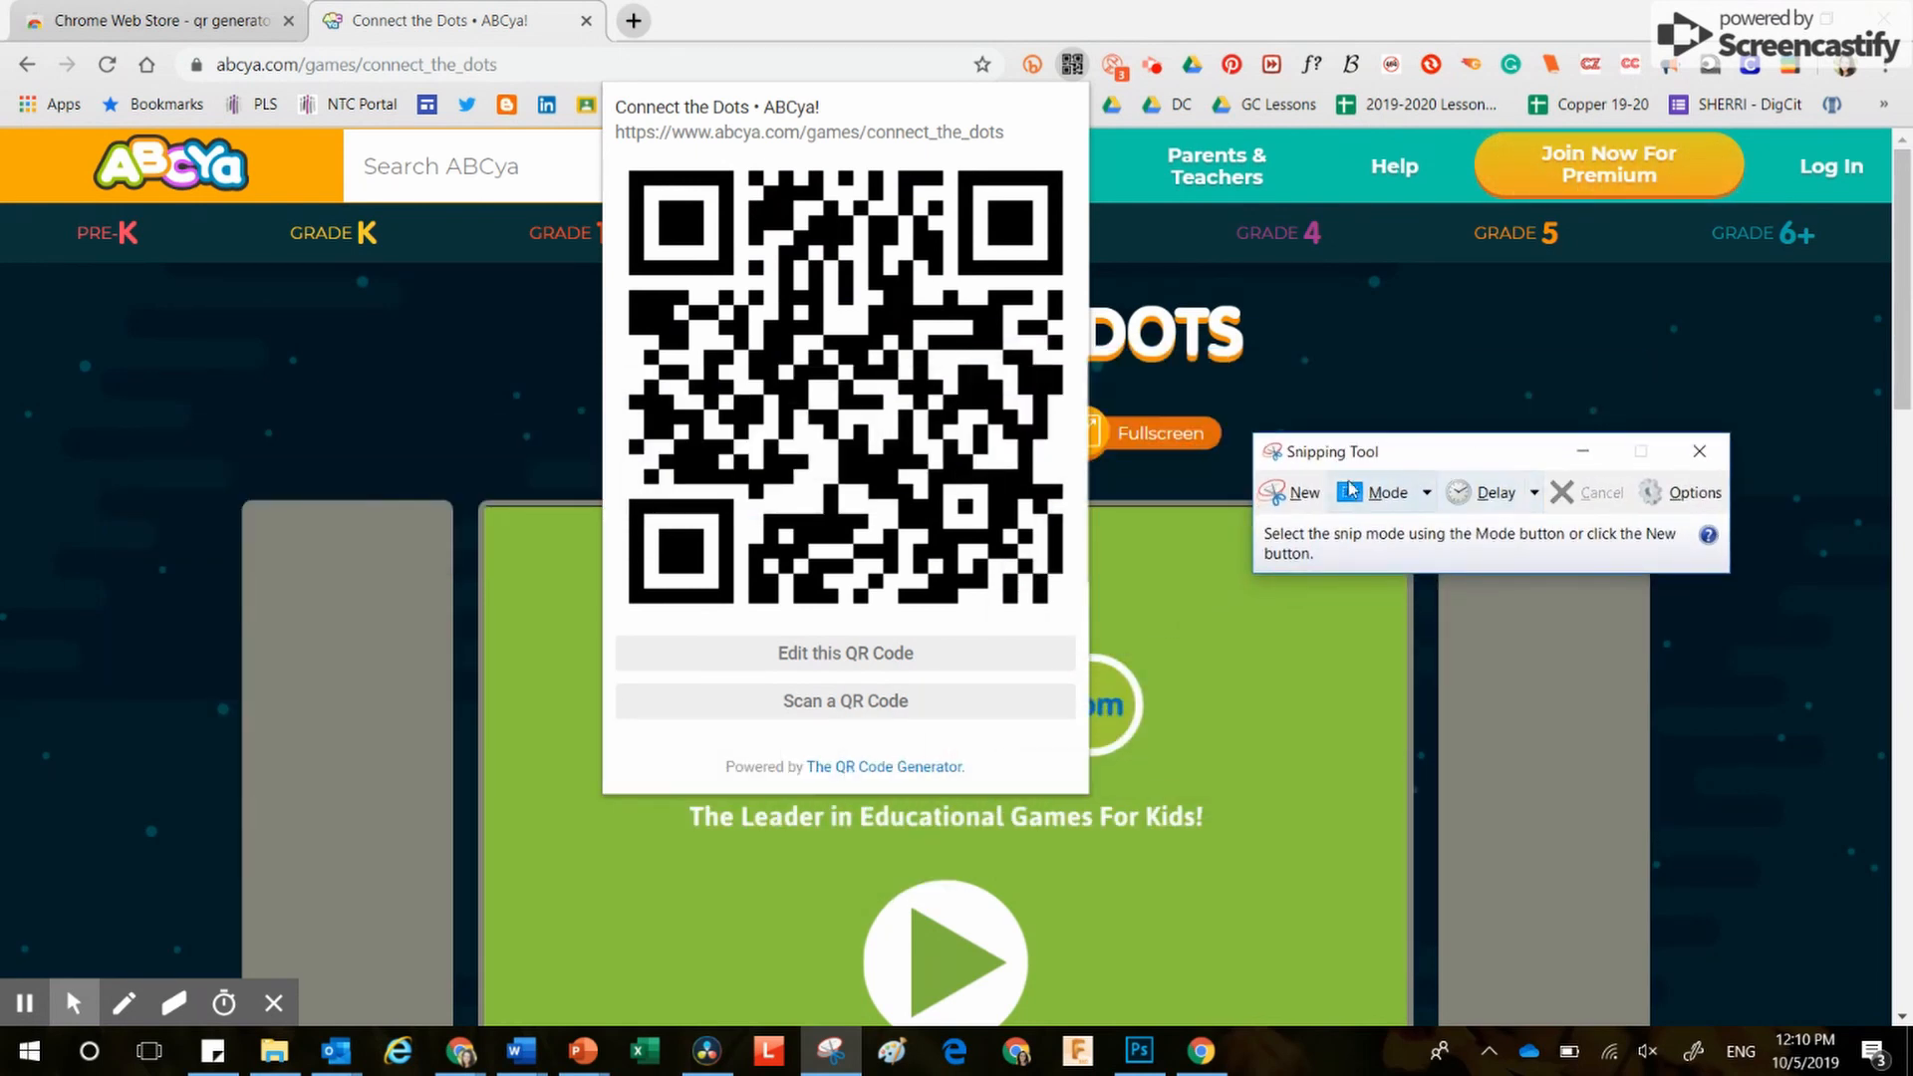
Step: Capture a rectangular snip around the whole QR code with the Snipping Tool
{"action": "left_click", "coordinate": [1294, 495]}
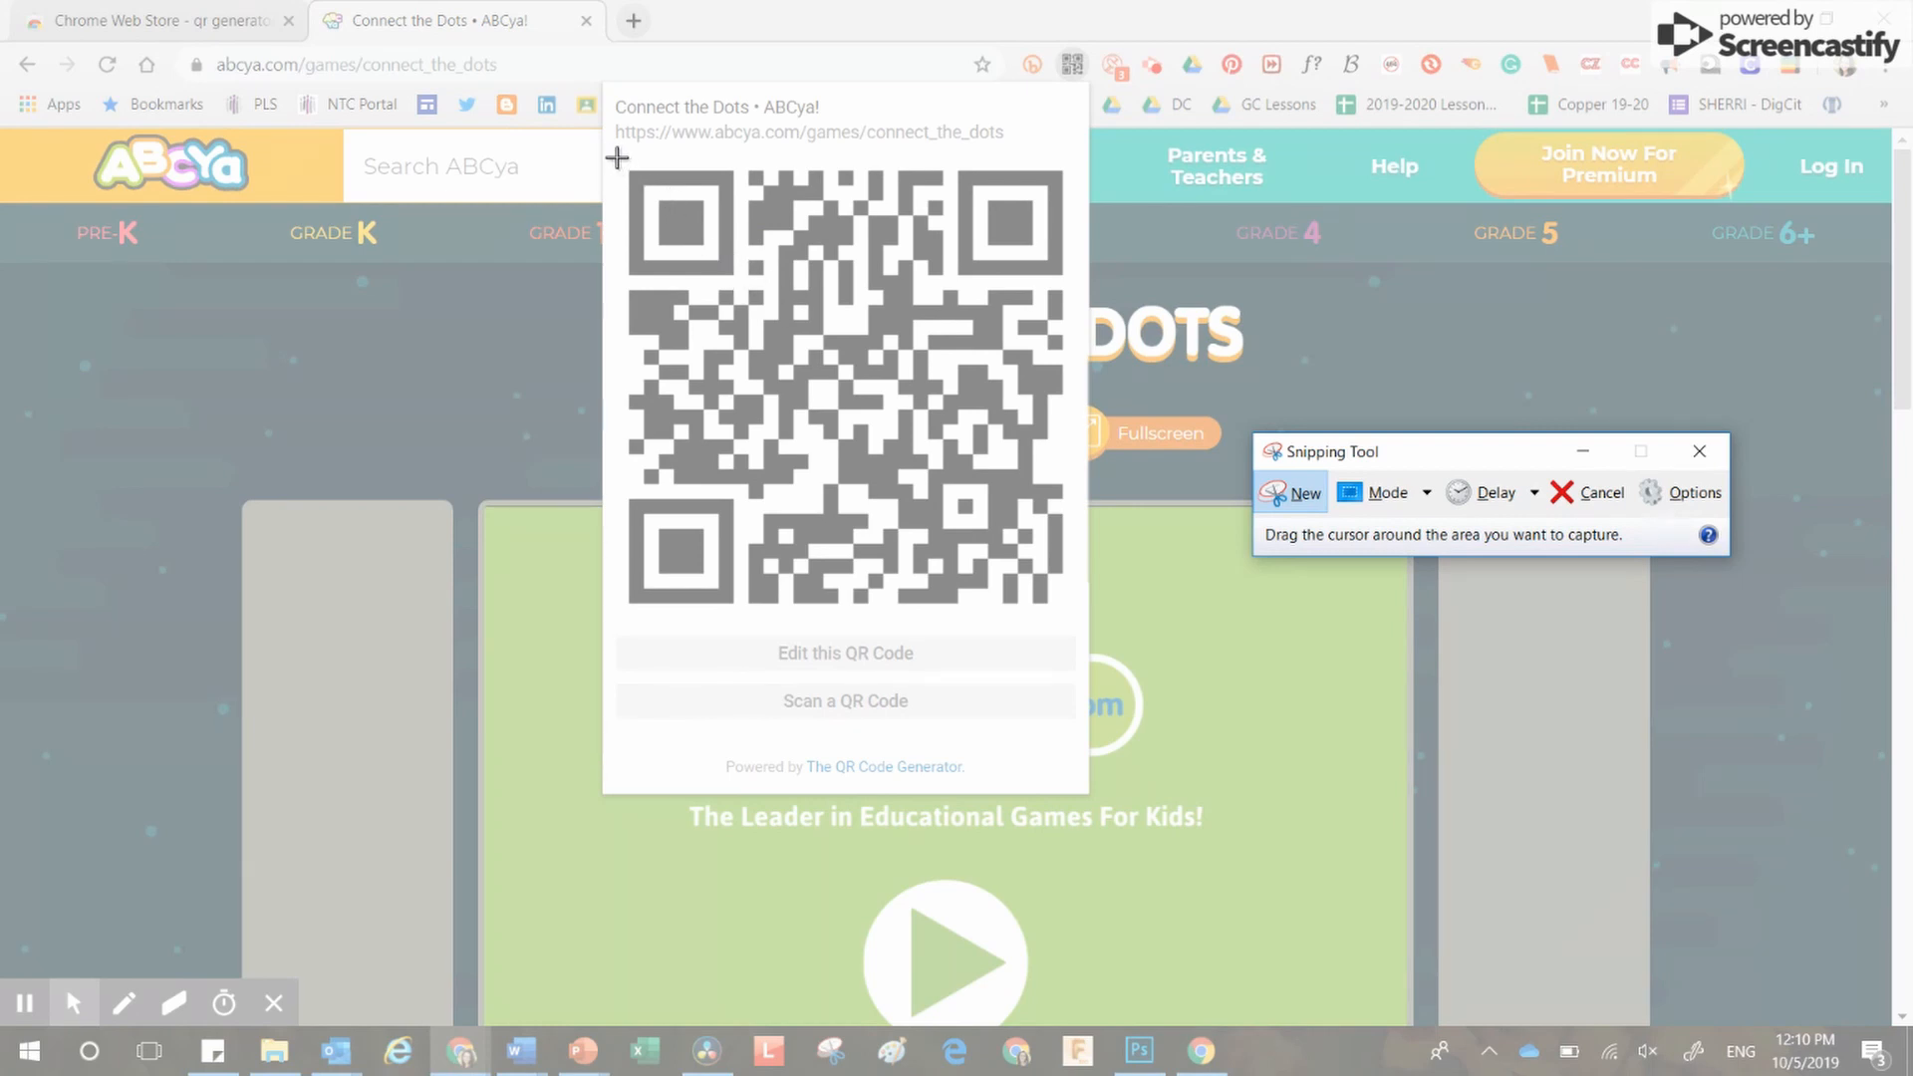
{"action": "left_click_drag", "start_coordinate": [615, 158], "coordinate": [1080, 617]}
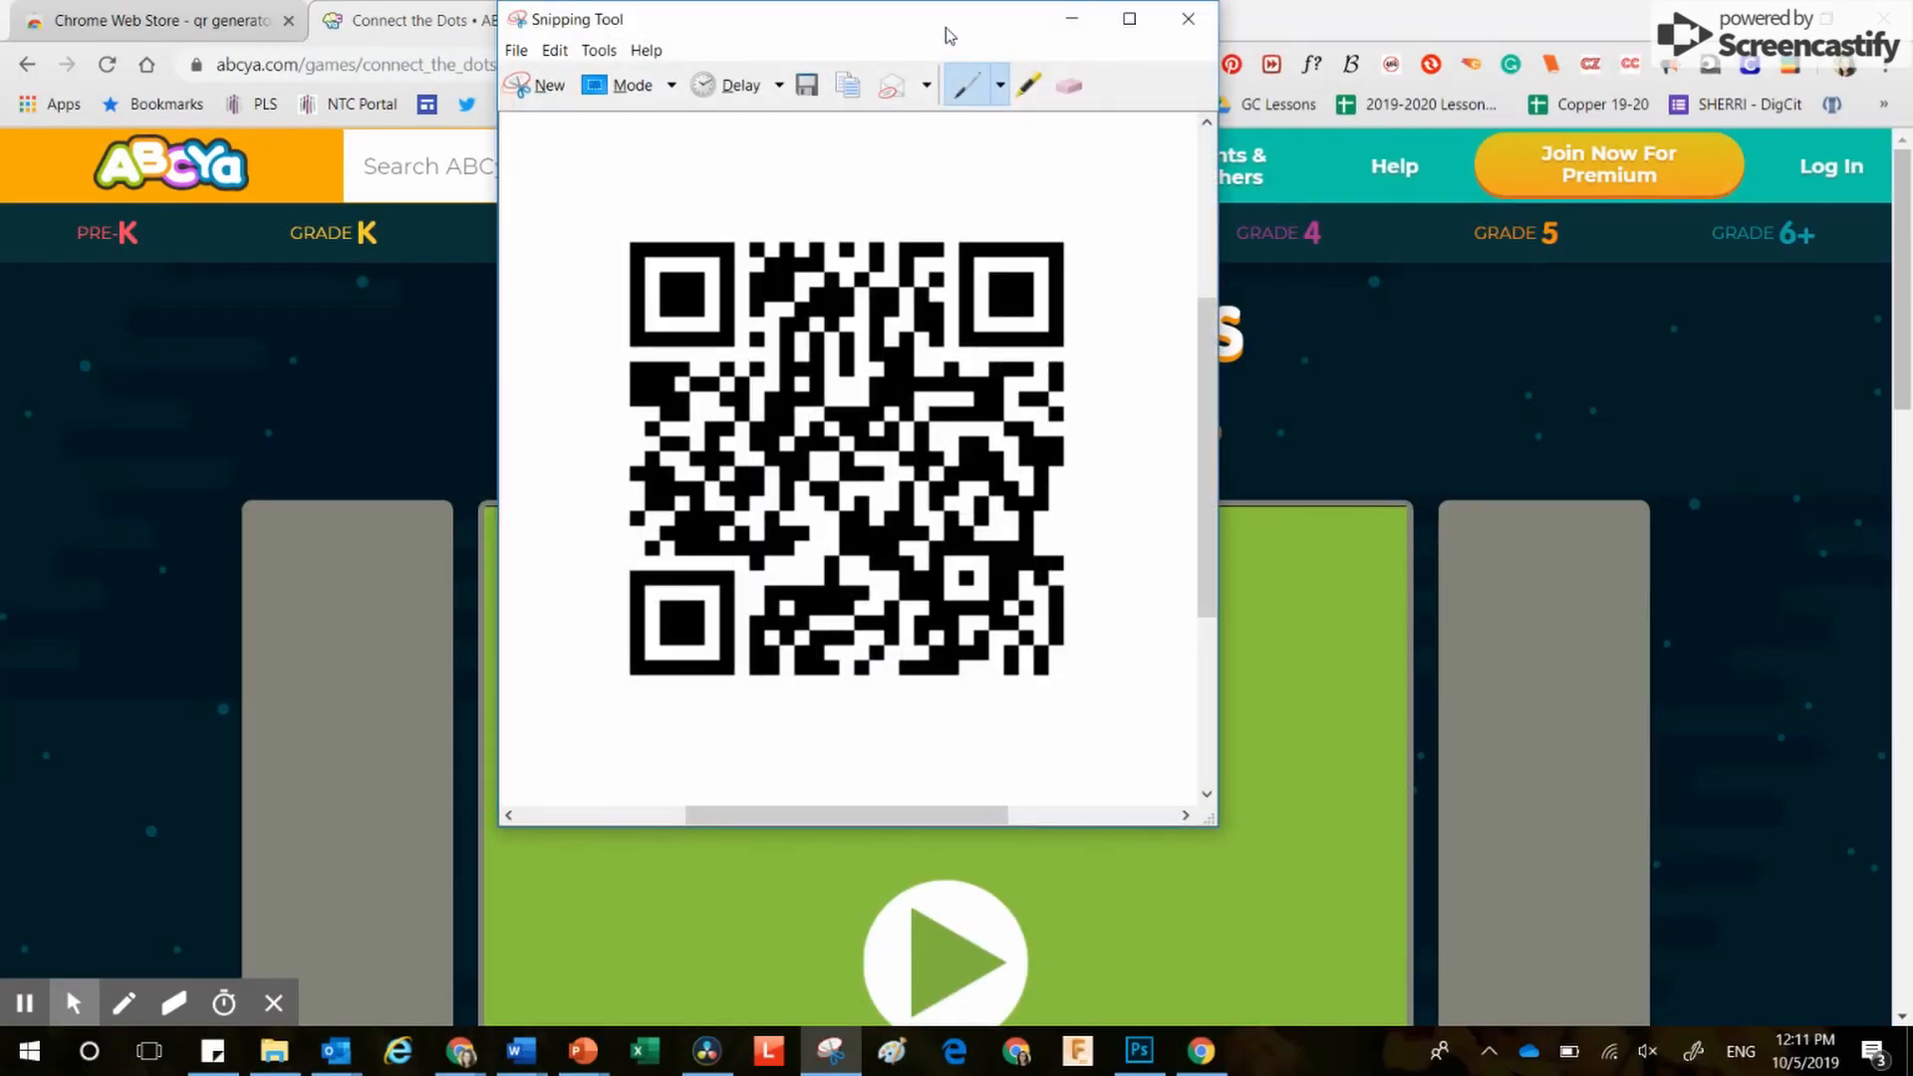
{"action": "left_click_drag", "start_coordinate": [949, 35], "coordinate": [1166, 149]}
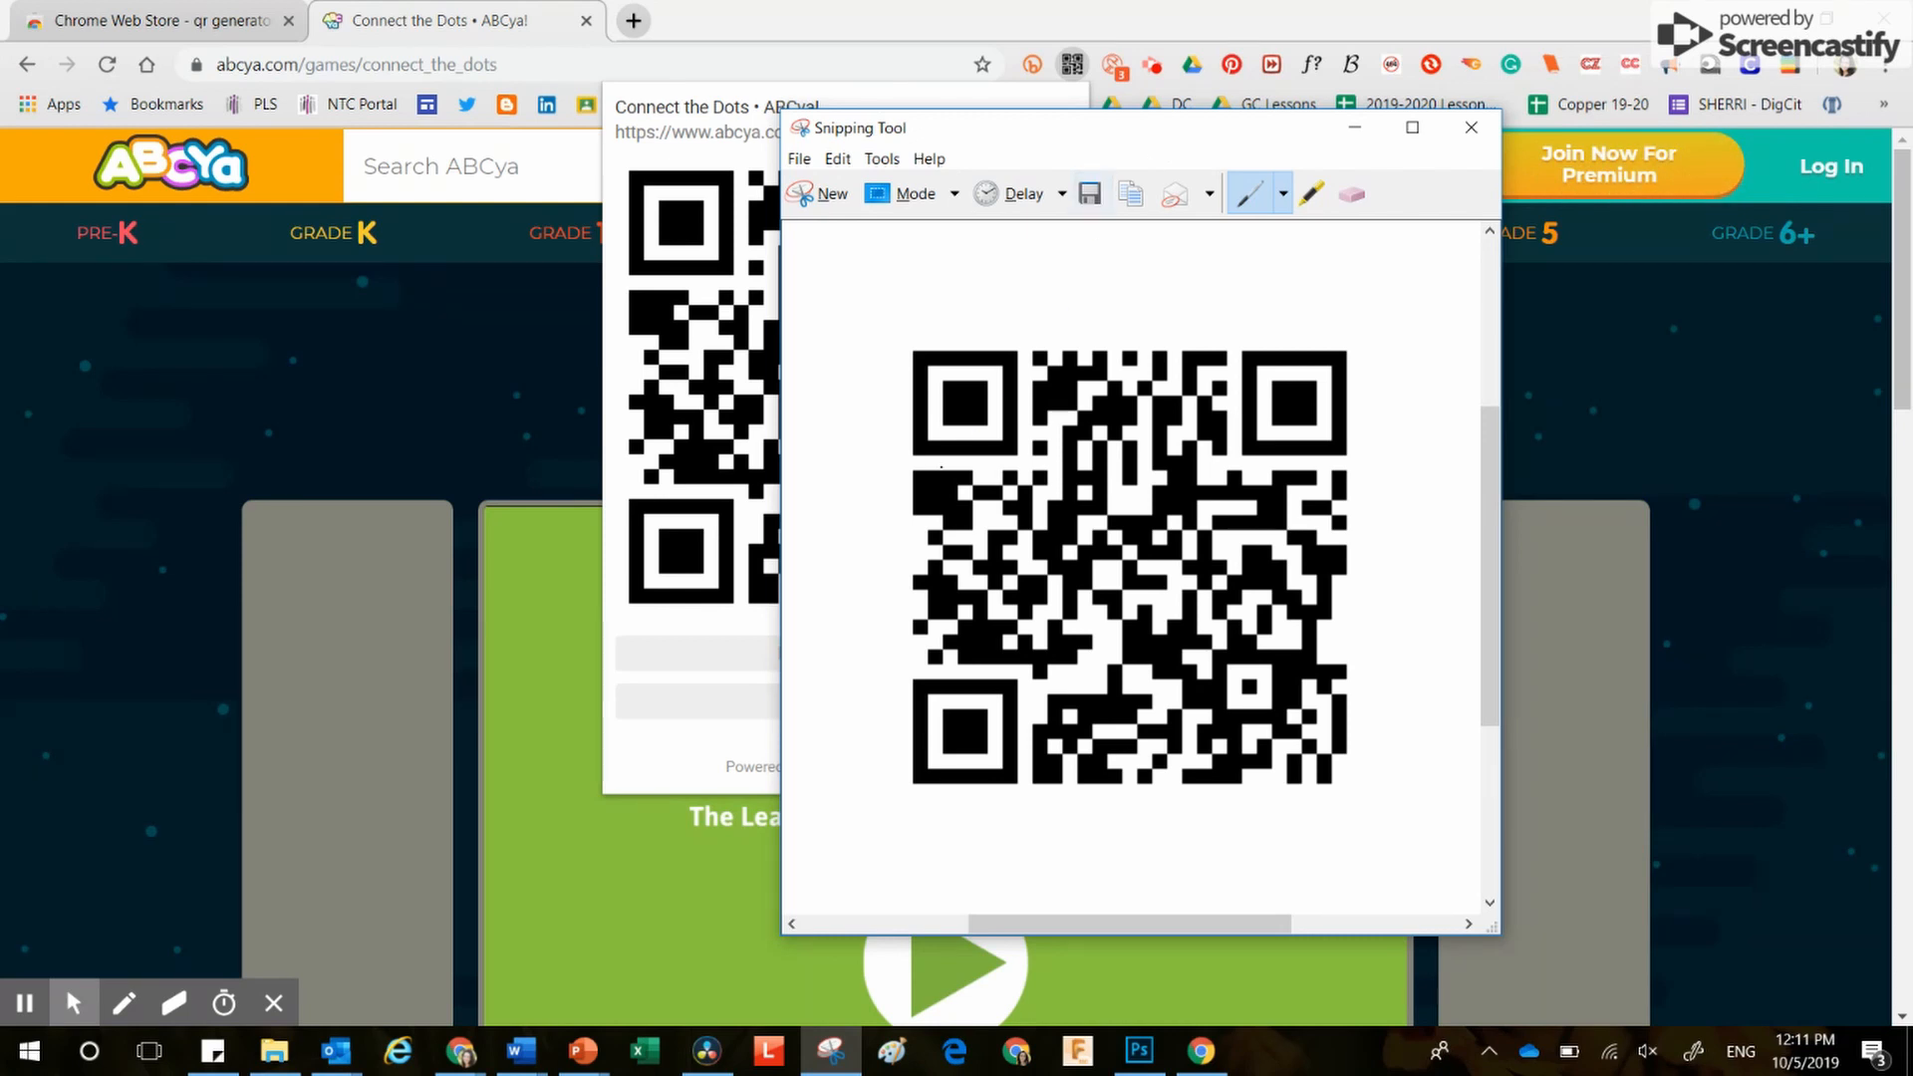
Step: Switch to the Connect the Dots document in Word and review its pages of QR code cards at 40% zoom
{"action": "left_click", "coordinate": [517, 1059]}
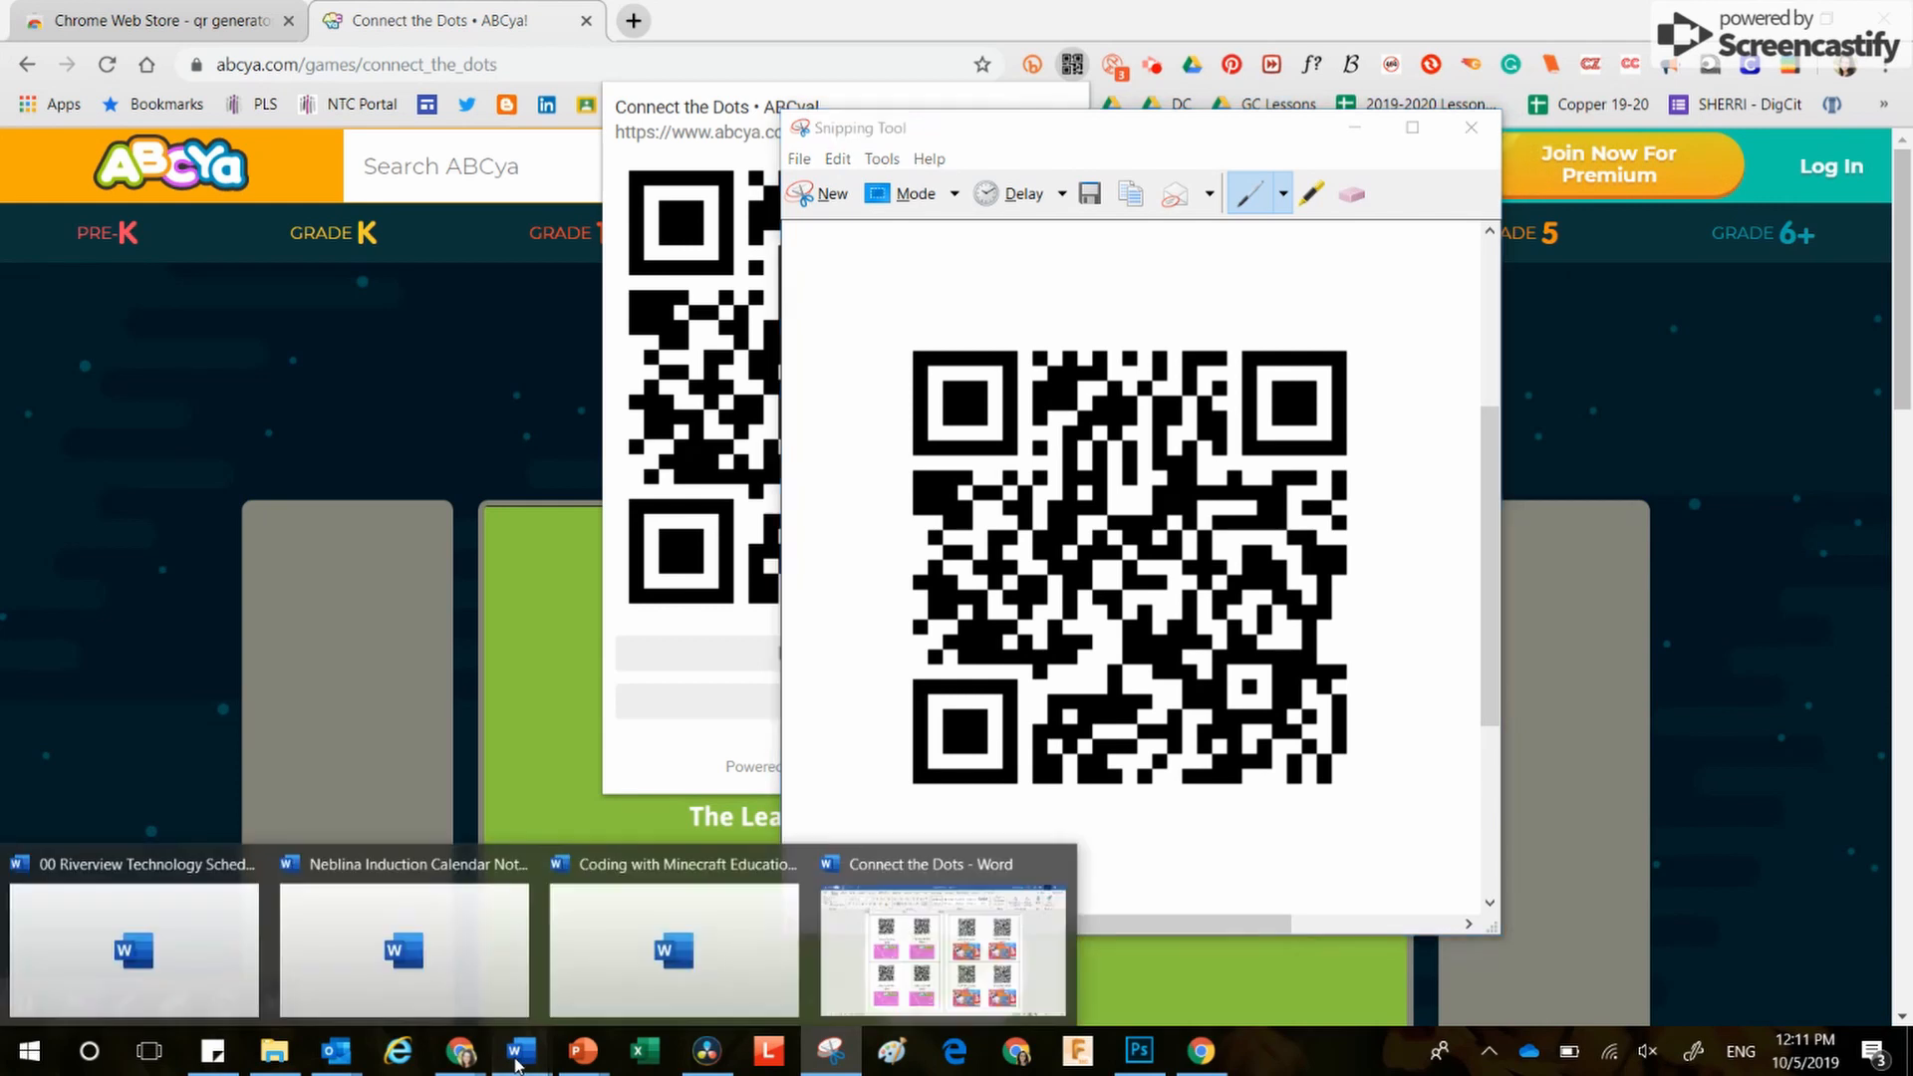
{"action": "left_click", "coordinate": [956, 941]}
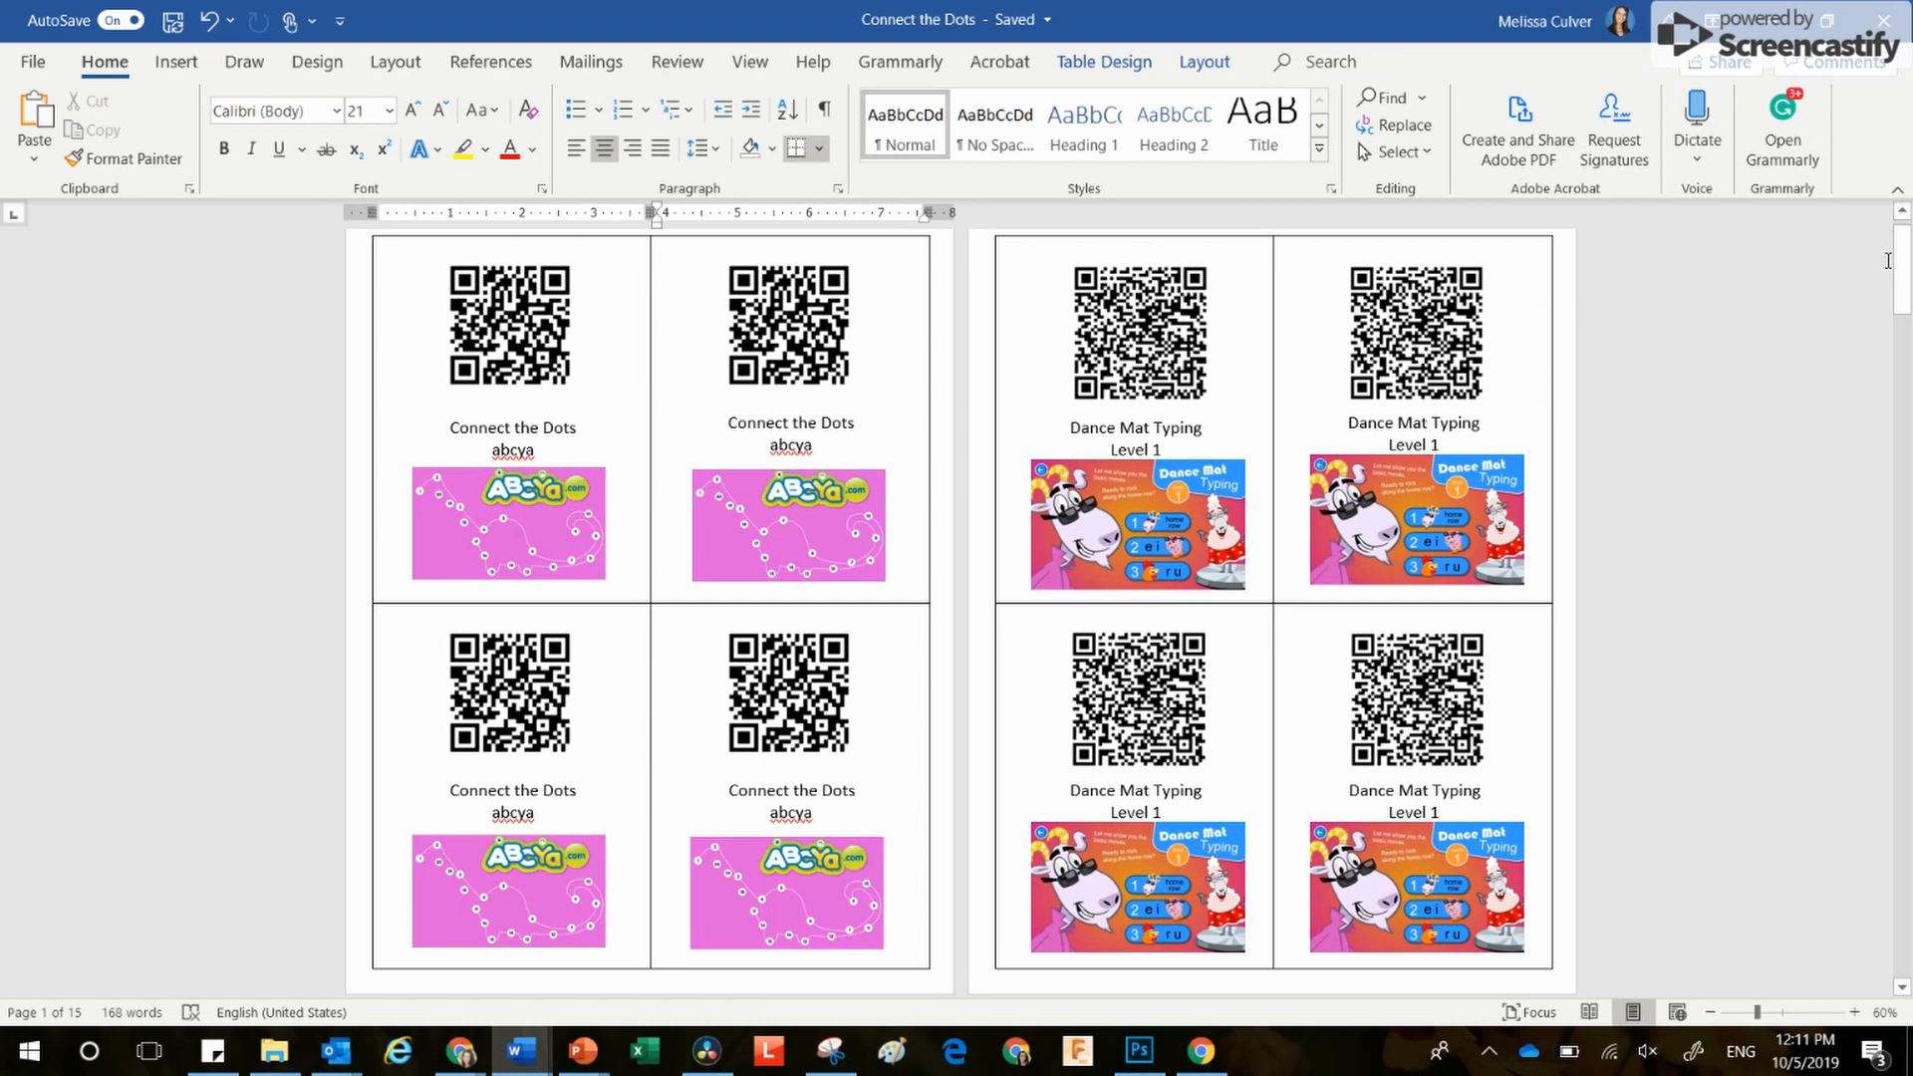
{"action": "left_click_drag", "start_coordinate": [1904, 256], "coordinate": [1909, 357]}
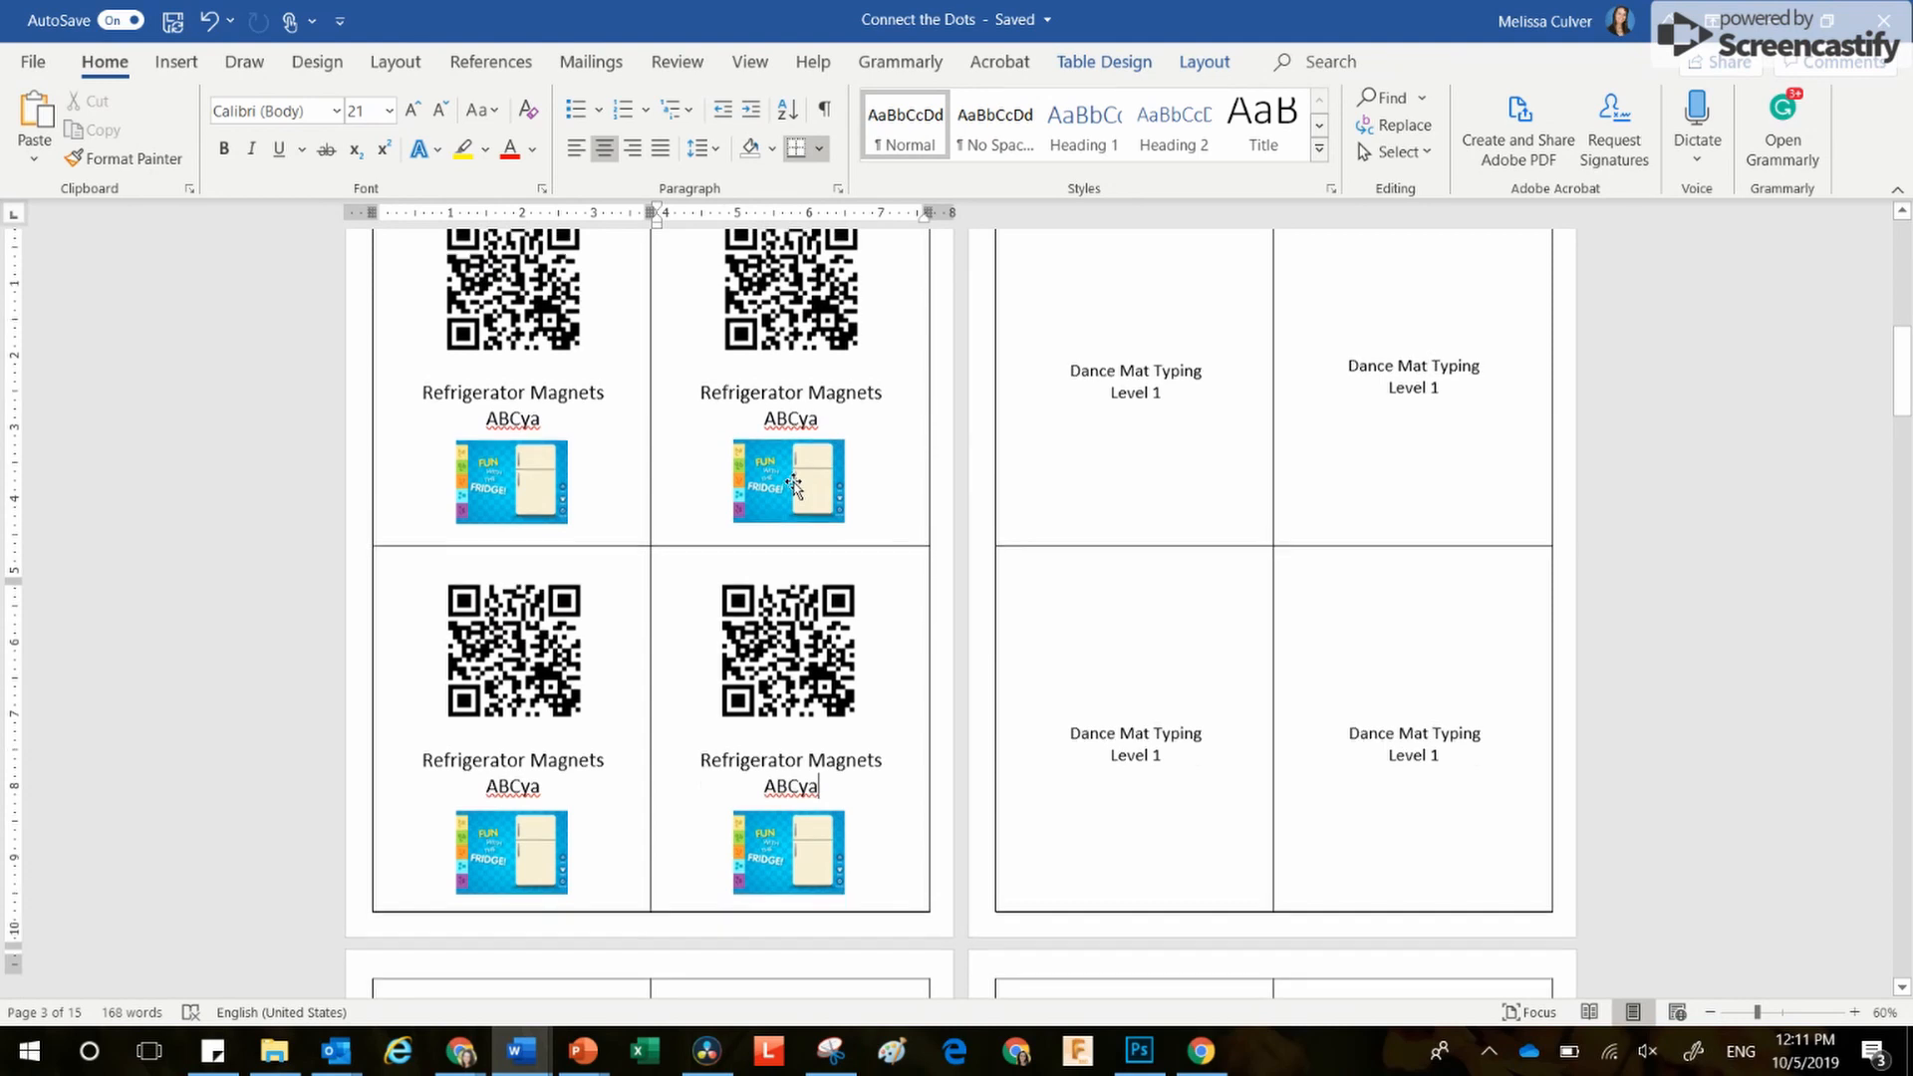
{"action": "scroll", "coordinate": [793, 485], "scroll_direction": "up", "scroll_amount": 1}
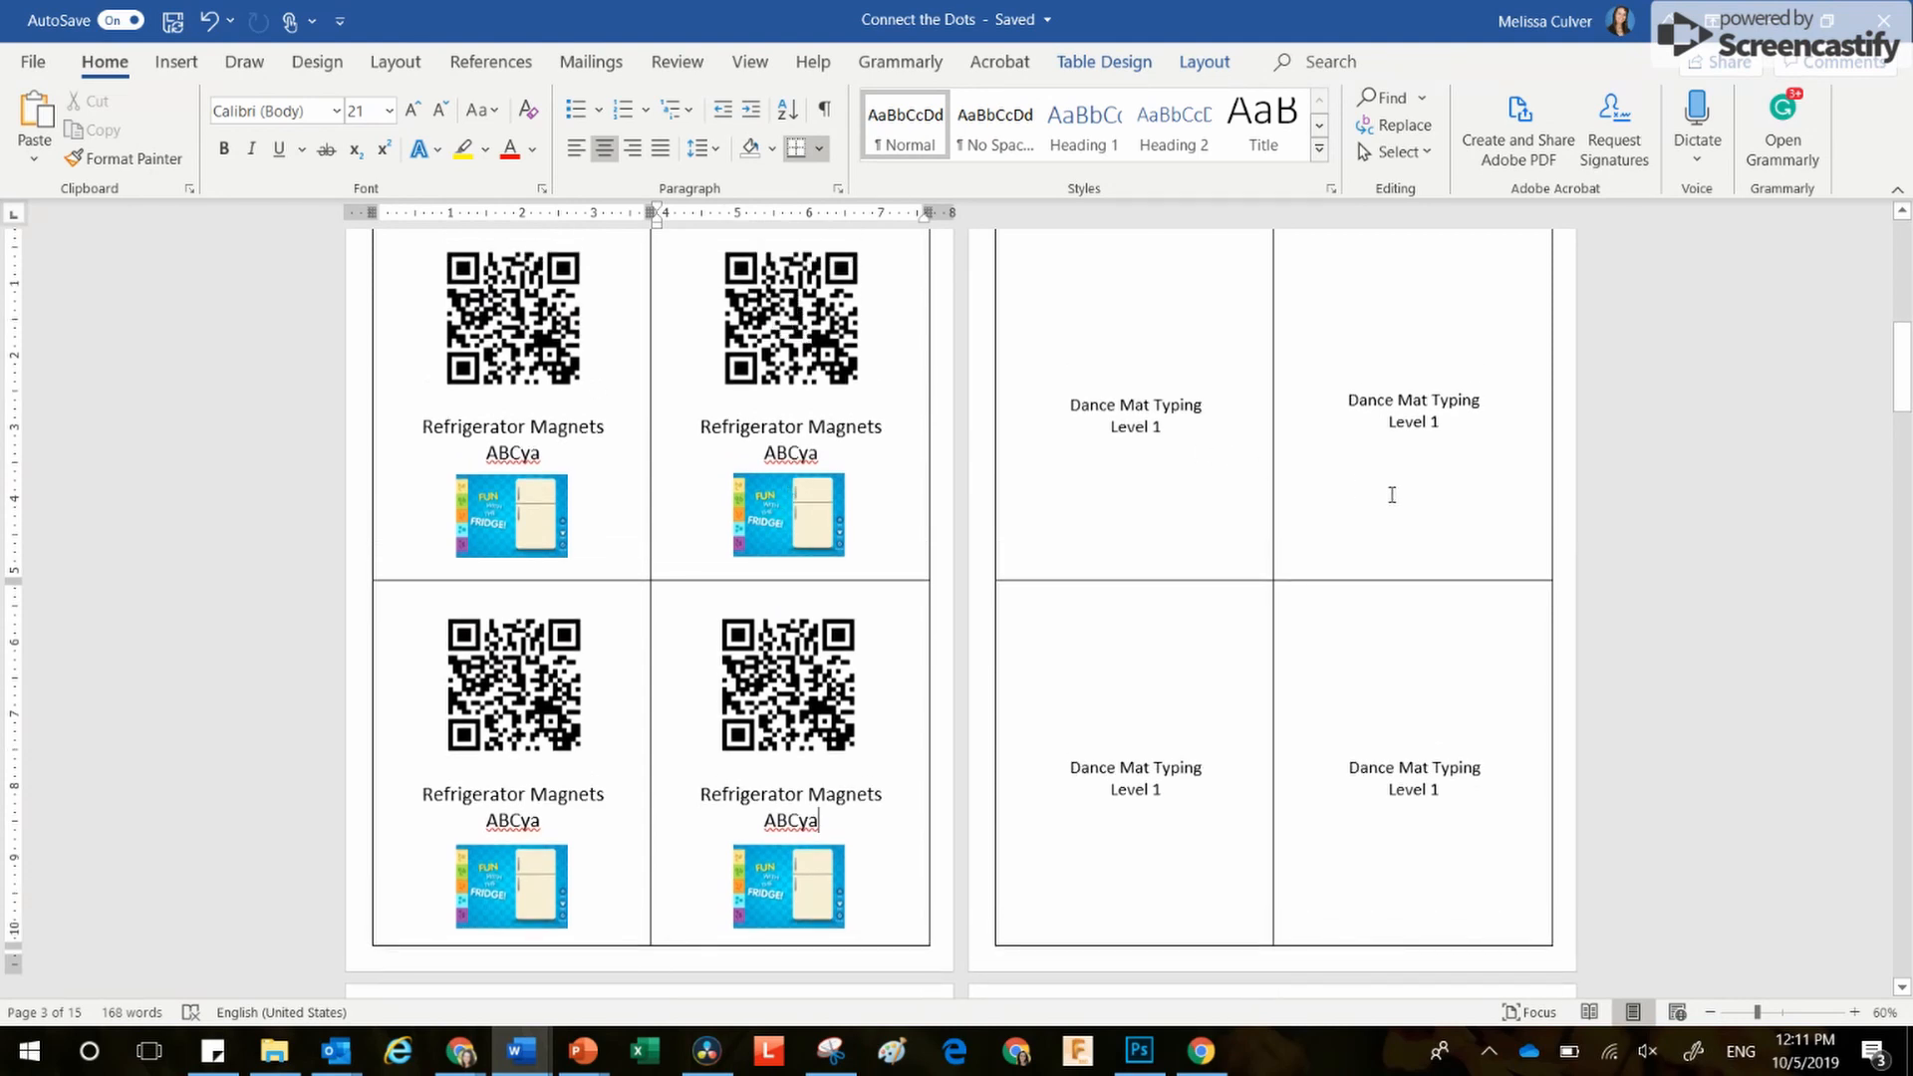
{"action": "scroll", "coordinate": [1423, 522], "scroll_direction": "down", "scroll_amount": 2, "text": "ctrl"}
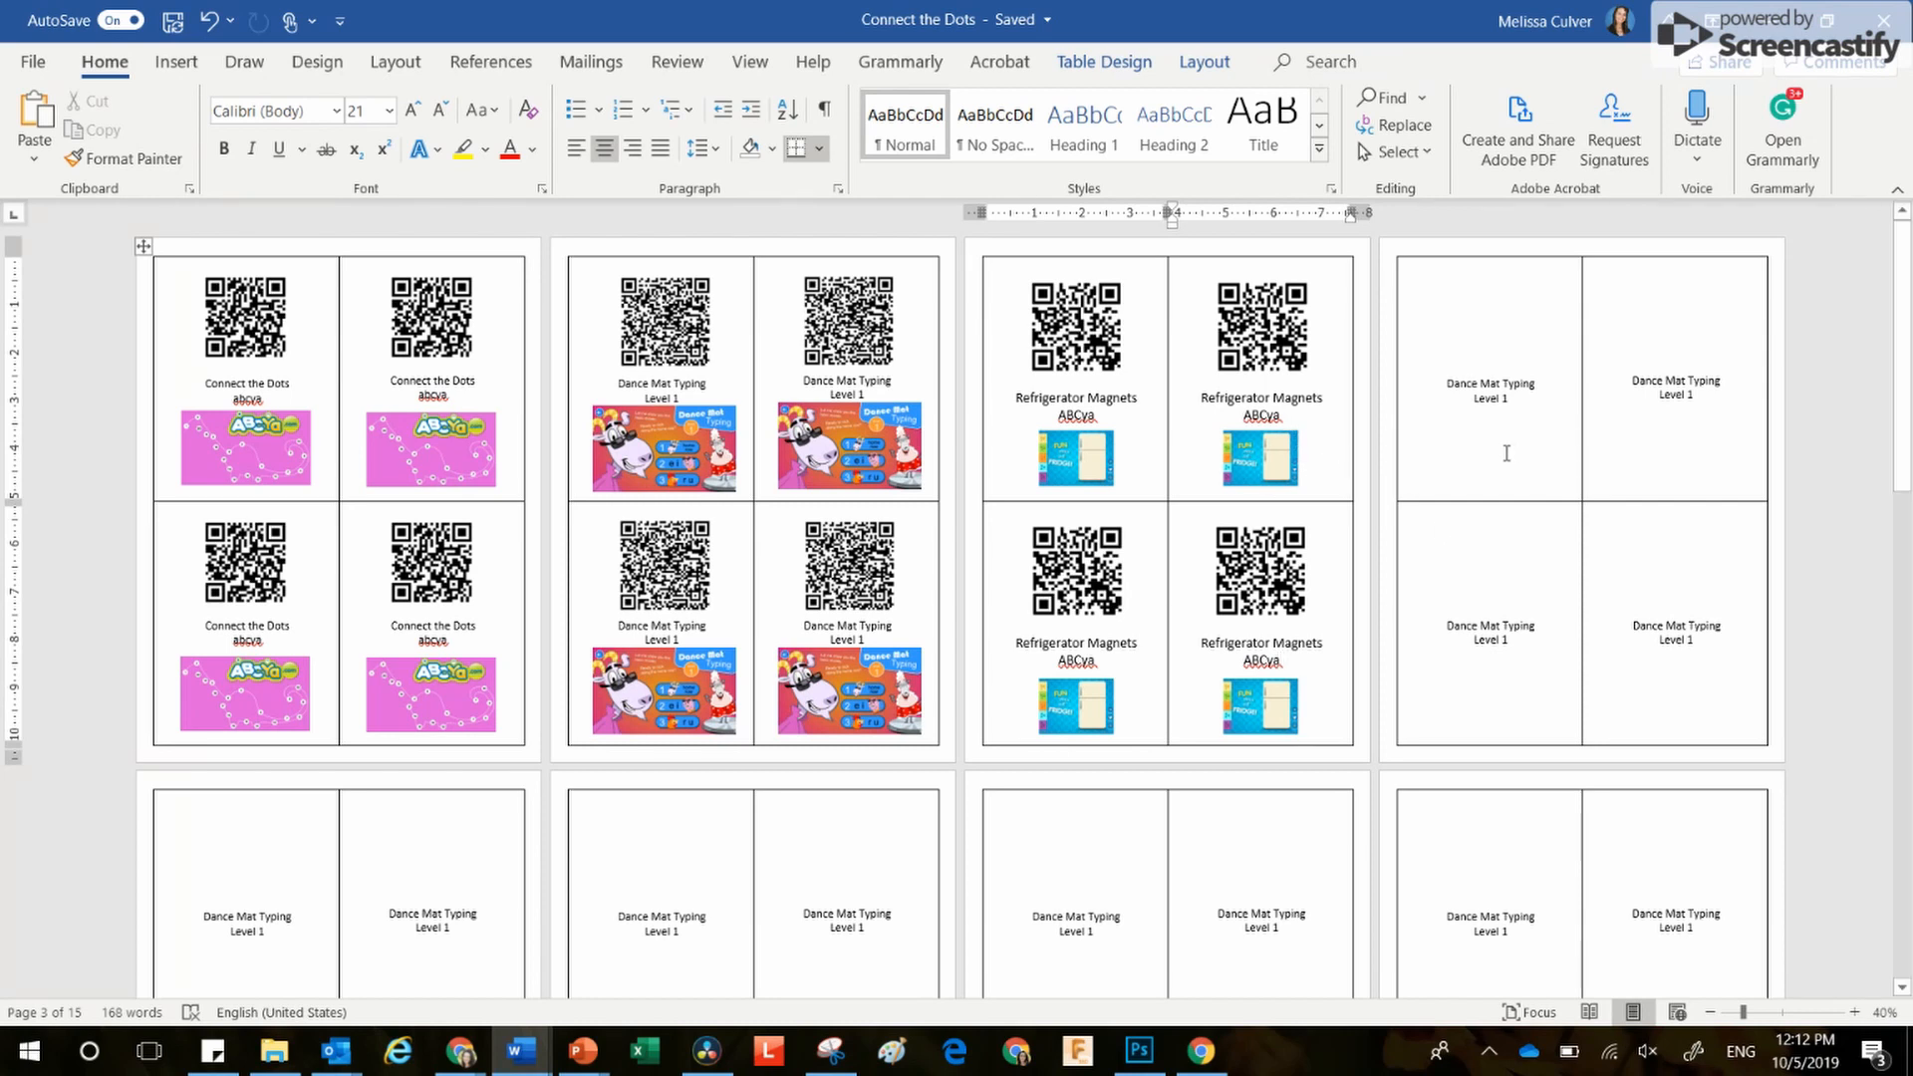
{"action": "scroll", "coordinate": [1527, 487], "scroll_direction": "down", "scroll_amount": 2}
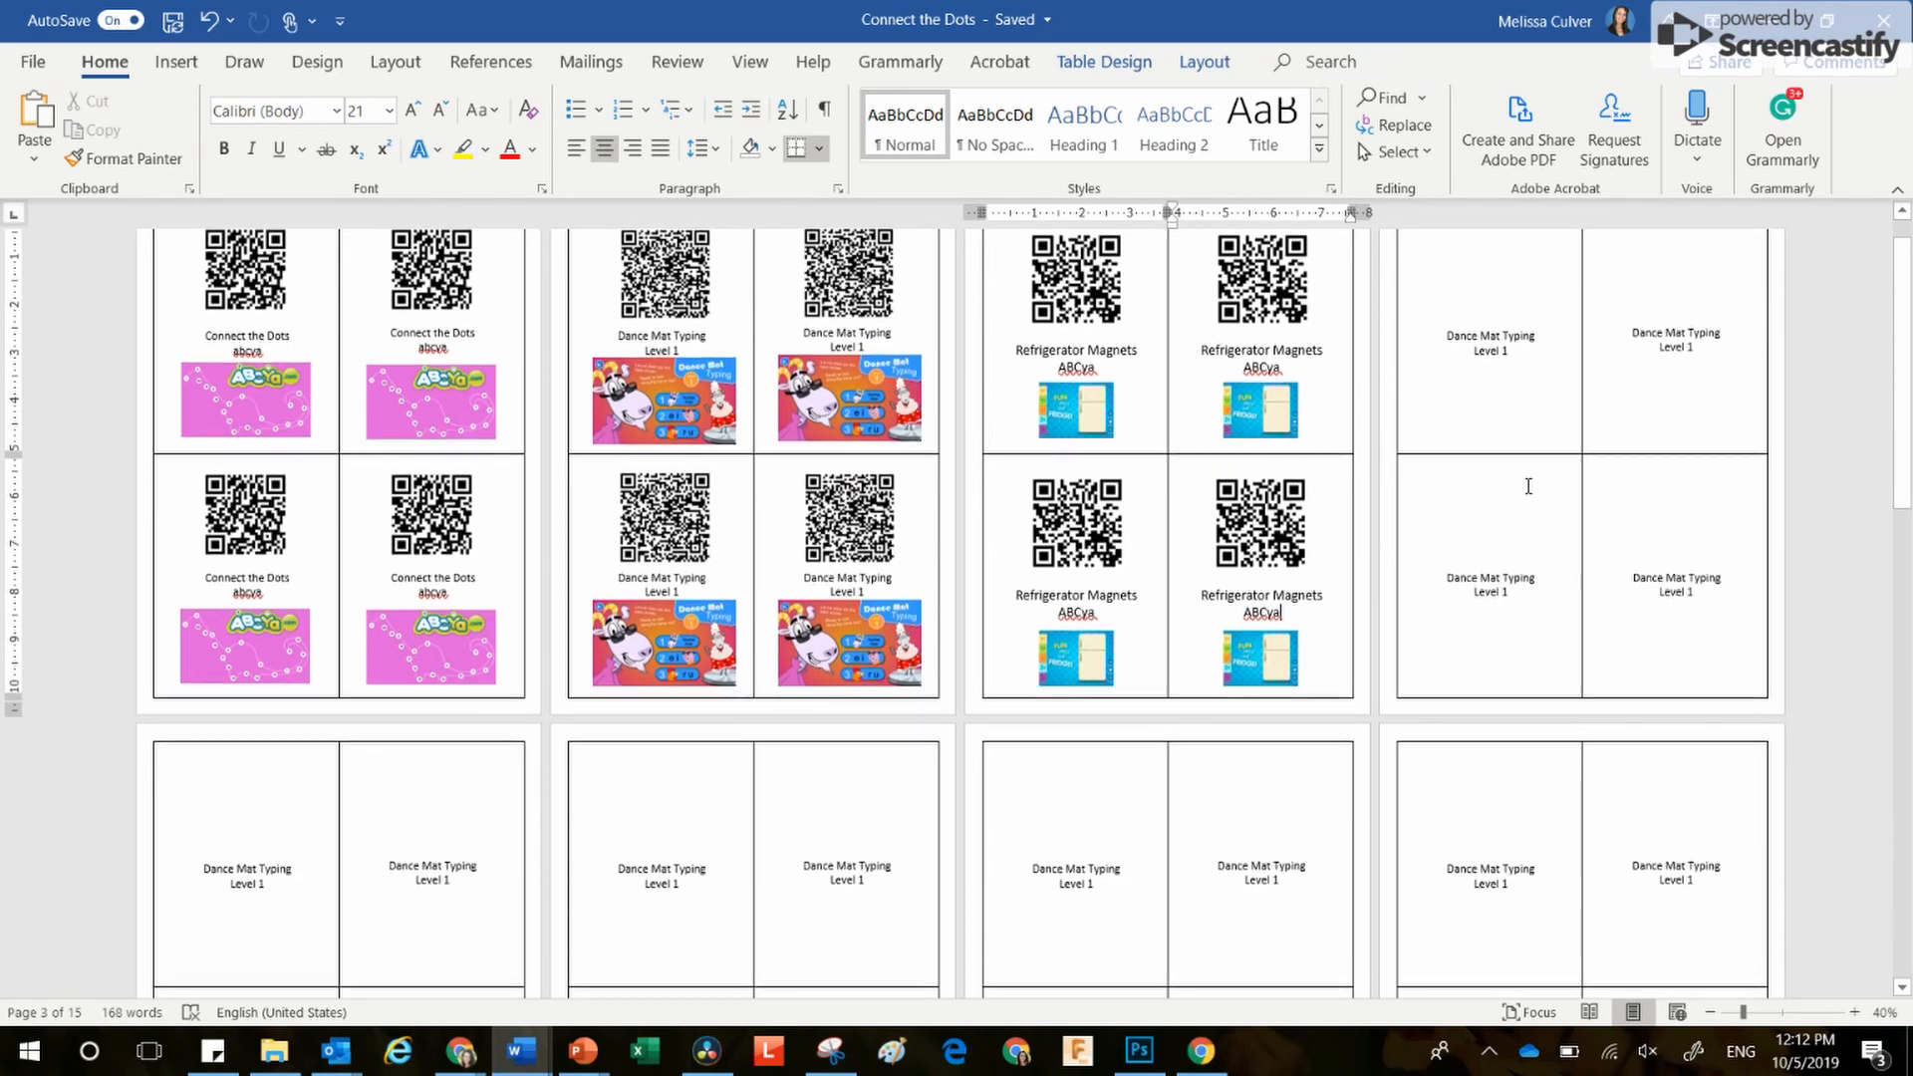
Step: Paste the captured QR code on the first blank page after the last card table
{"action": "left_click_drag", "start_coordinate": [1909, 323], "coordinate": [1903, 644]}
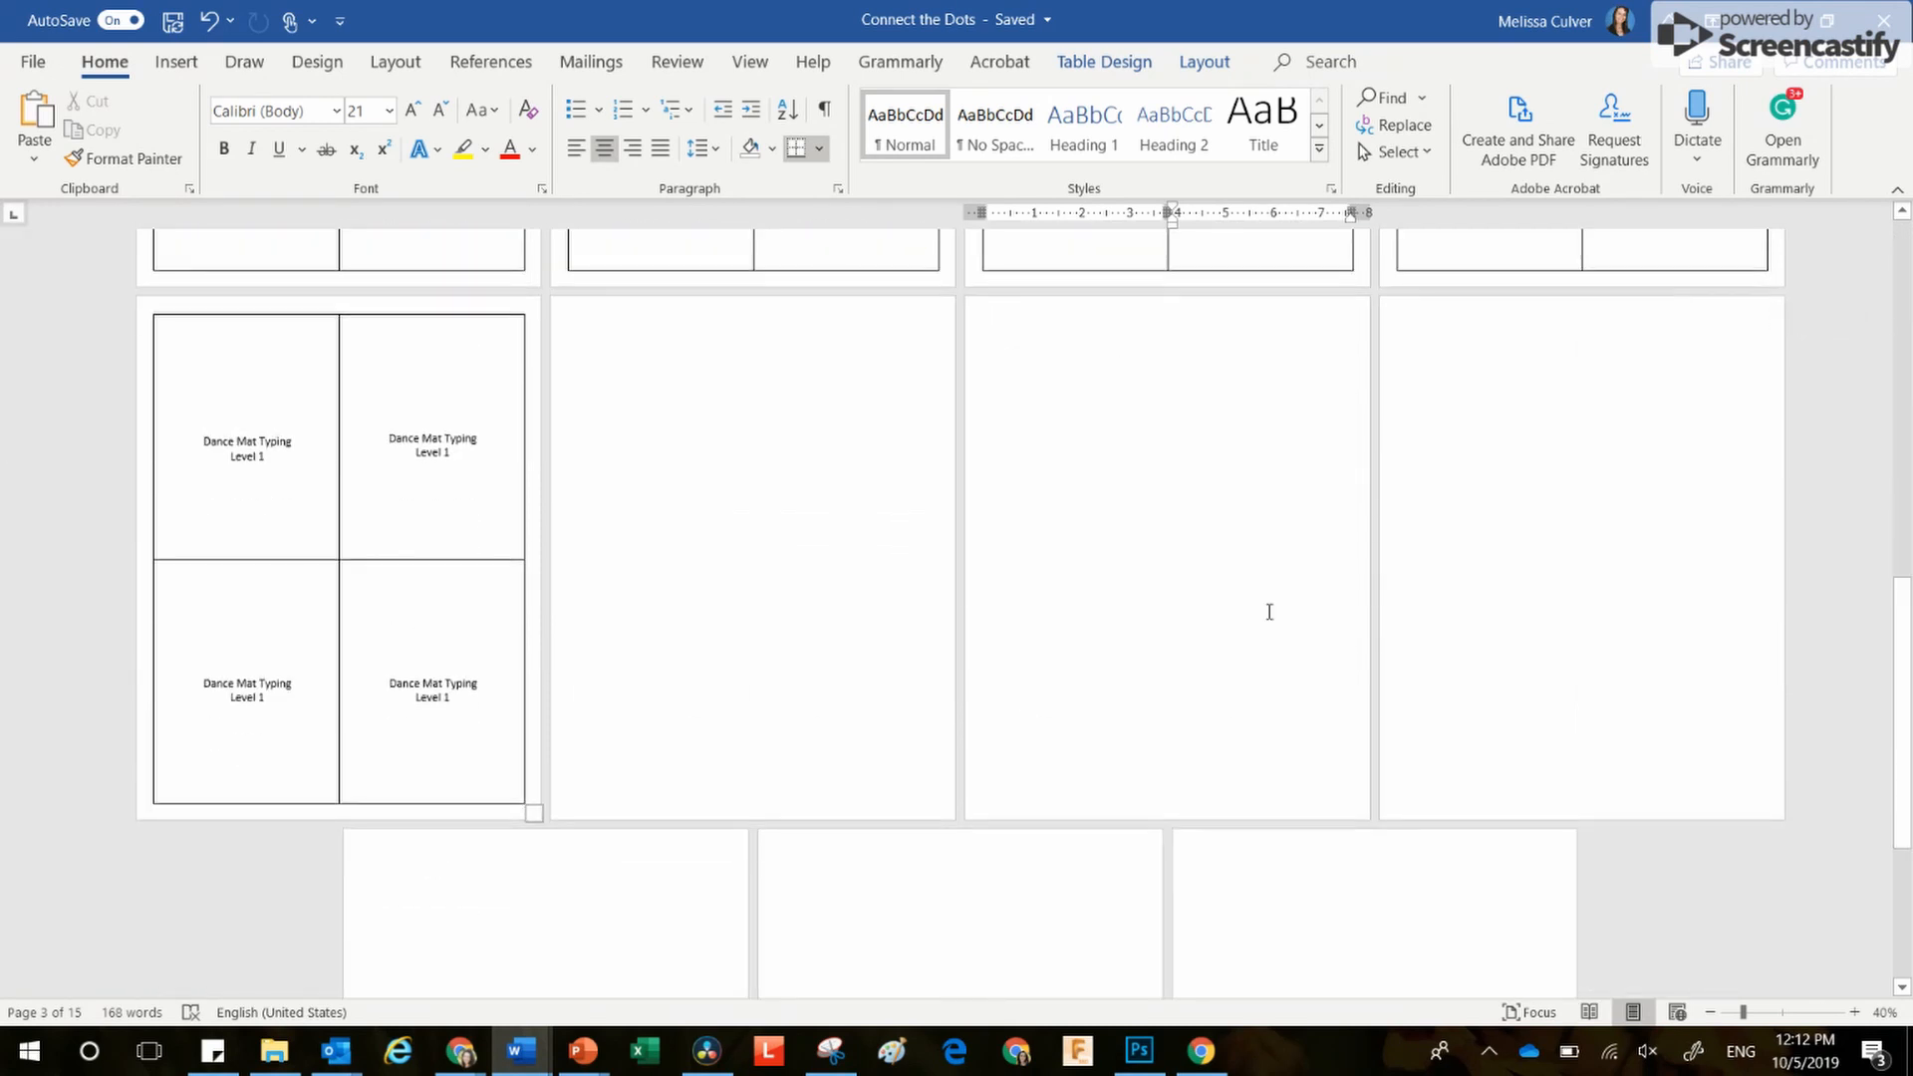
{"action": "left_click", "coordinate": [712, 359]}
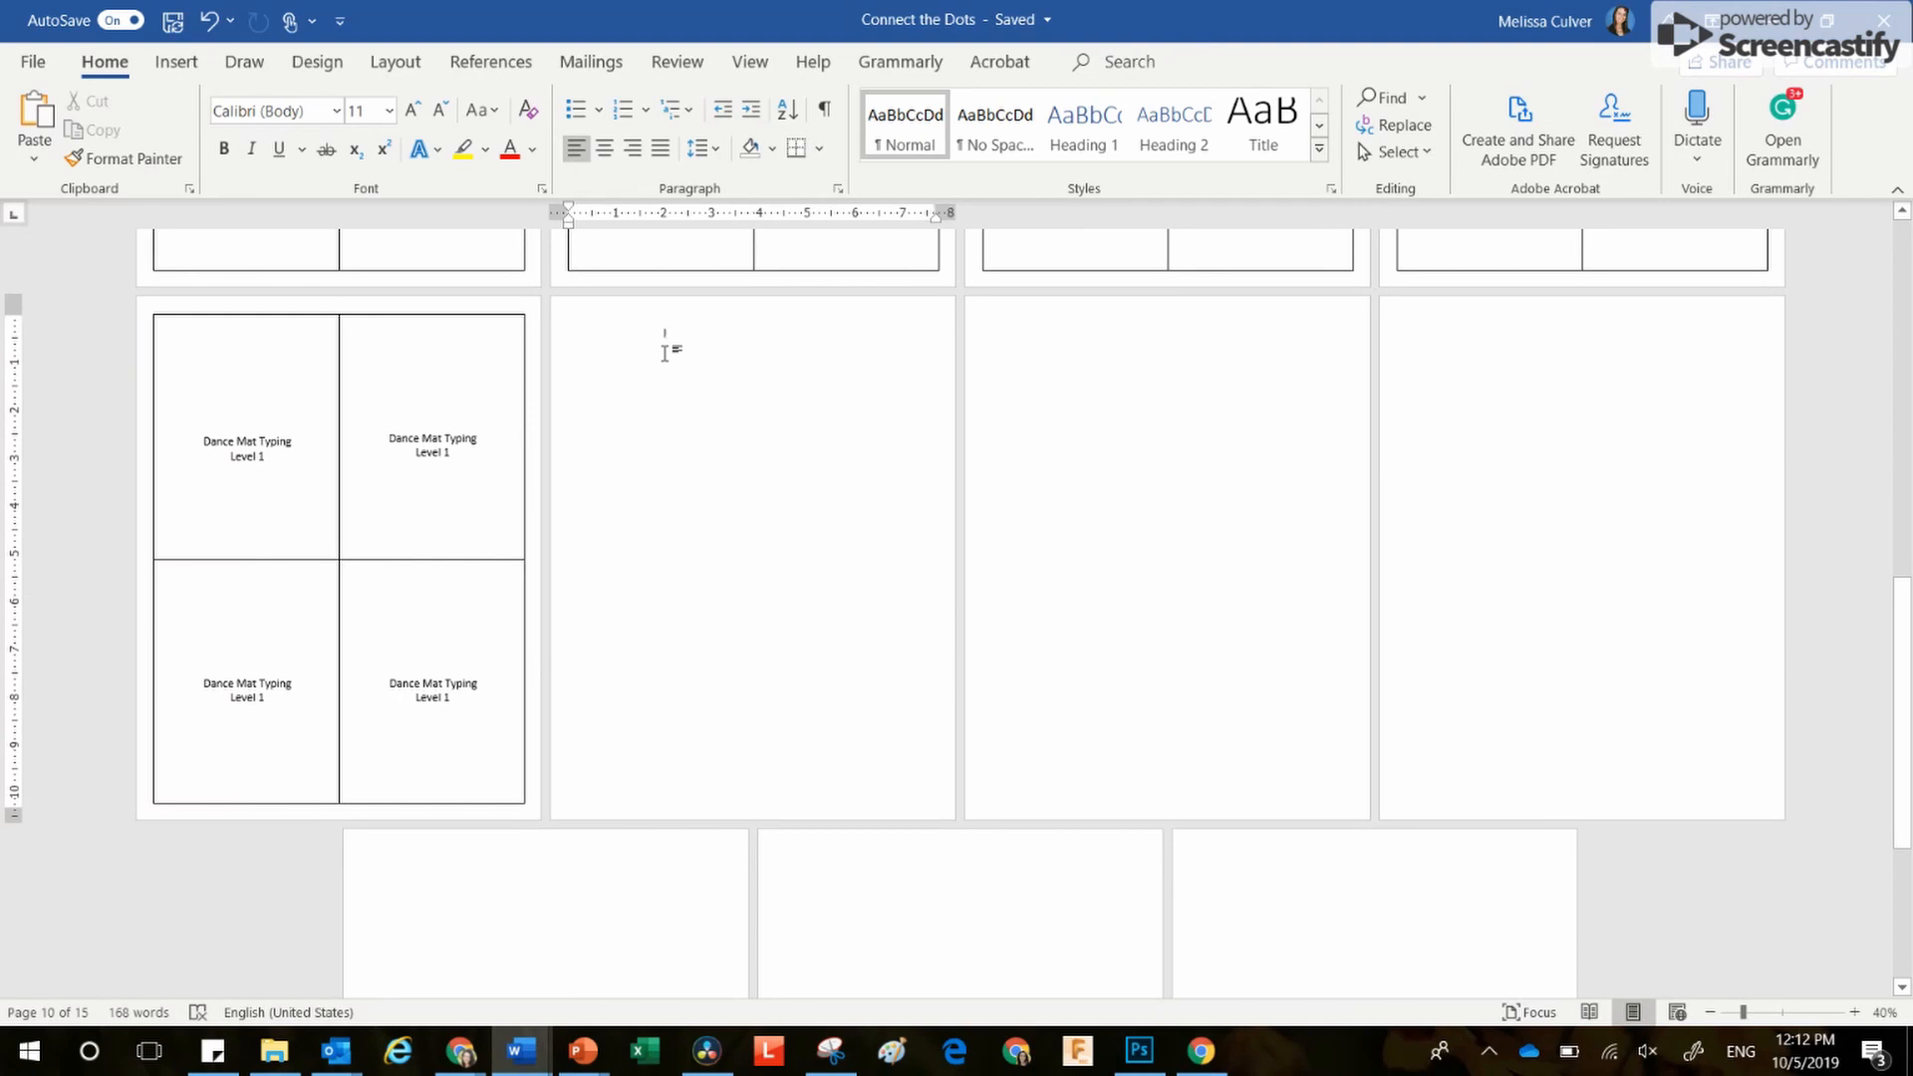
{"action": "key", "text": "ctrl+v"}
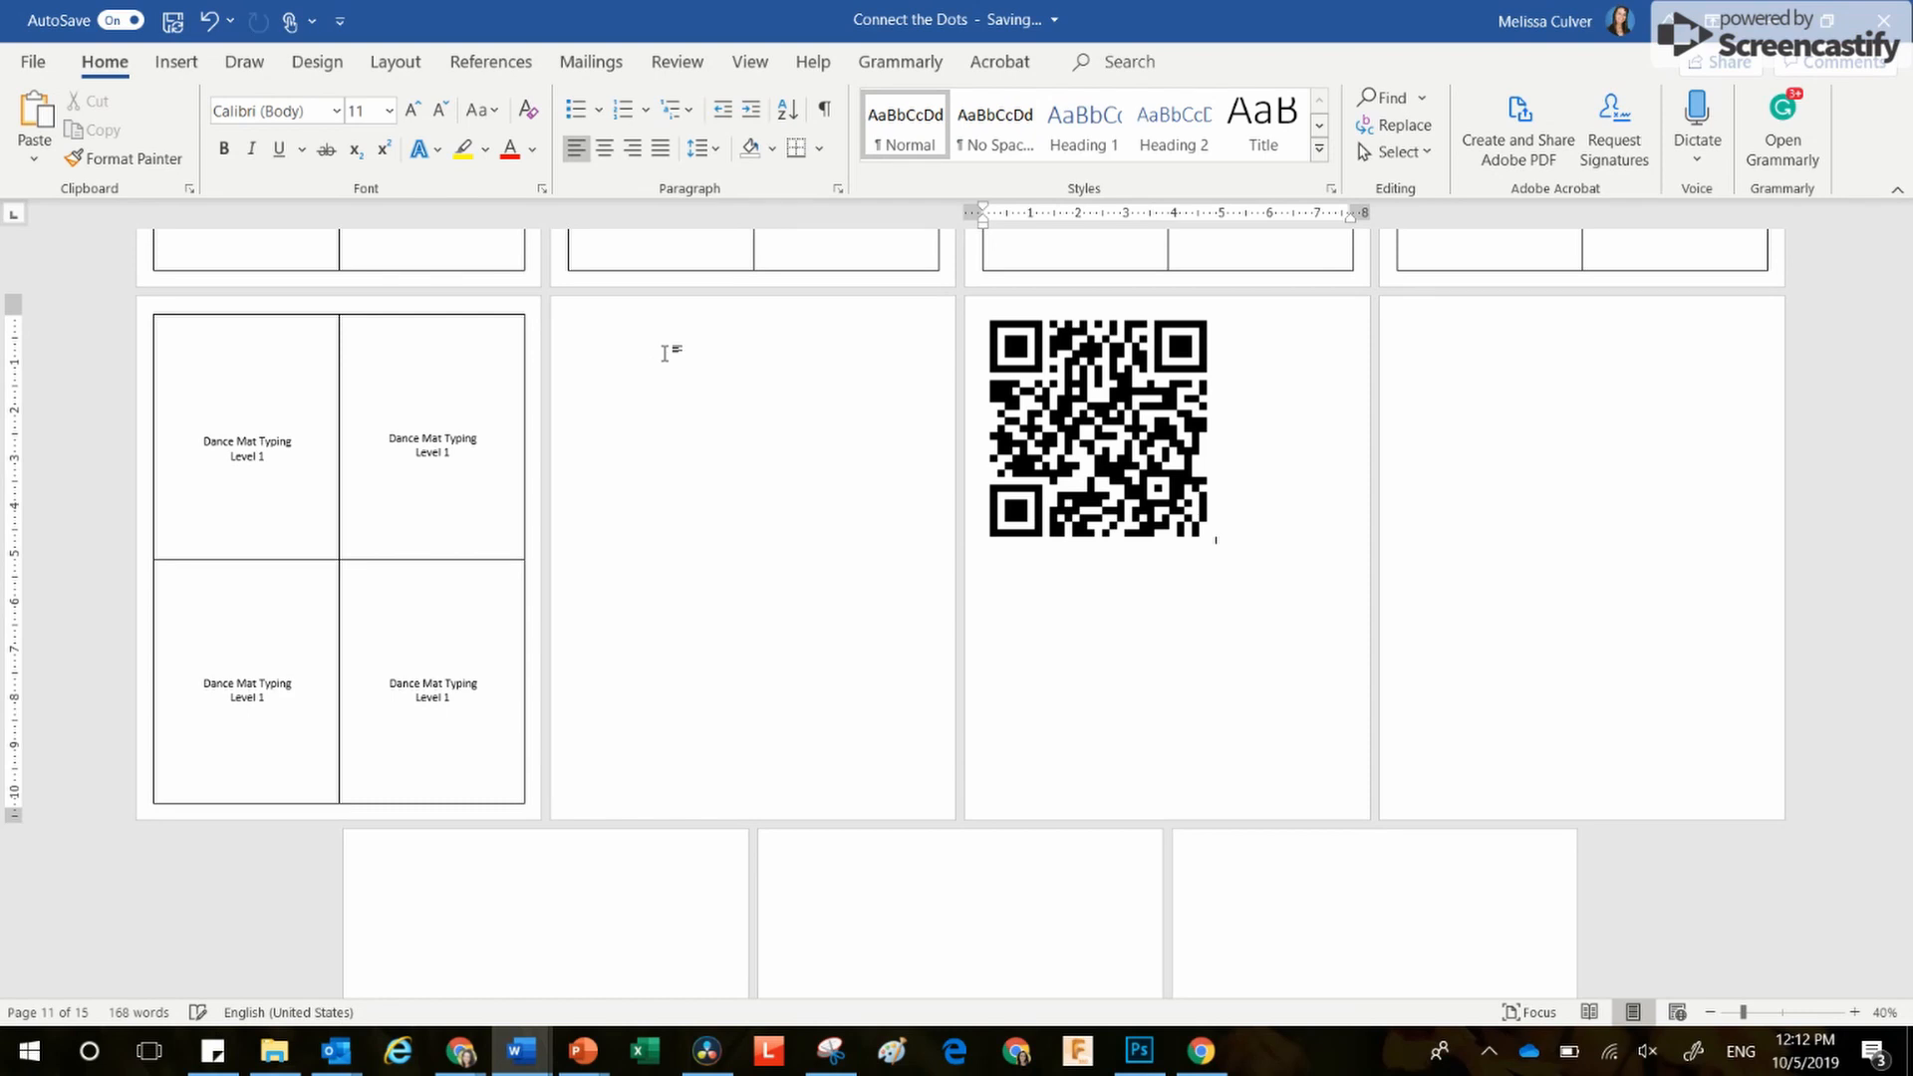
Step: Set the pasted QR code picture's text wrapping to In Front of Text
{"action": "left_click", "coordinate": [1062, 420]}
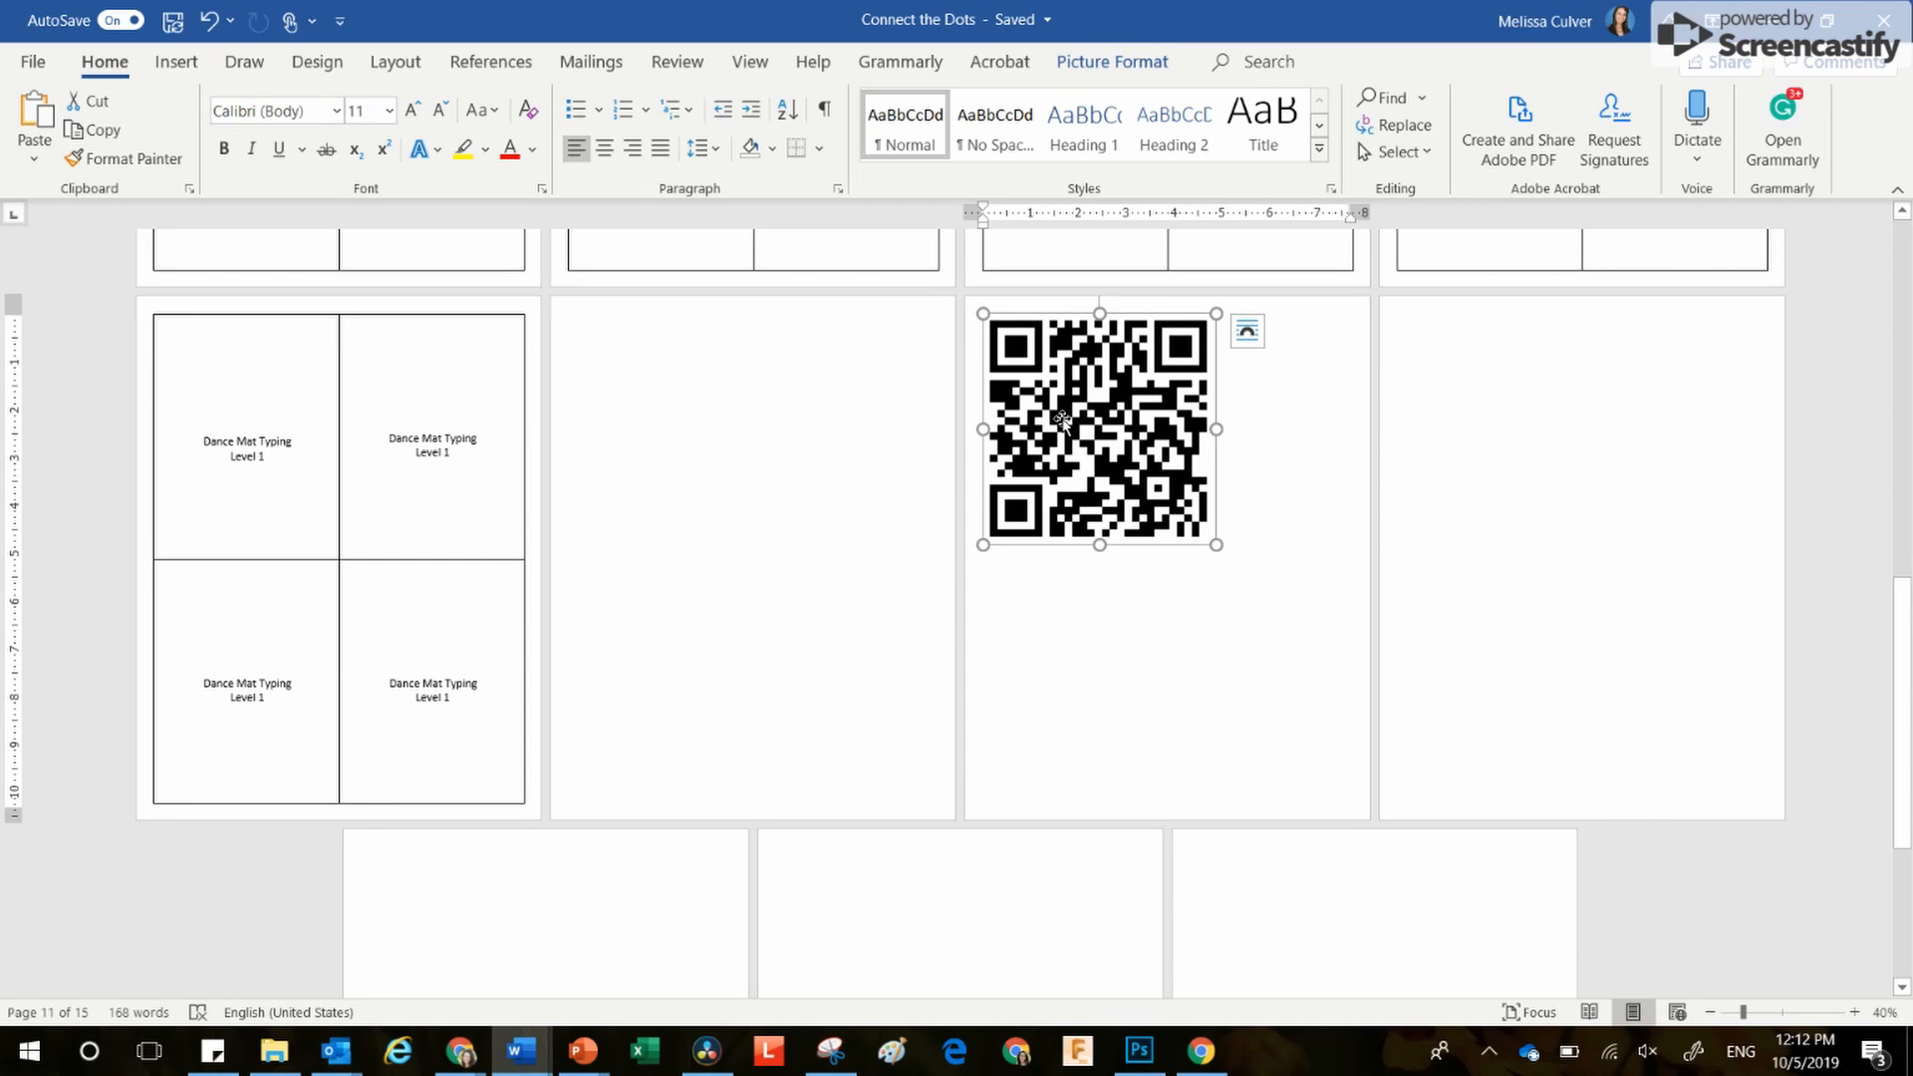
{"action": "right_click", "coordinate": [1062, 419]}
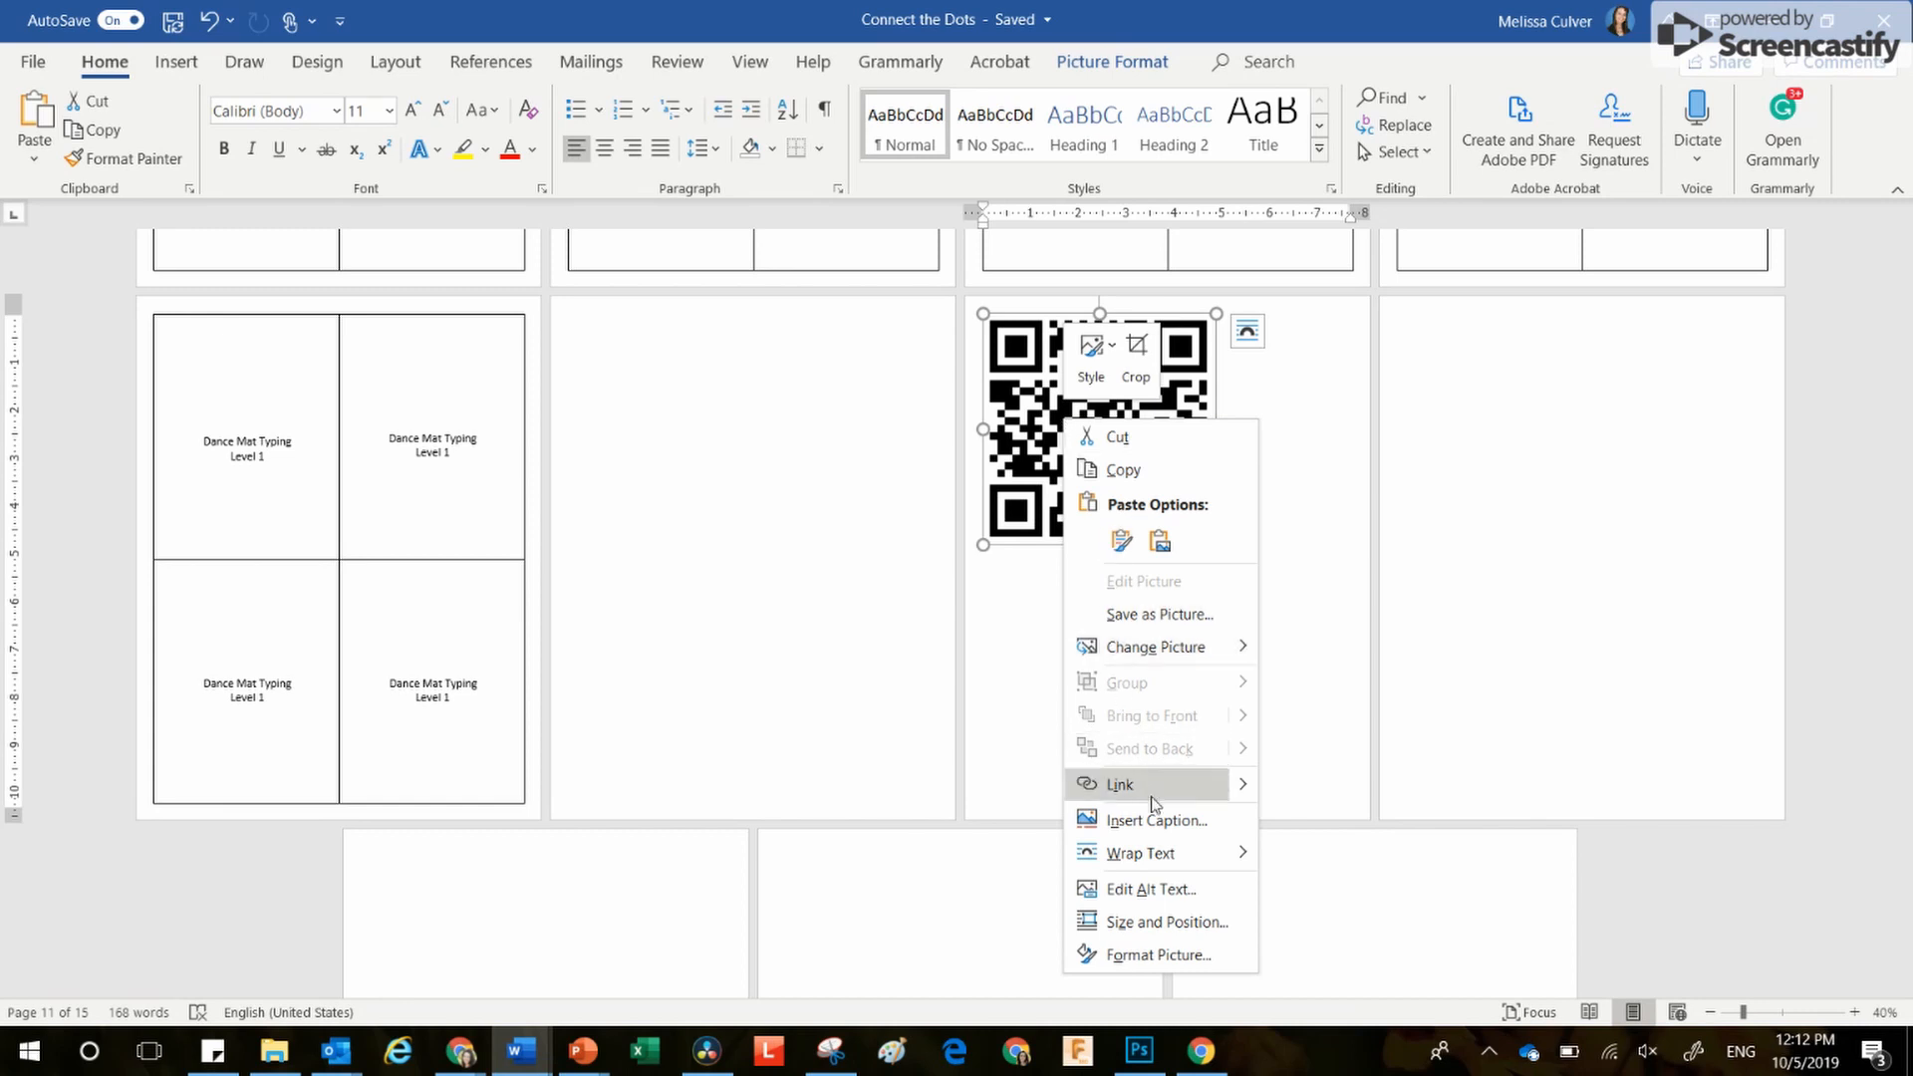
{"action": "mouse_move", "coordinate": [1162, 859]}
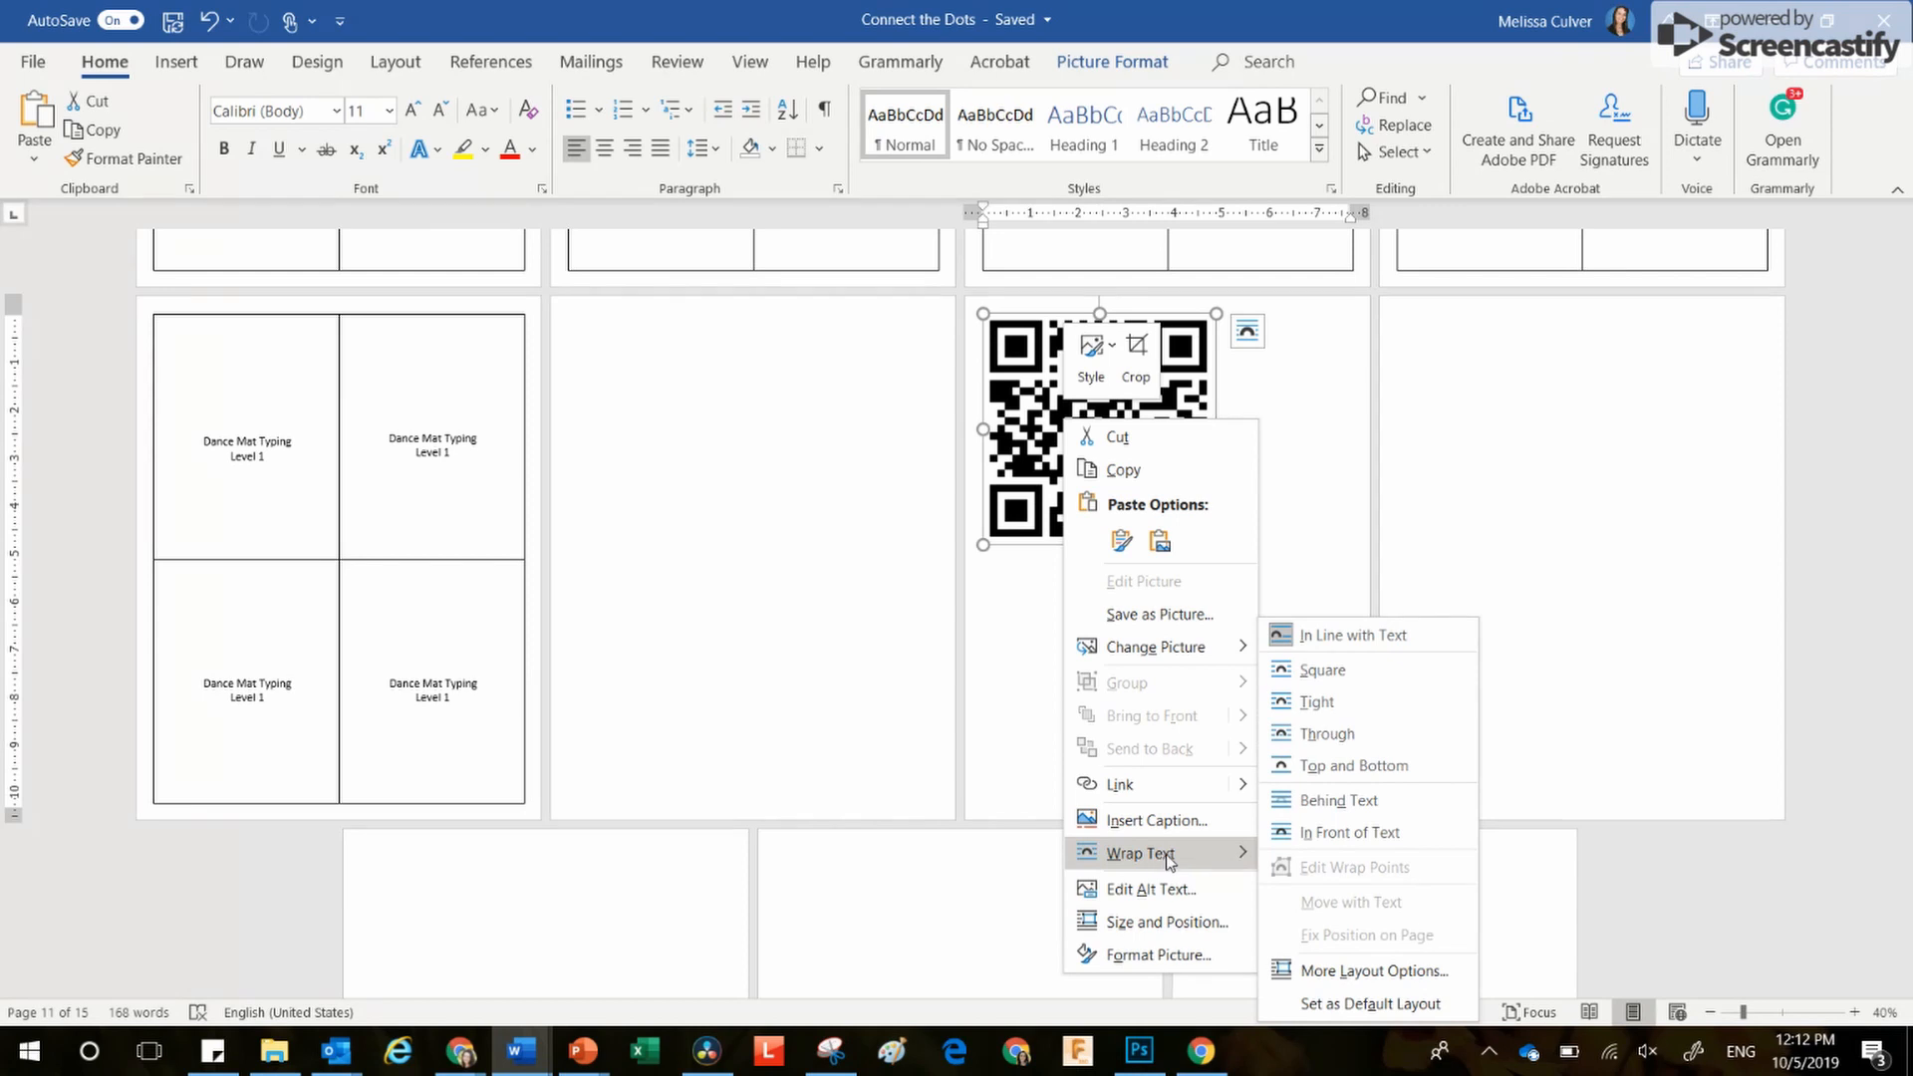
{"action": "left_click", "coordinate": [1287, 843]}
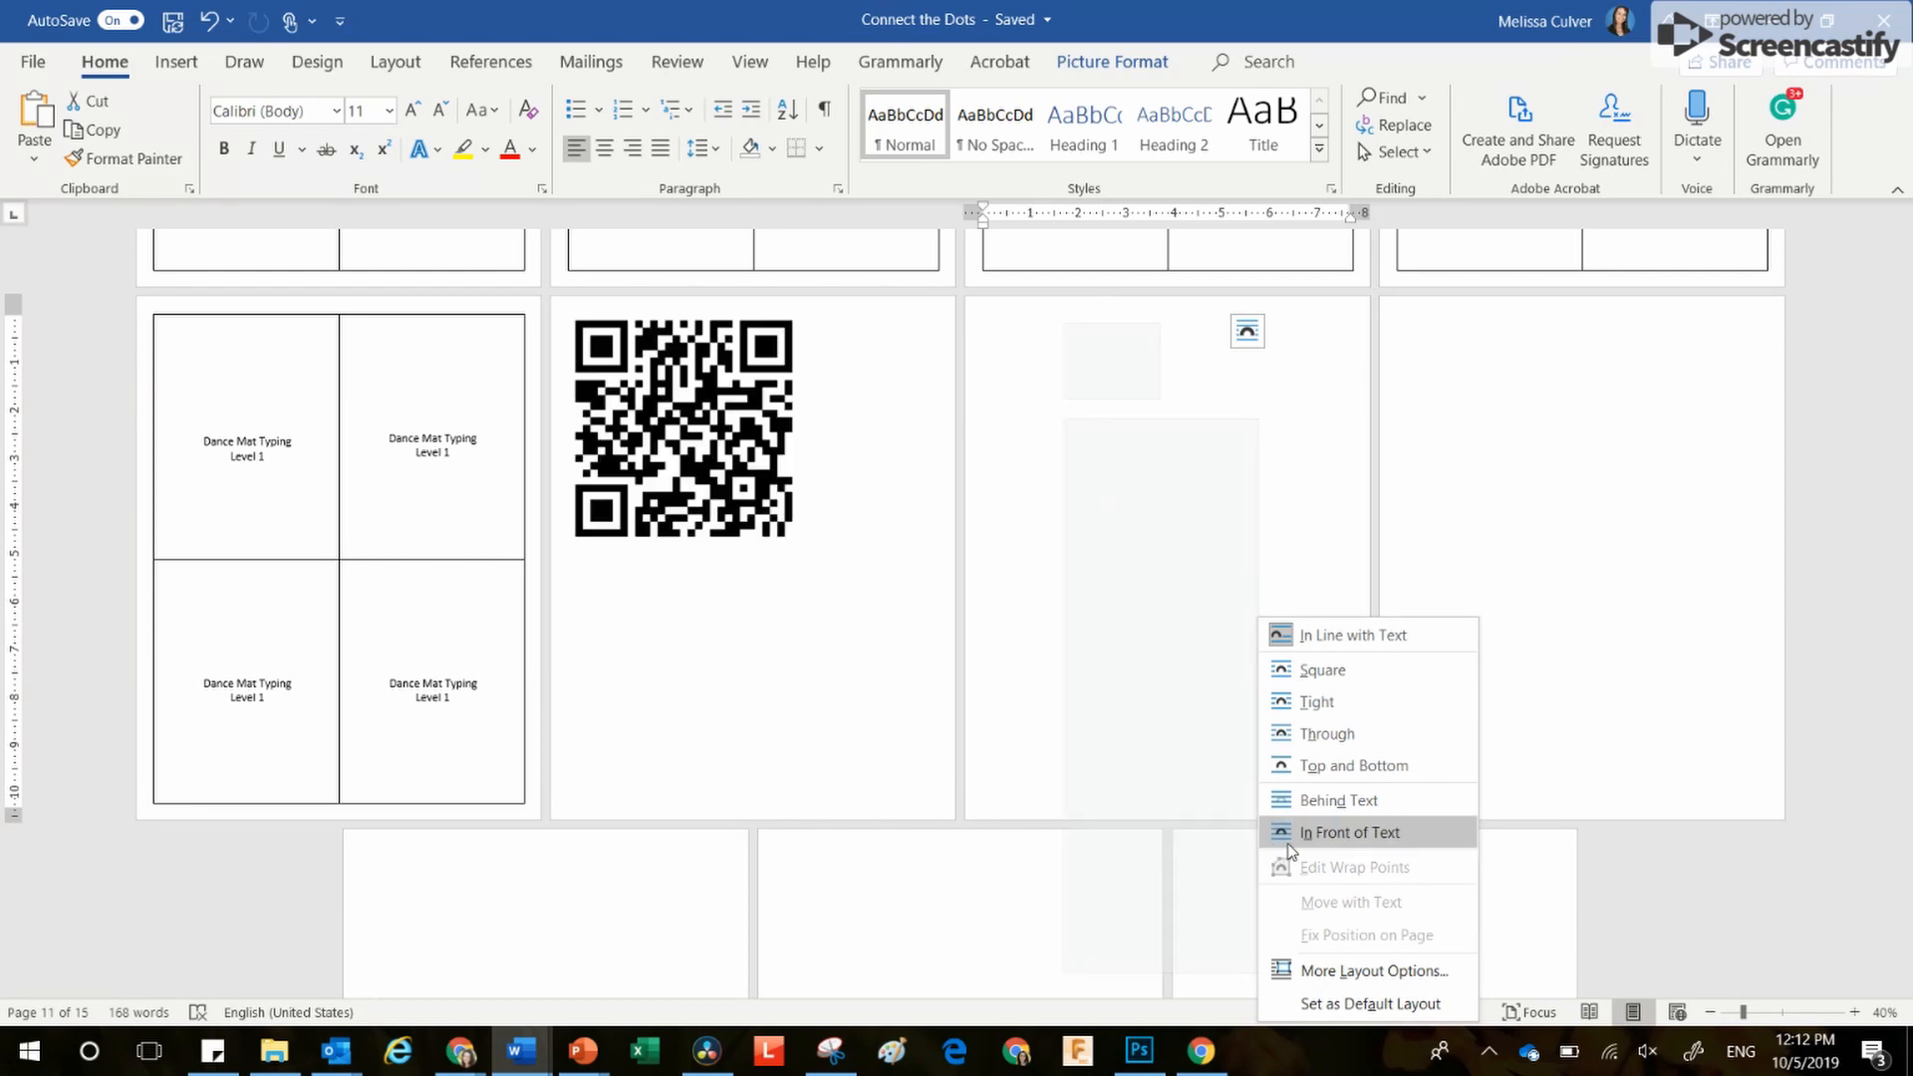
{"action": "left_click", "coordinate": [1394, 835]}
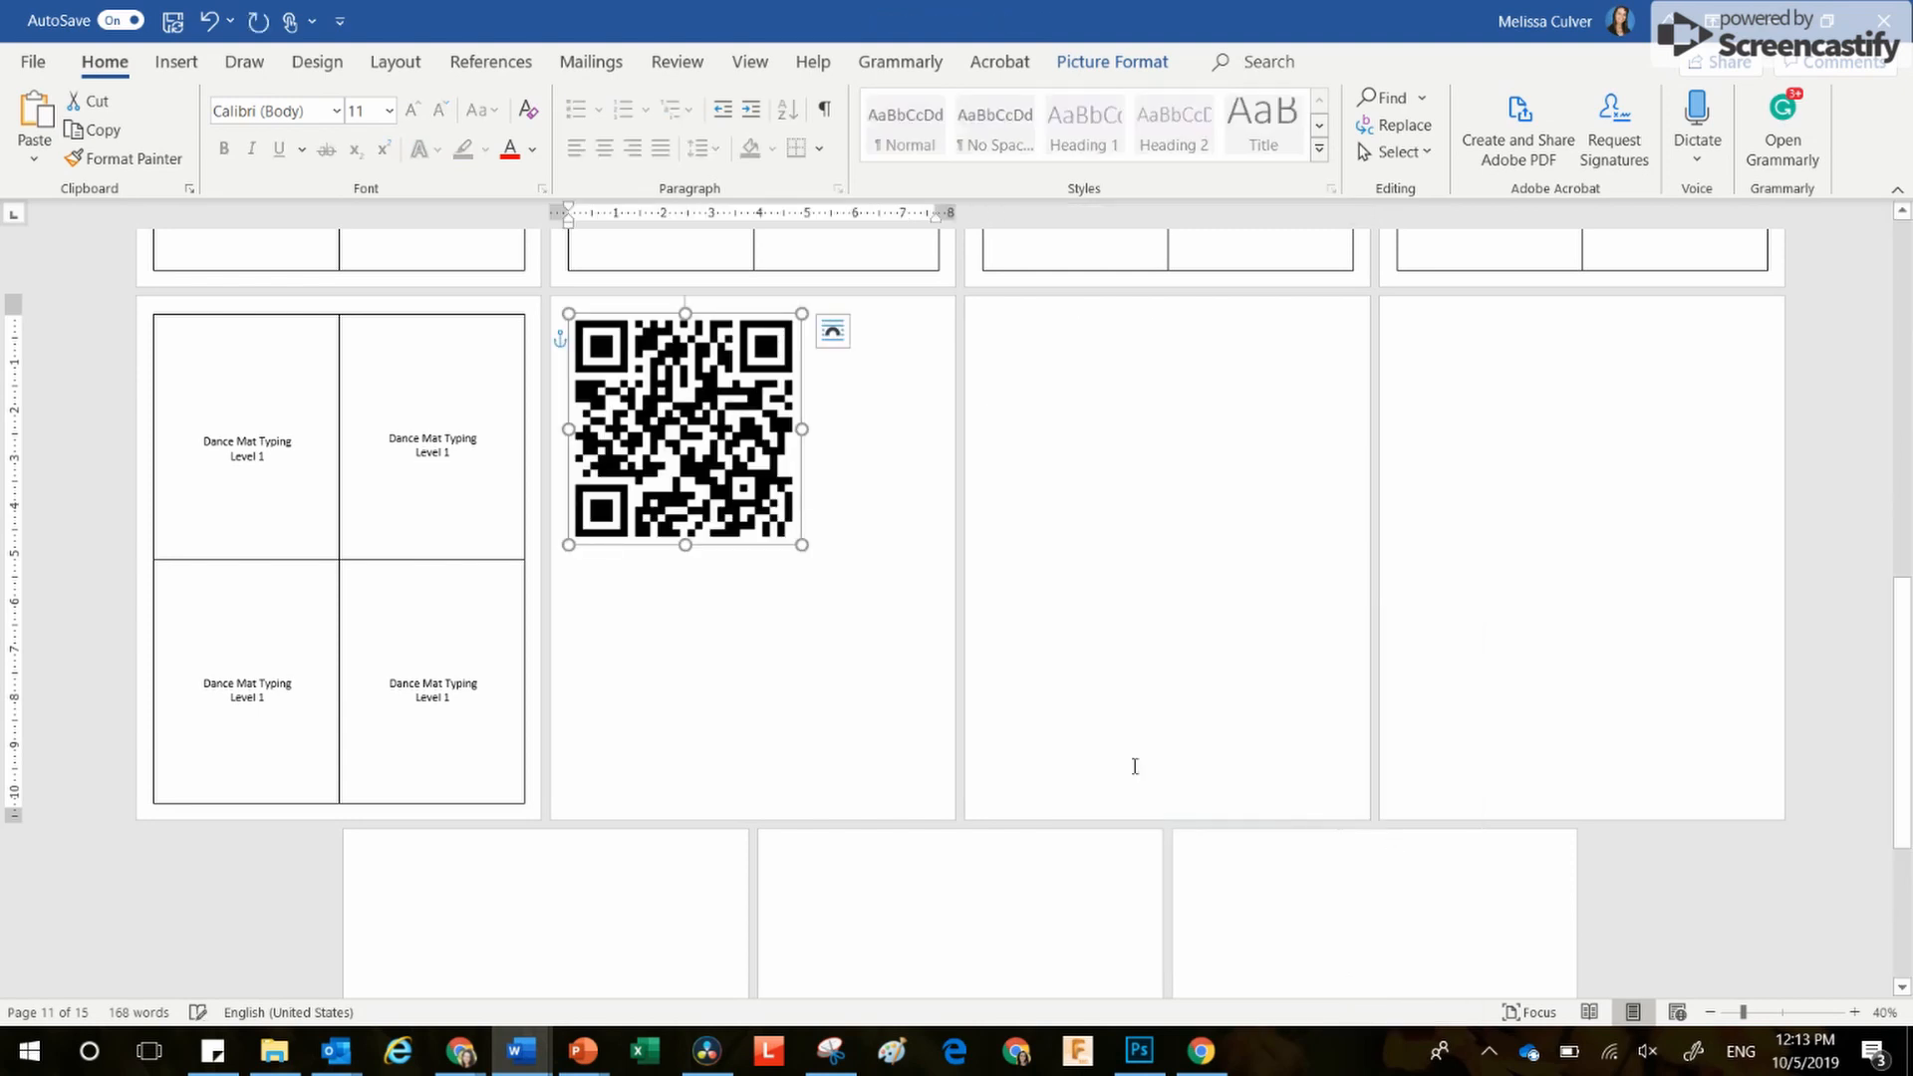
Step: Shrink the pasted QR code picture to roughly half its width and copy the resized picture
{"action": "left_click_drag", "start_coordinate": [803, 546], "coordinate": [685, 438]}
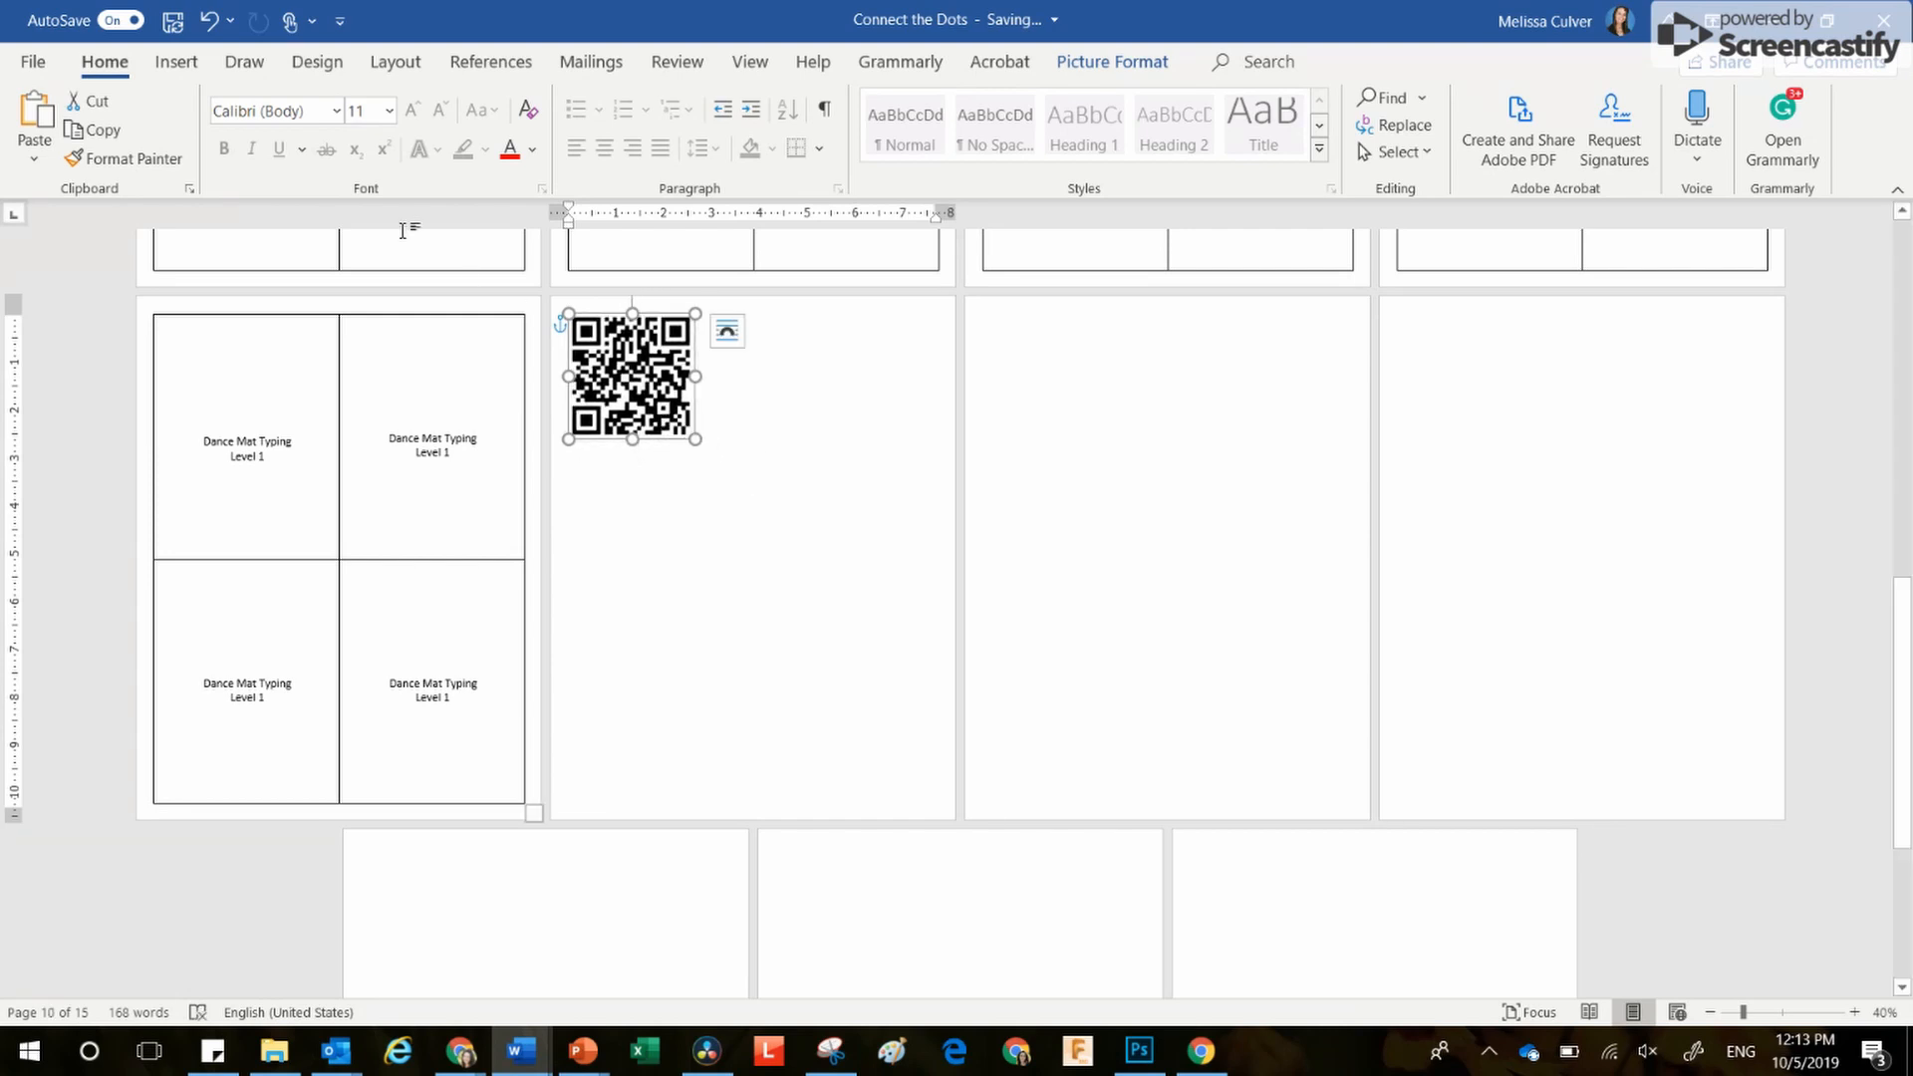
{"action": "right_click", "coordinate": [640, 381]}
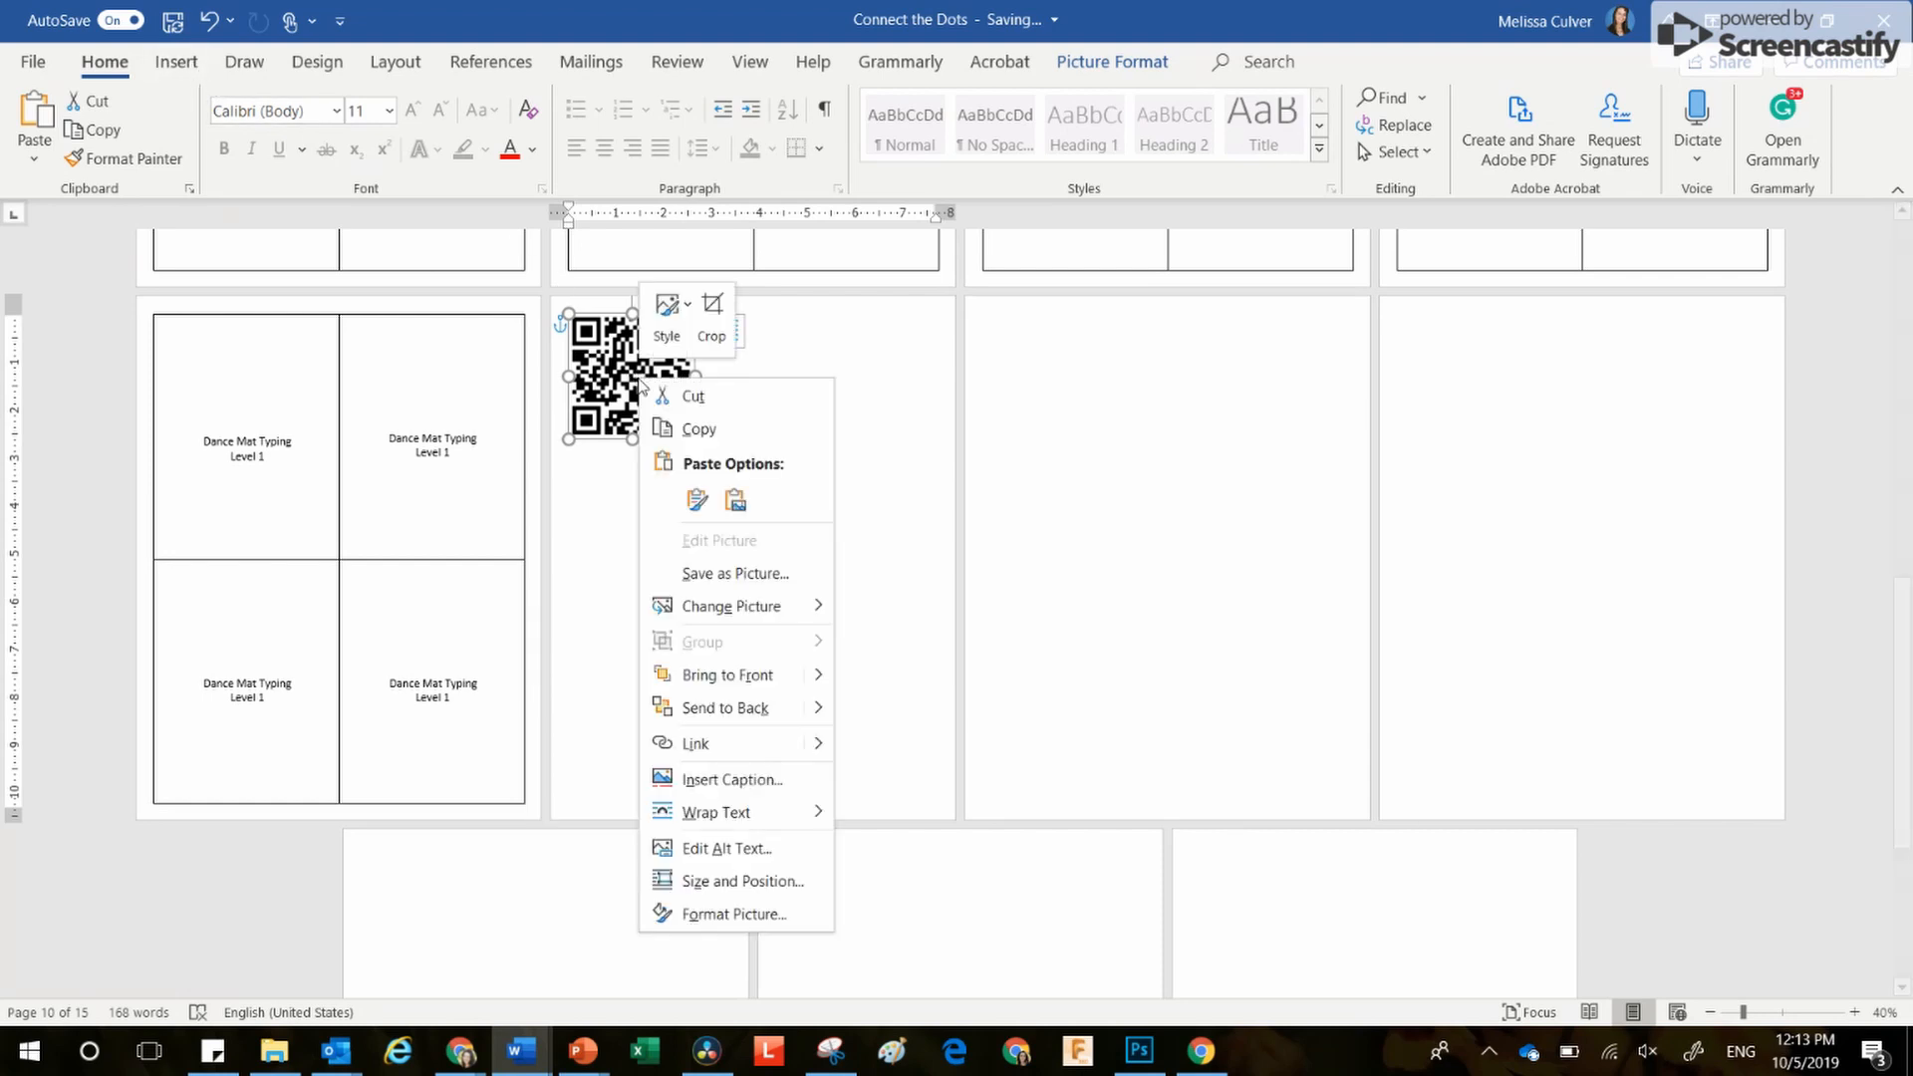
{"action": "left_click", "coordinate": [730, 438]}
Step: Paste the resized QR code into the first card on page 4 and center it above the label
{"action": "scroll", "coordinate": [850, 525], "scroll_direction": "up", "scroll_amount": 4}
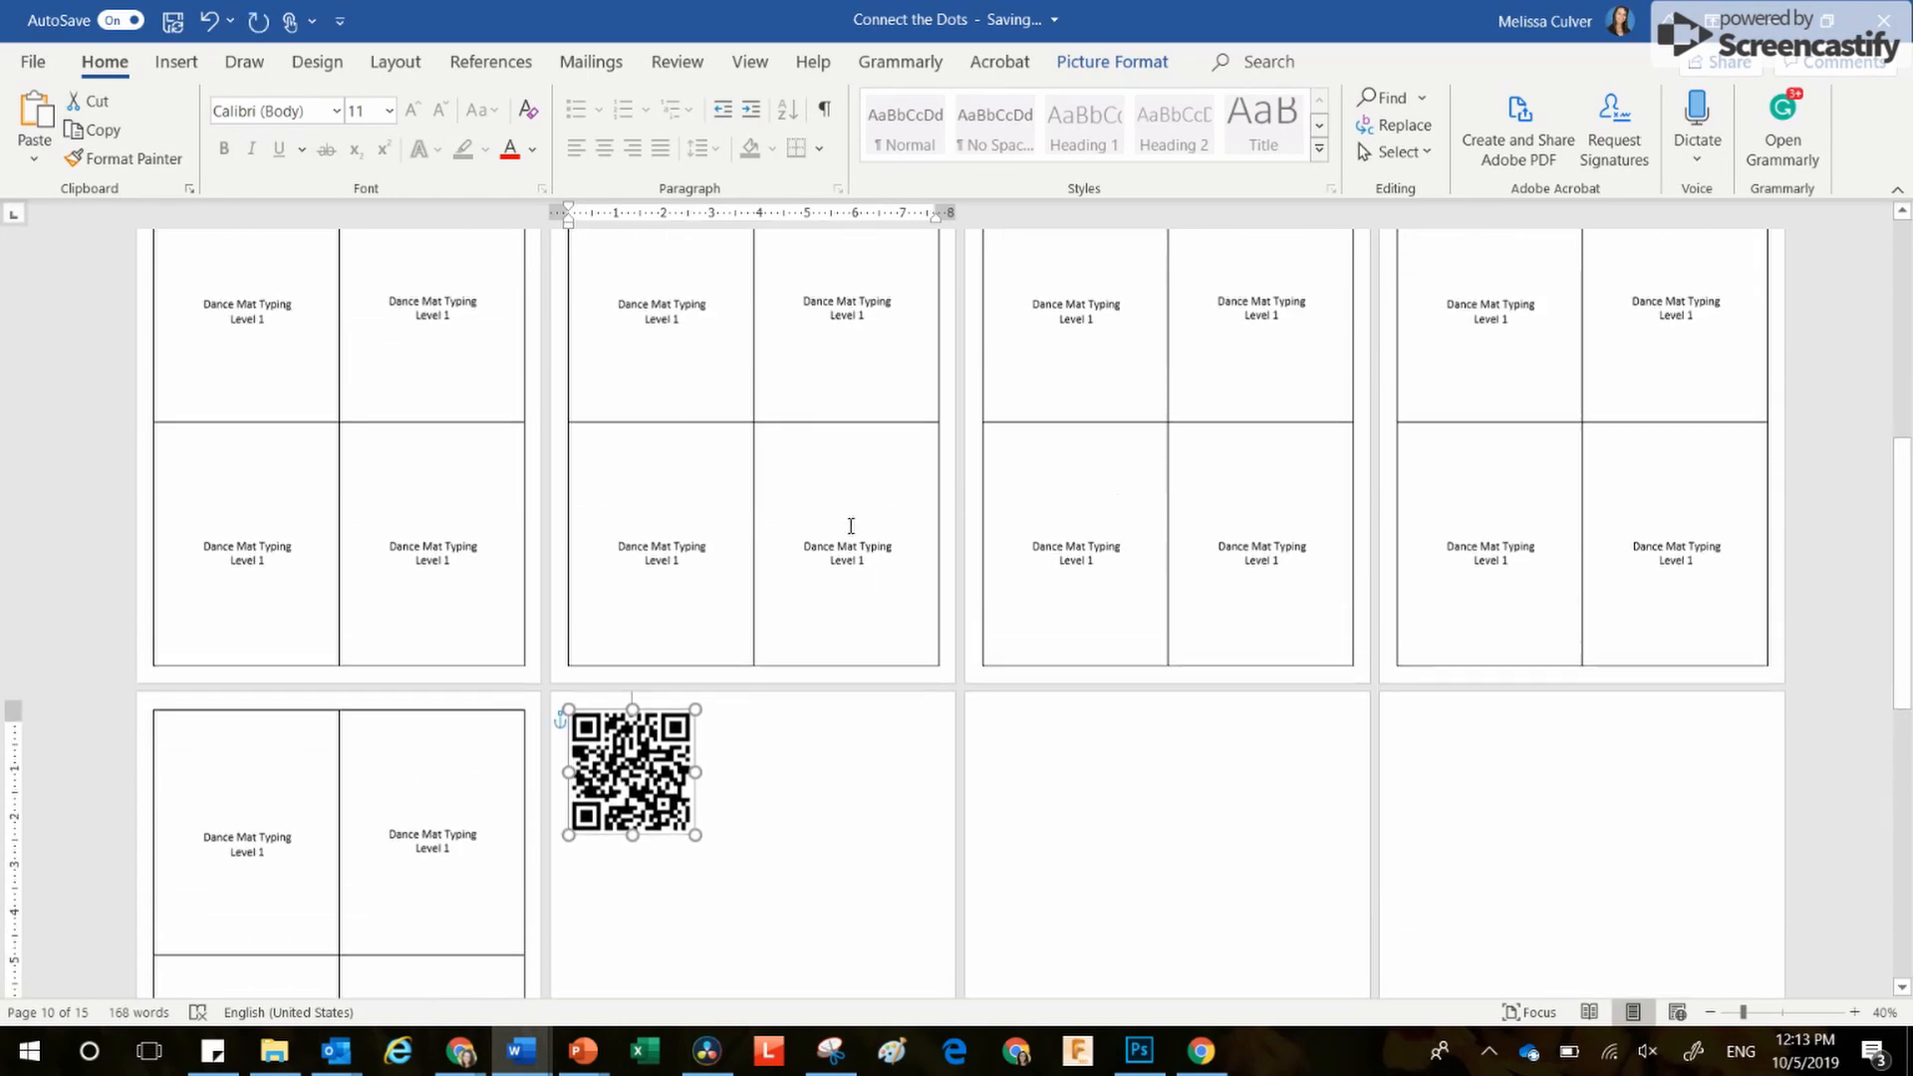
{"action": "scroll", "coordinate": [850, 525], "scroll_direction": "up", "scroll_amount": 10}
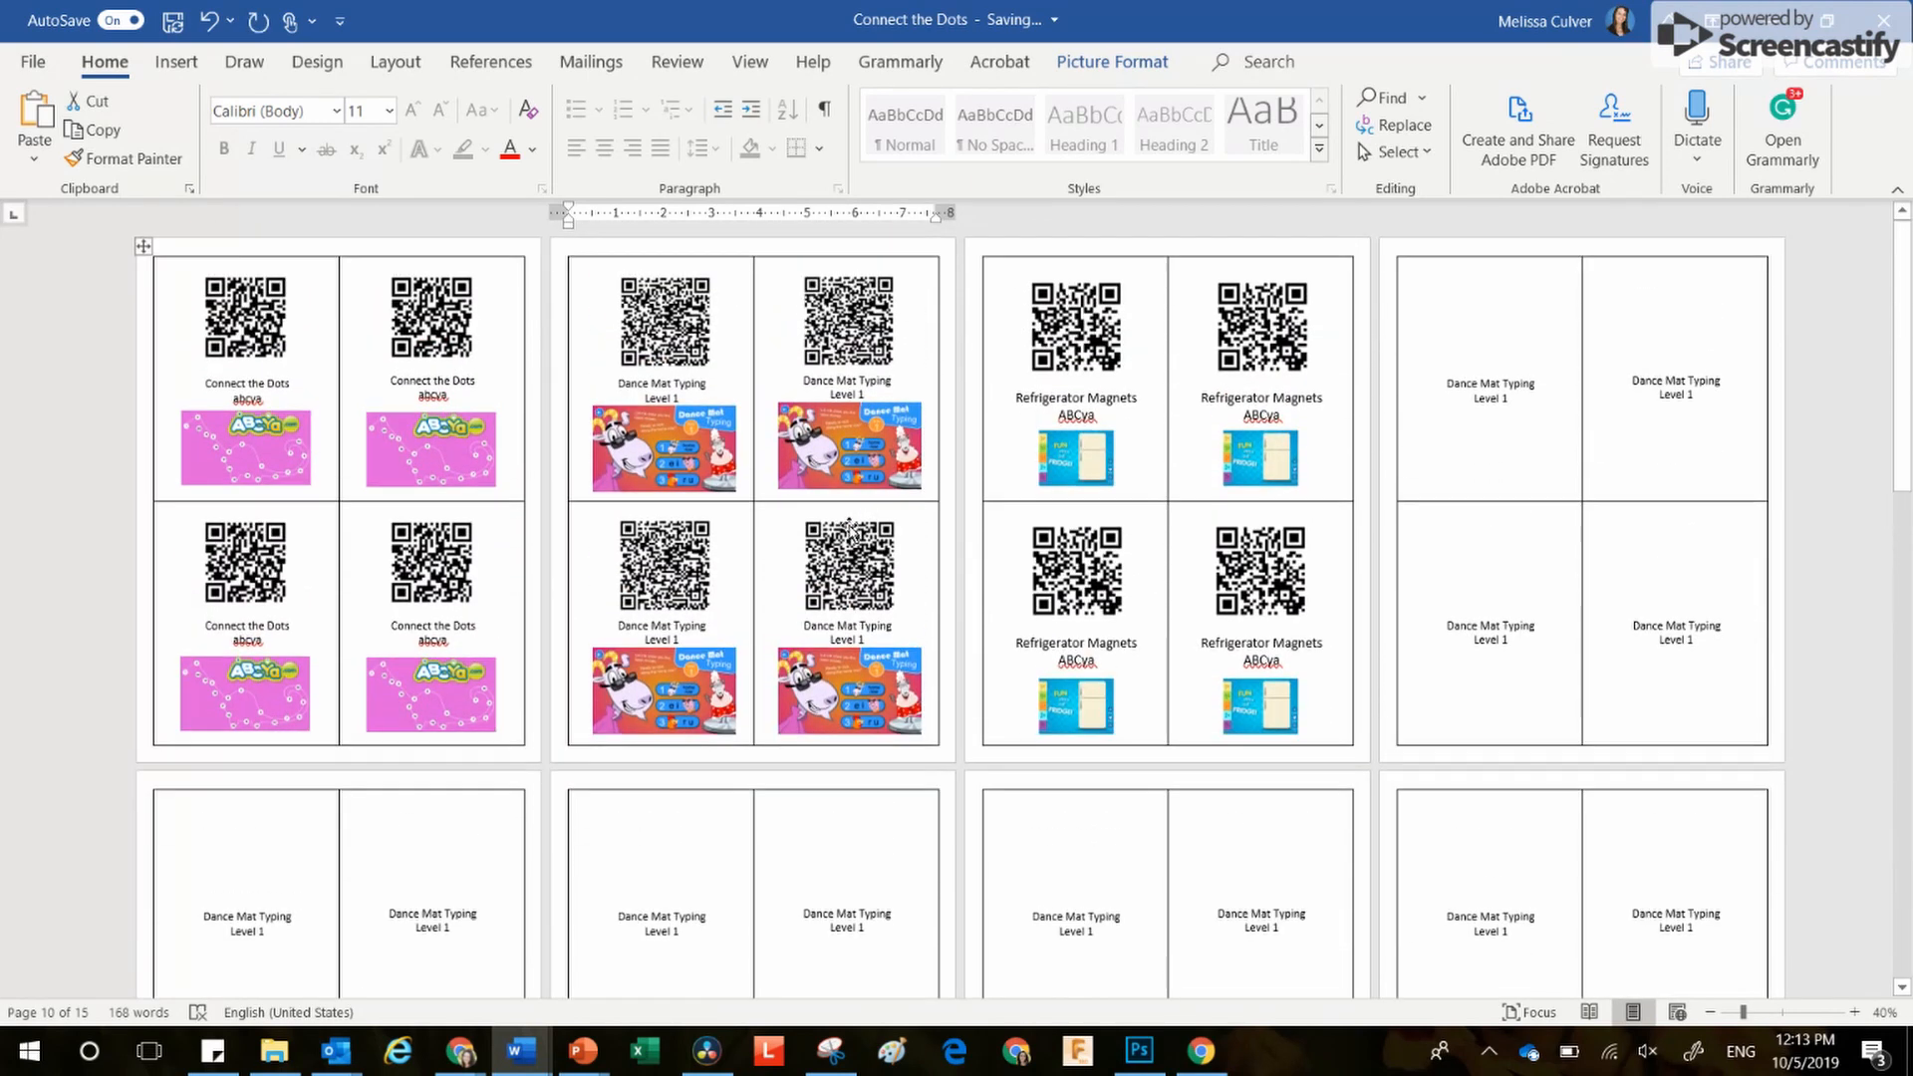
{"action": "left_click", "coordinate": [1460, 291]}
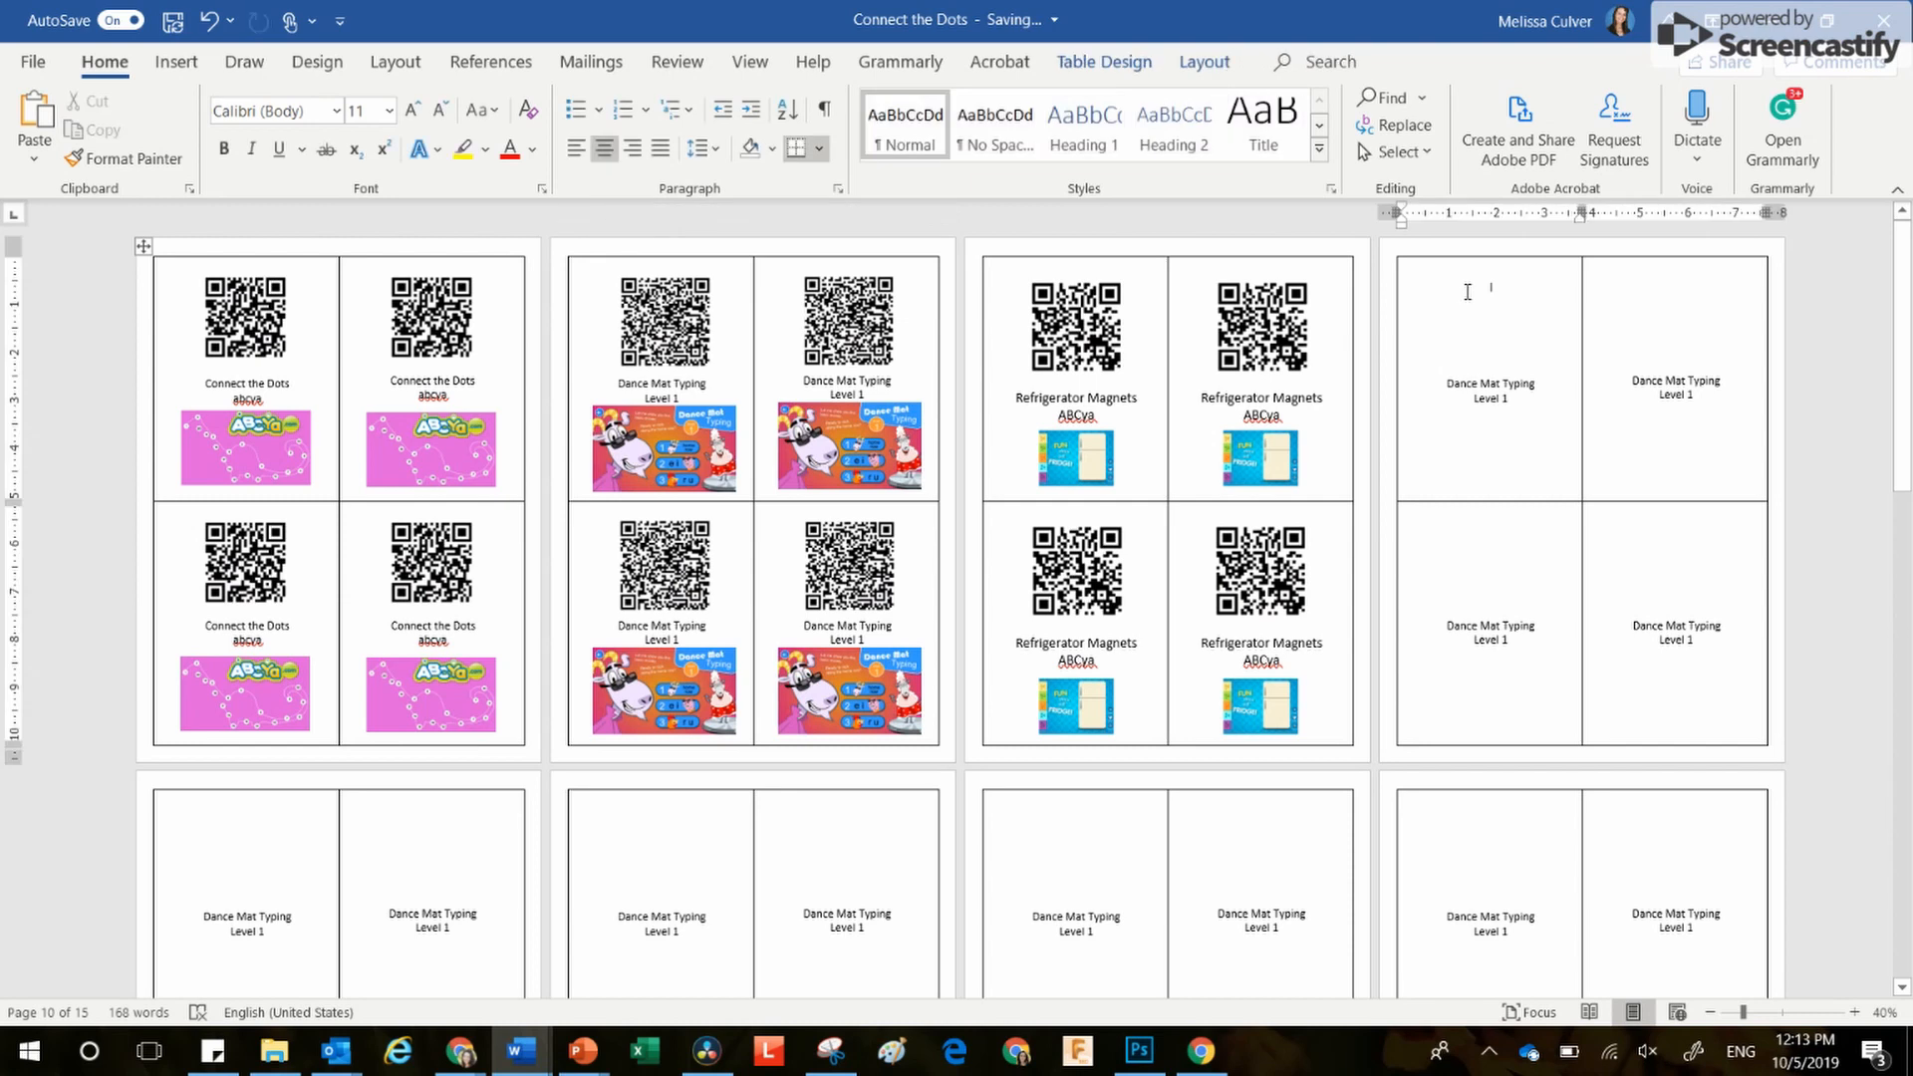
{"action": "key", "text": "ctrl+v"}
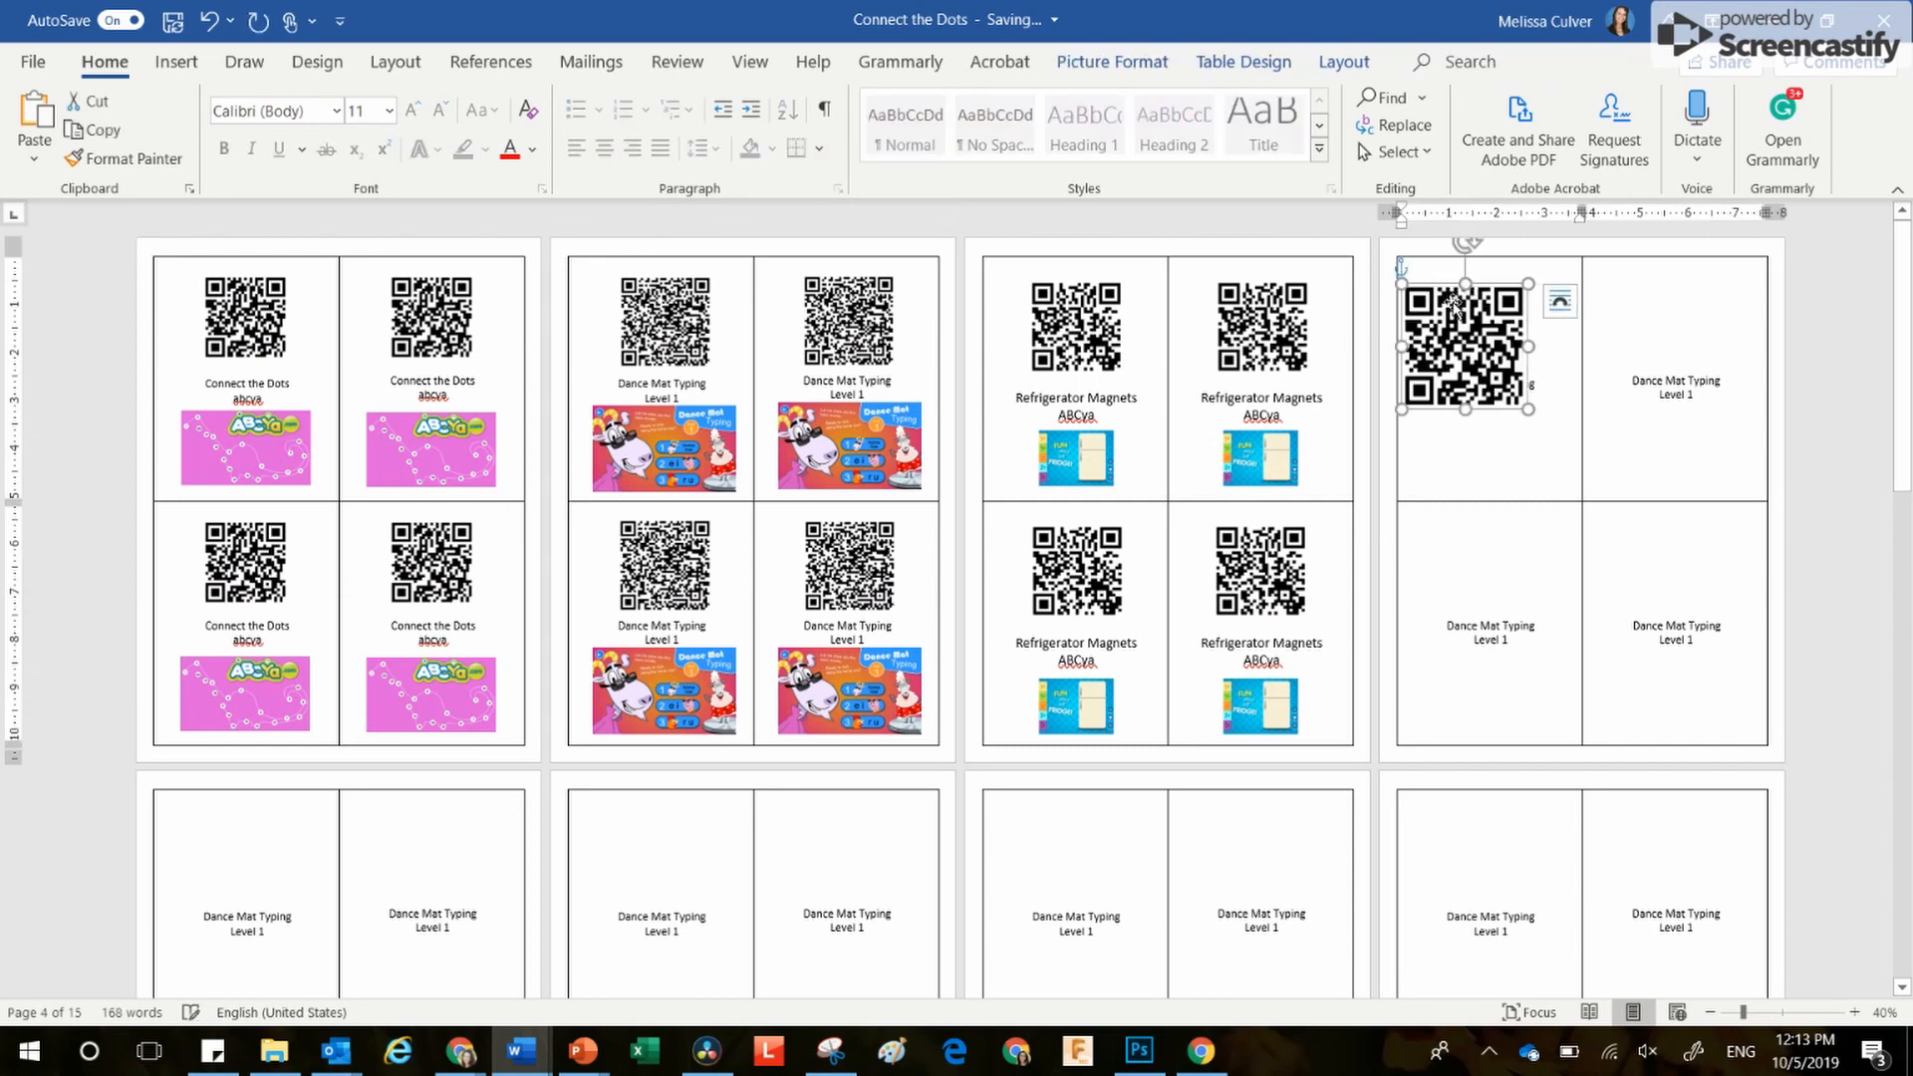
{"action": "left_click_drag", "start_coordinate": [1526, 403], "coordinate": [1493, 331]}
Step: Replace the first card's Dance Mat Typing label with "Connect the Dots" and "ABCya" on two lines
{"action": "scroll", "coordinate": [1541, 482], "scroll_direction": "up", "scroll_amount": 7}
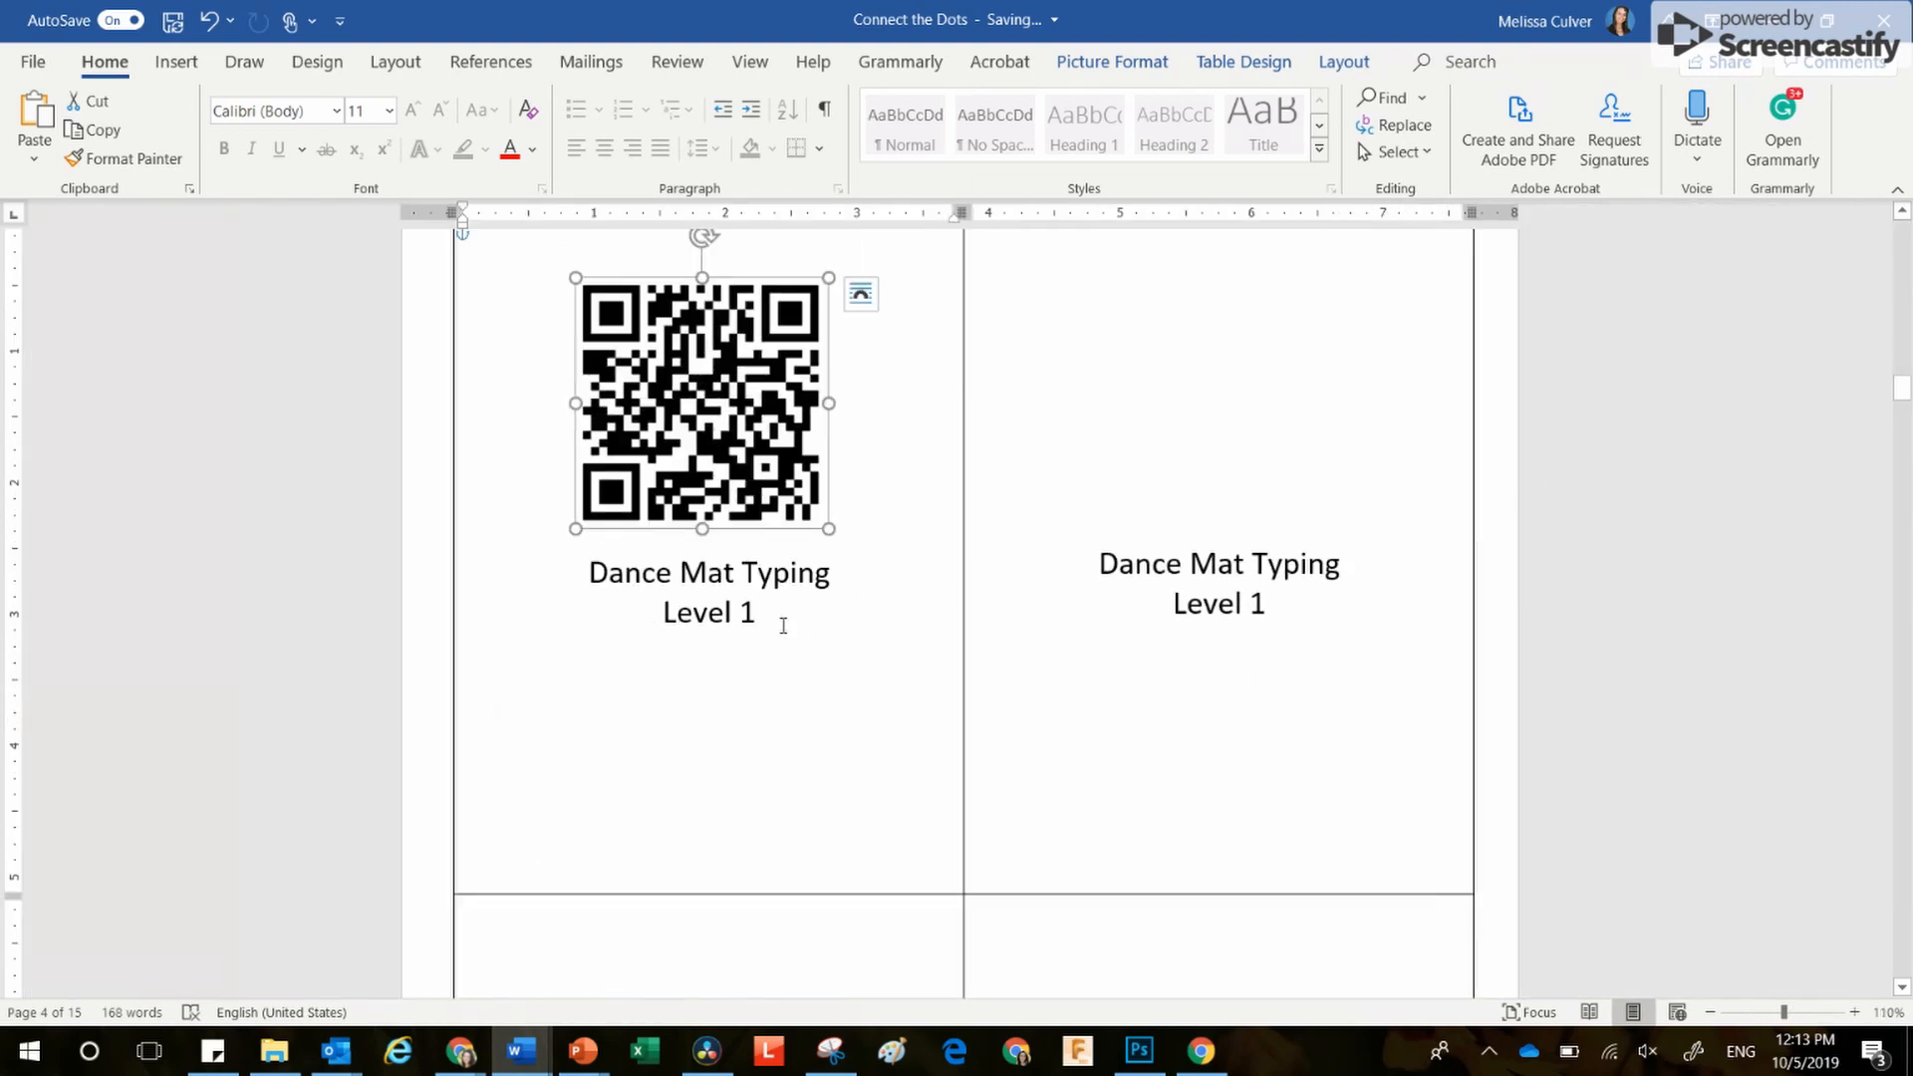
{"action": "left_click", "coordinate": [779, 615]}
{"action": "key", "text": "ctrl+shift+Left"}
{"action": "key", "text": "ctrl+shift+Left"}
{"action": "key", "text": "ctrl+shift+Left"}
{"action": "key", "text": "ctrl+shift+Left"}
{"action": "key", "text": "ctrl+shift+Left"}
{"action": "key", "text": "ctrl+shift+Left"}
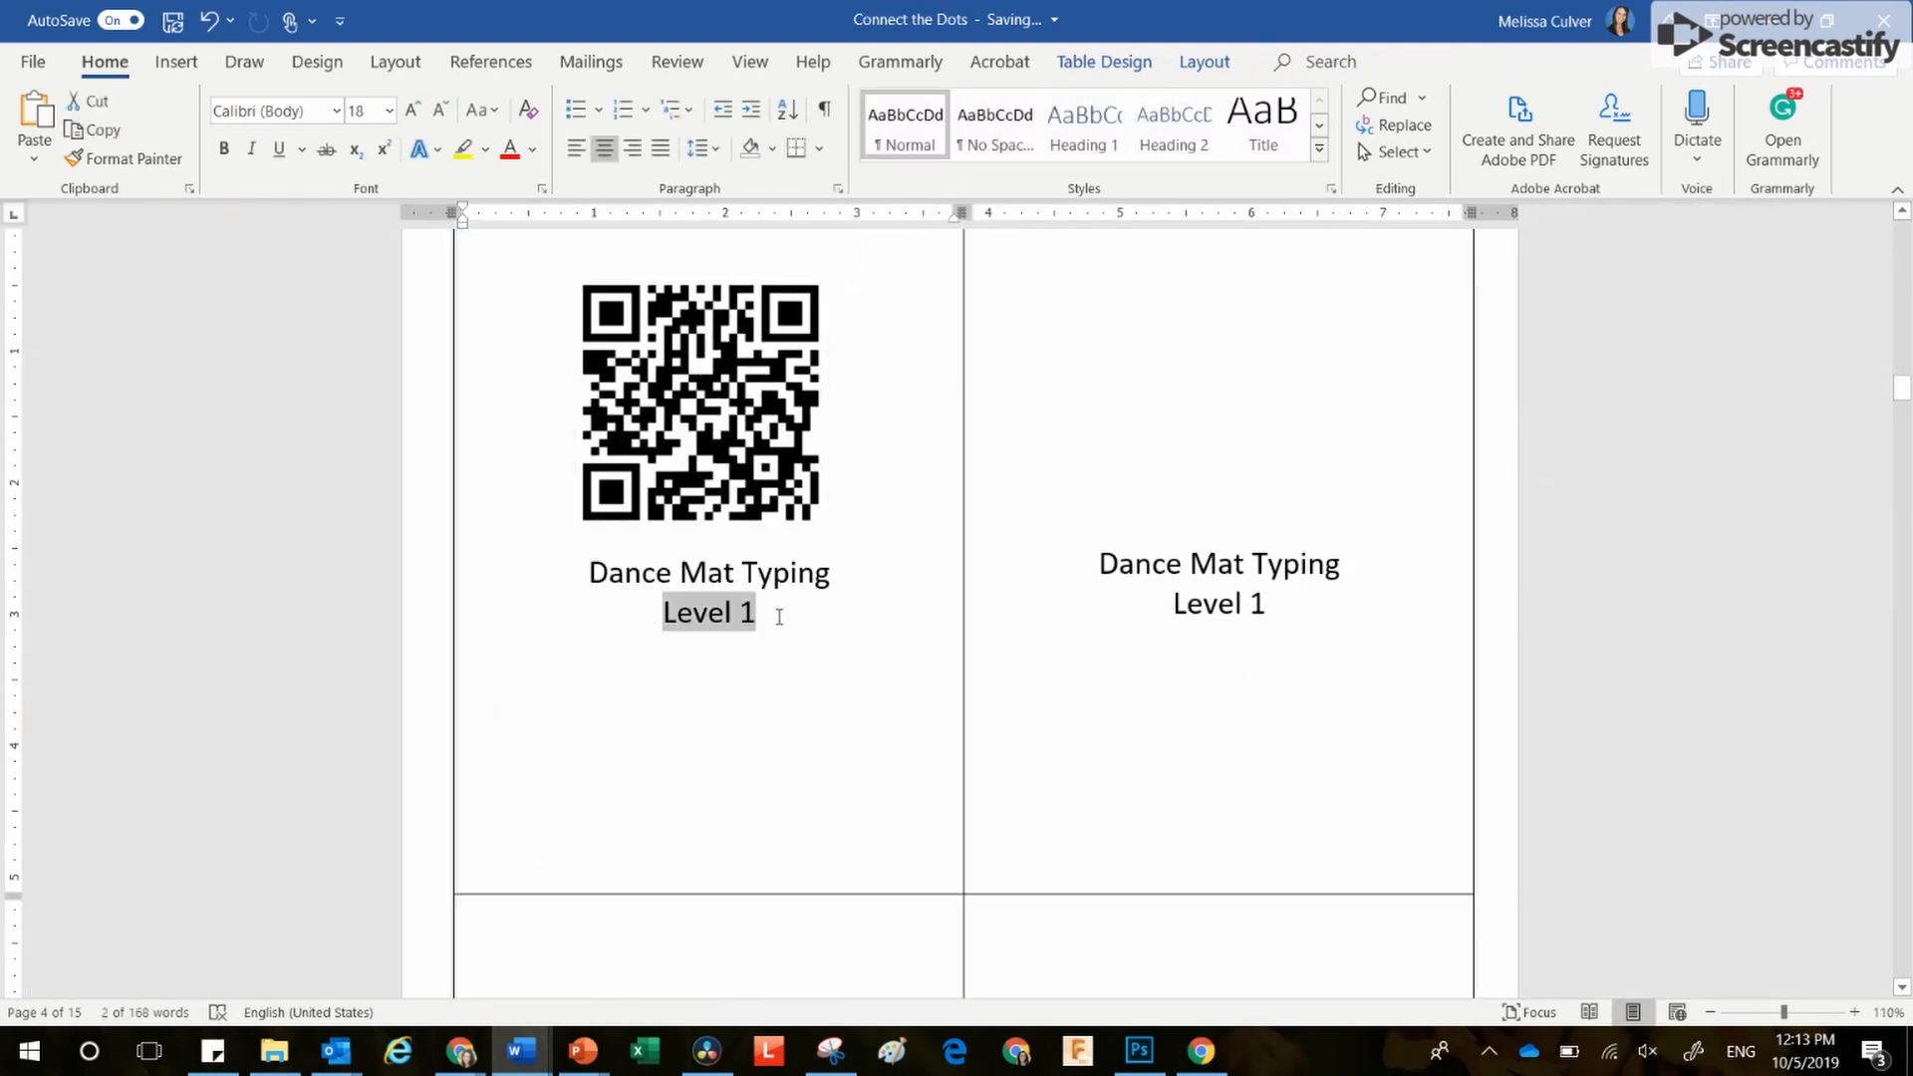
{"action": "type", "text": "Connect"}
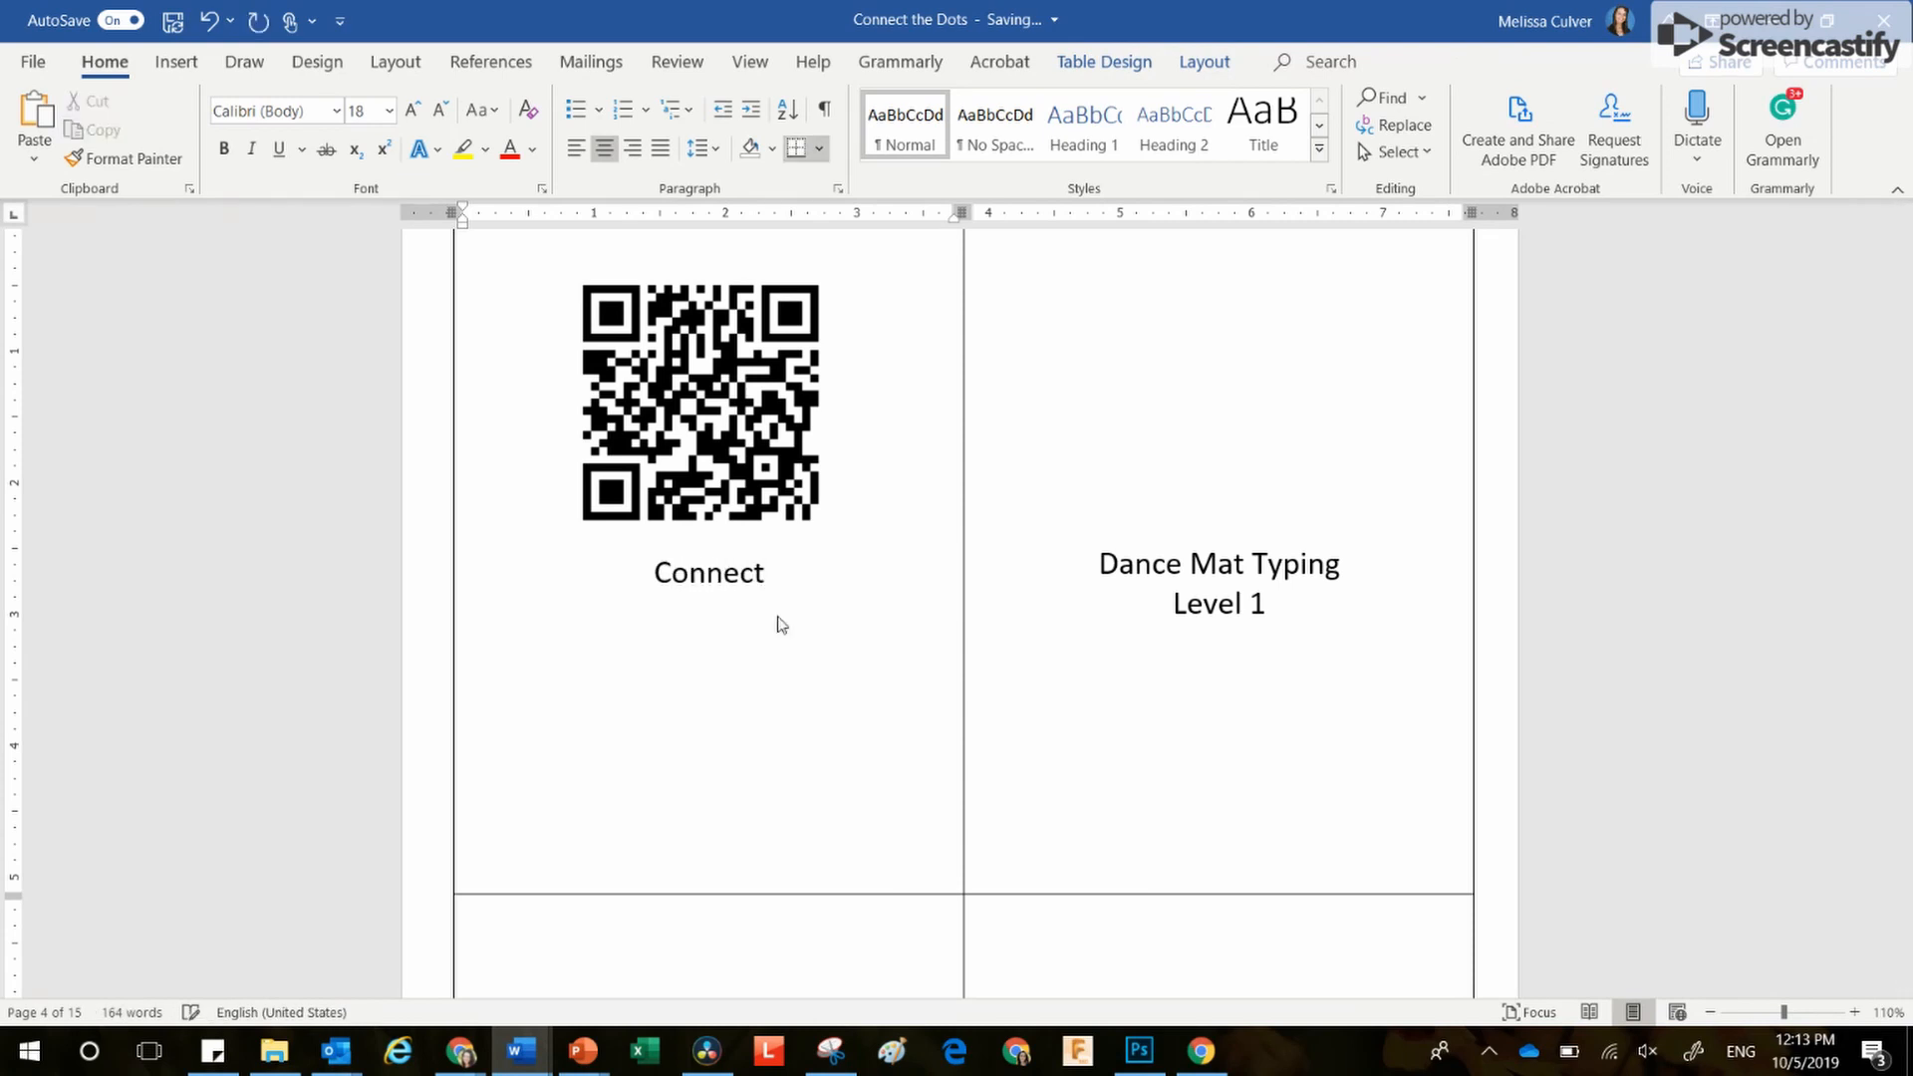
{"action": "type", "text": " the Dots"}
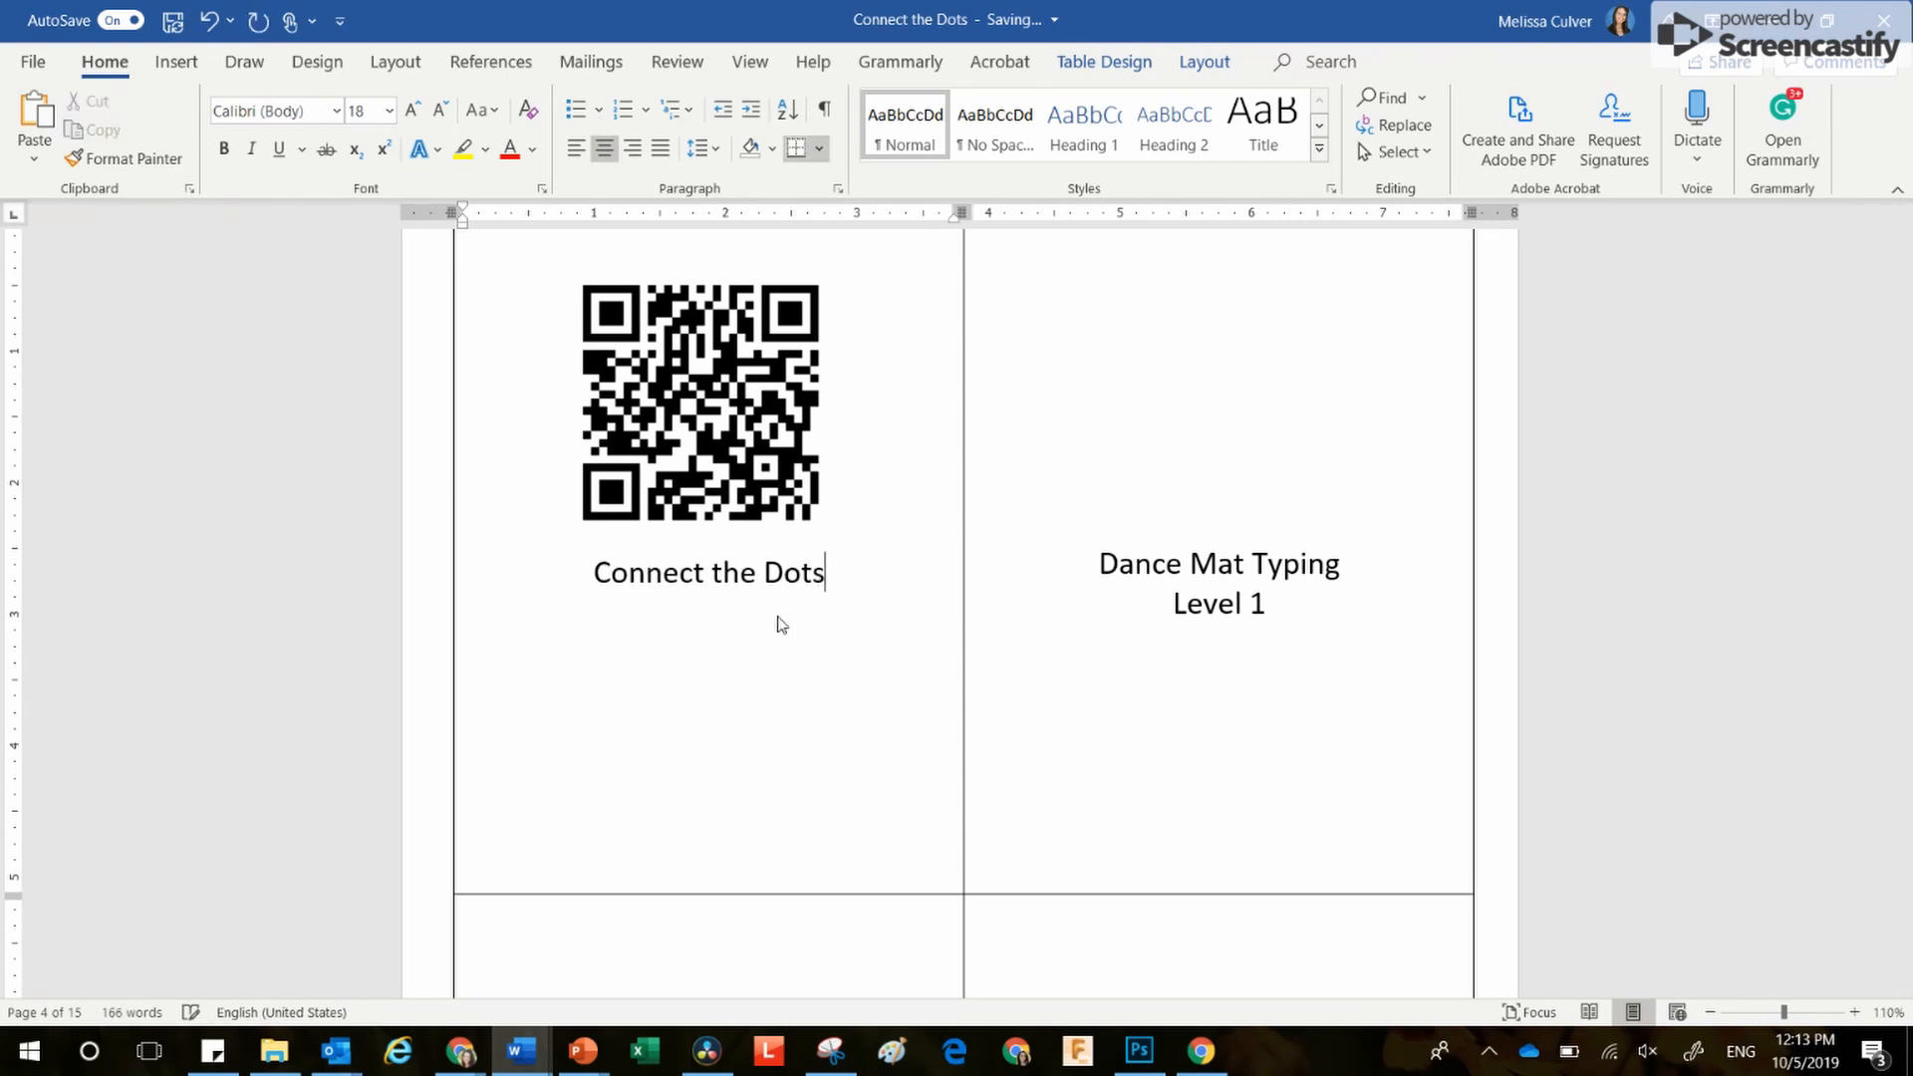
{"action": "key", "text": "Return"}
{"action": "type", "text": "ABCya"}
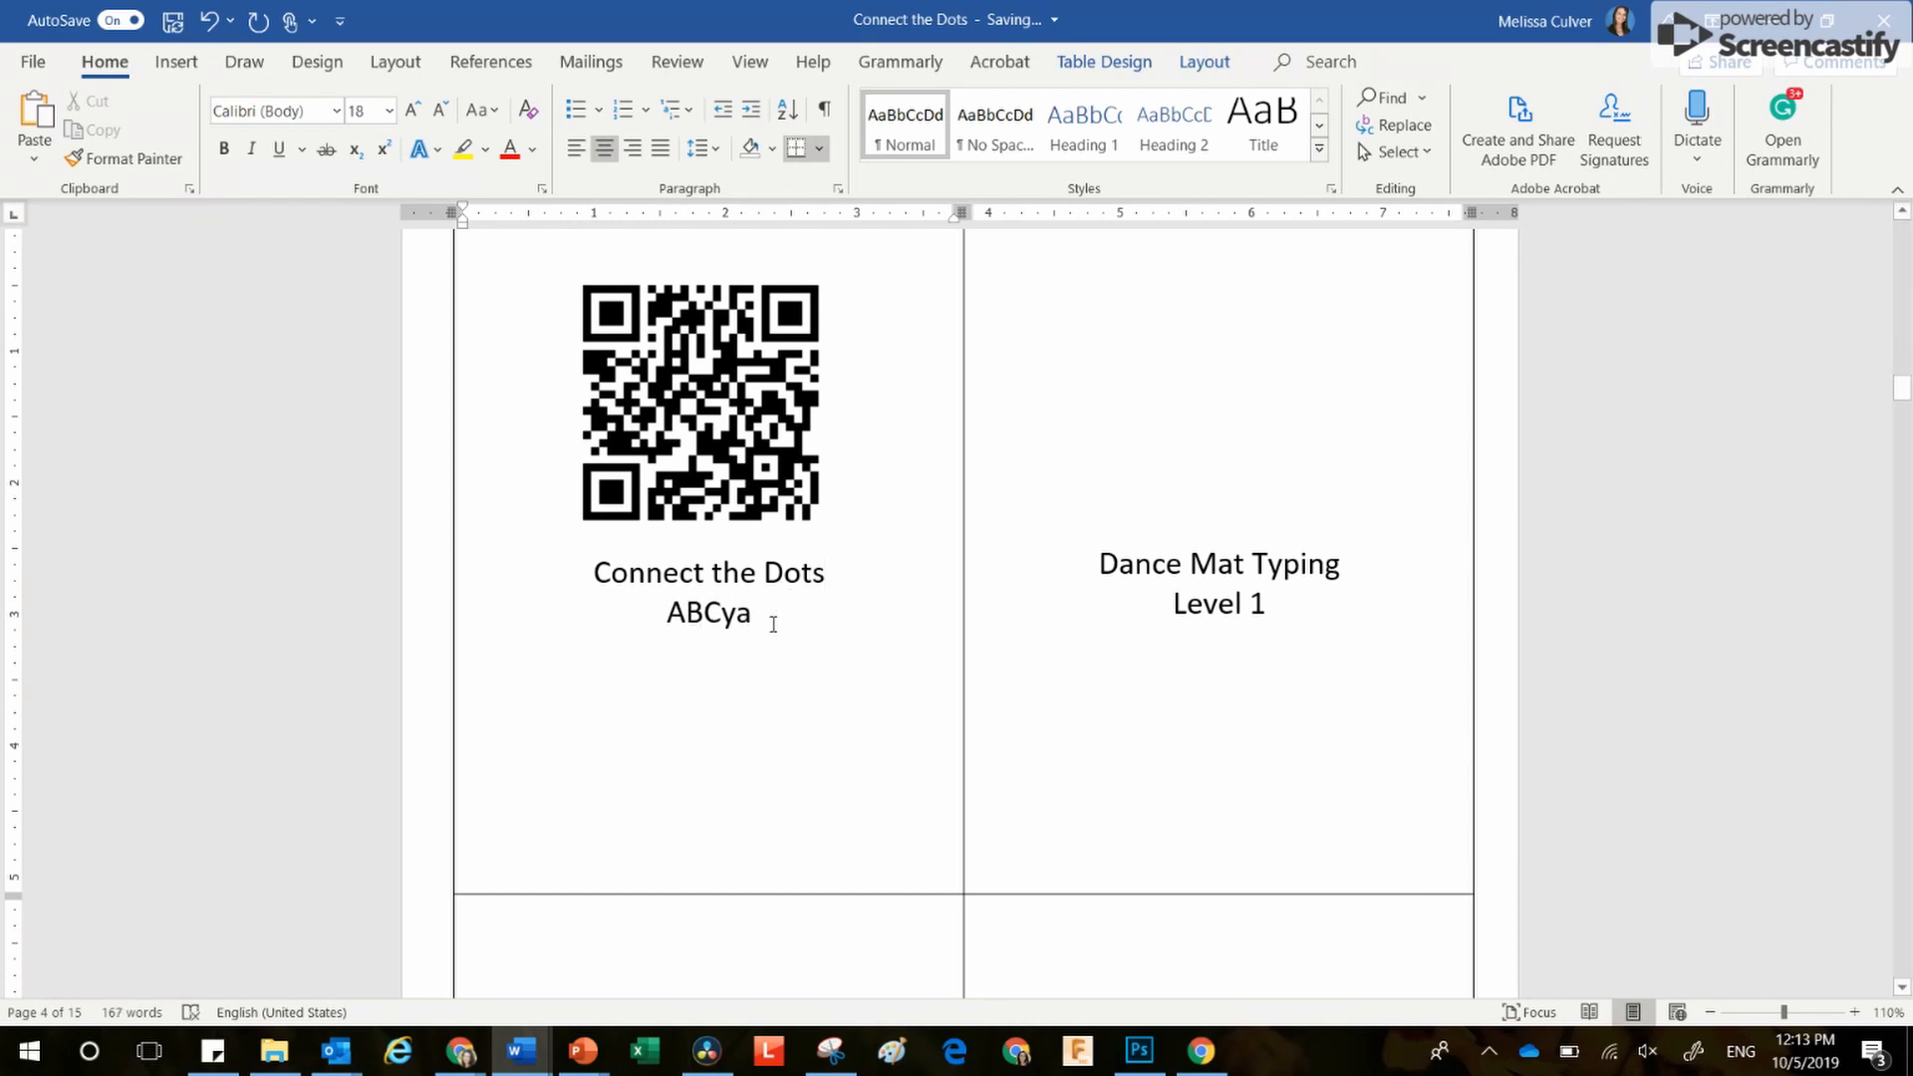
Step: Paste the QR code into the other three cards on page 4 and center each one above its label
{"action": "left_click", "coordinate": [708, 431]}
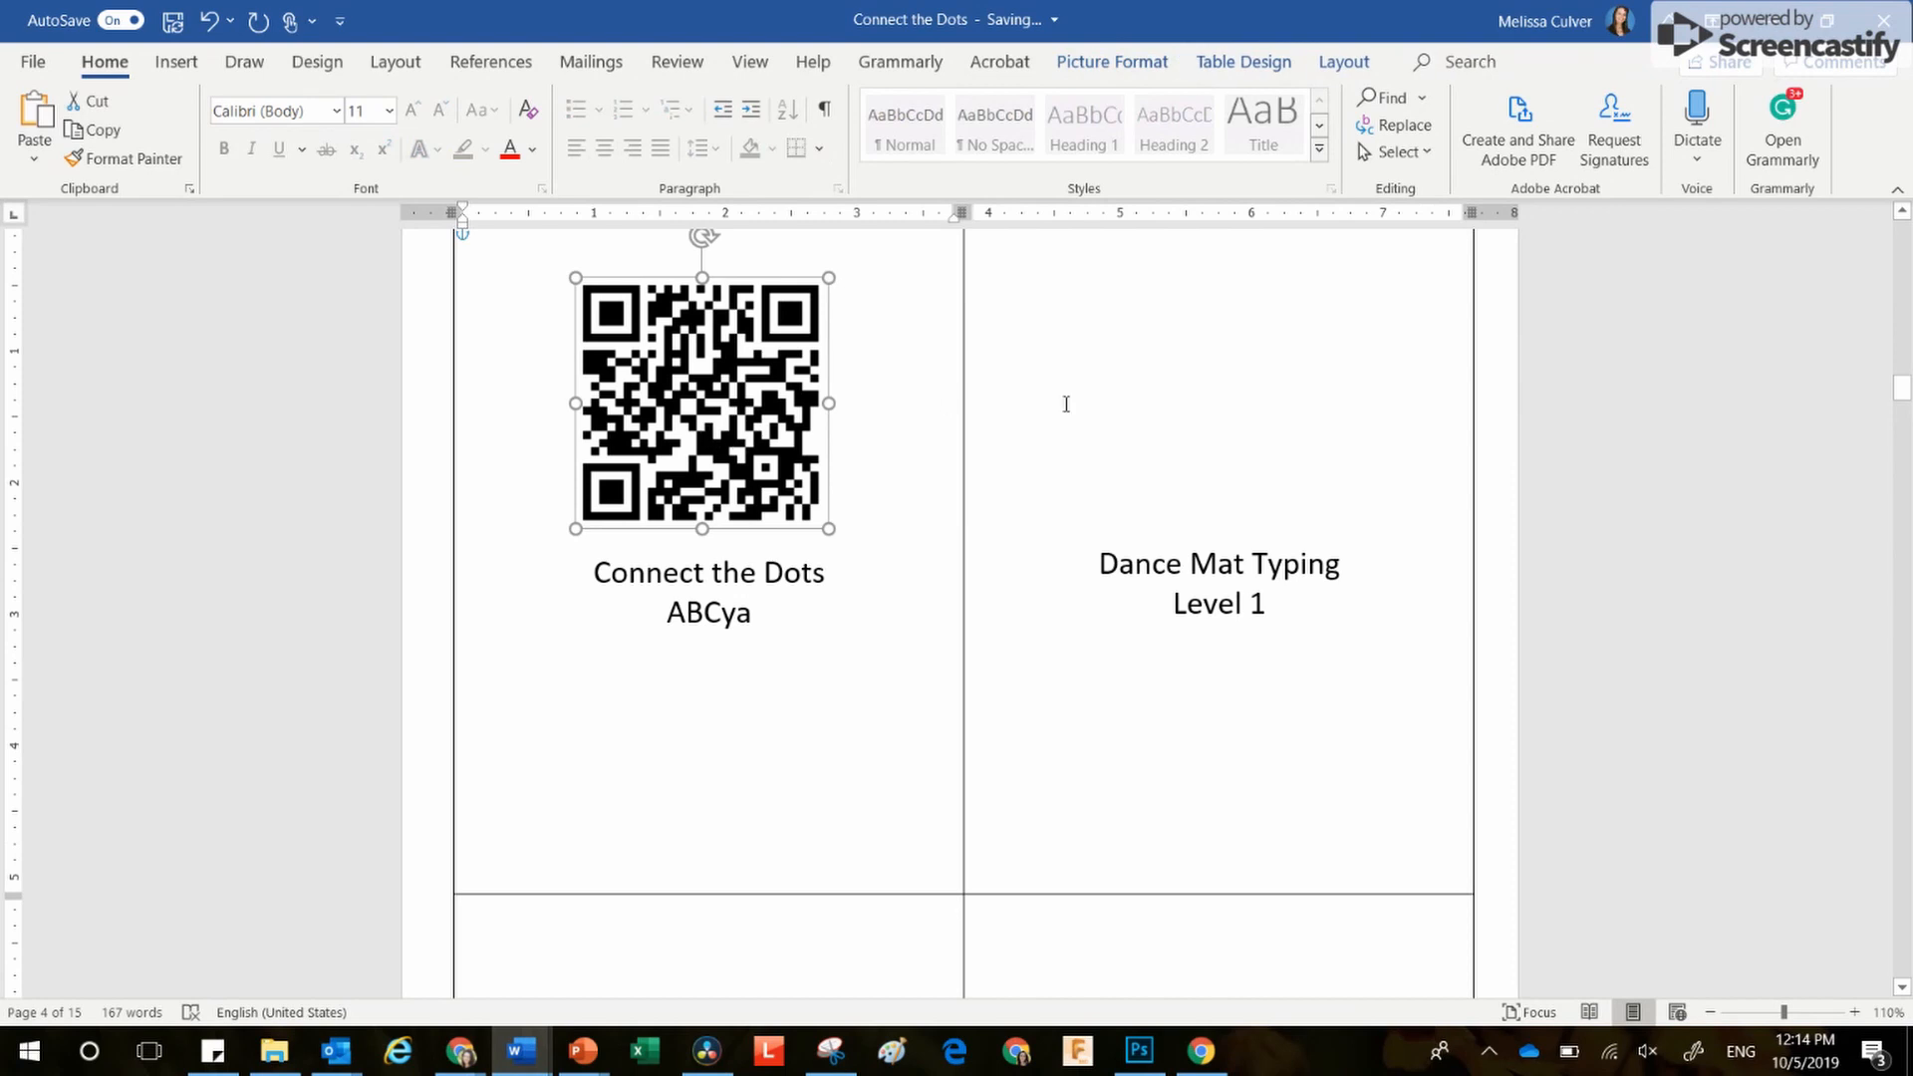
{"action": "left_click", "coordinate": [1175, 392]}
{"action": "key", "text": "ctrl+v"}
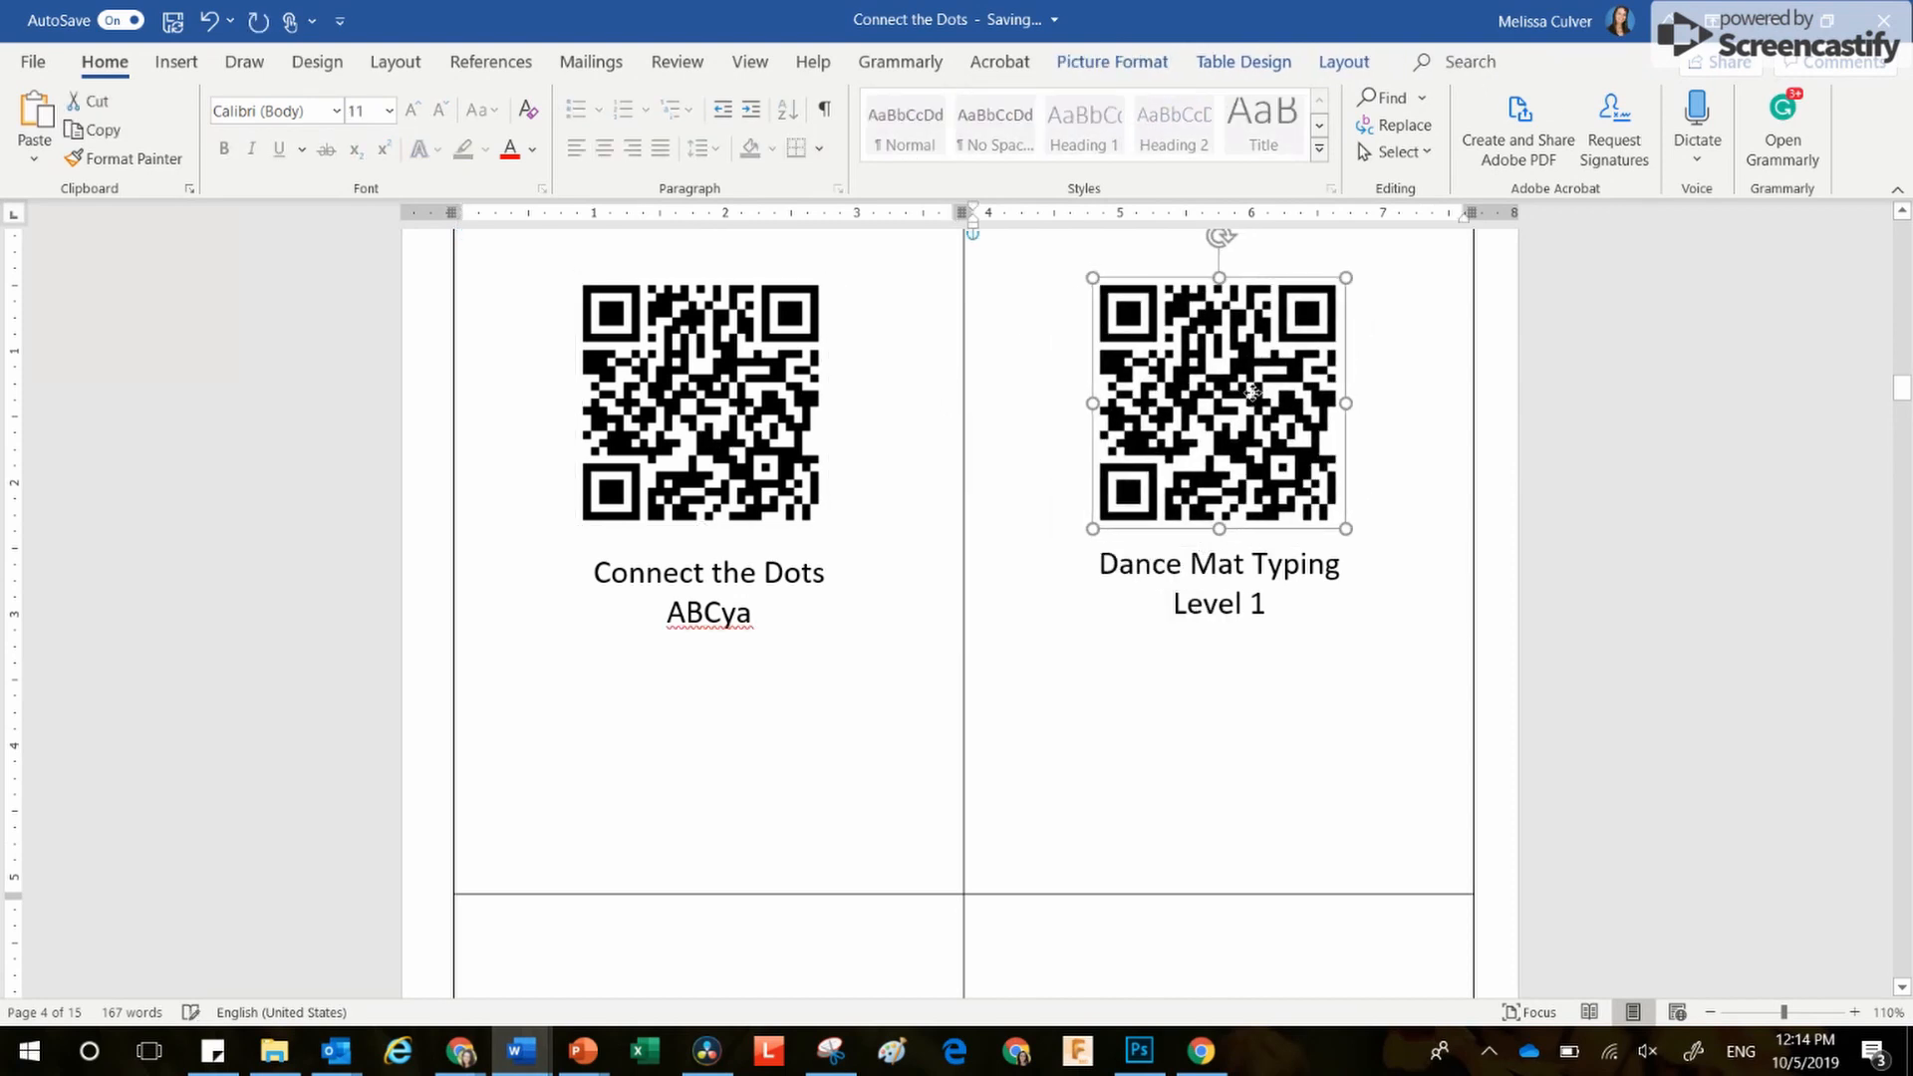
{"action": "scroll", "coordinate": [1255, 393], "scroll_direction": "down", "scroll_amount": 1, "text": "ctrl"}
{"action": "scroll", "coordinate": [1053, 579], "scroll_direction": "down", "scroll_amount": 2}
{"action": "left_click", "coordinate": [850, 734]}
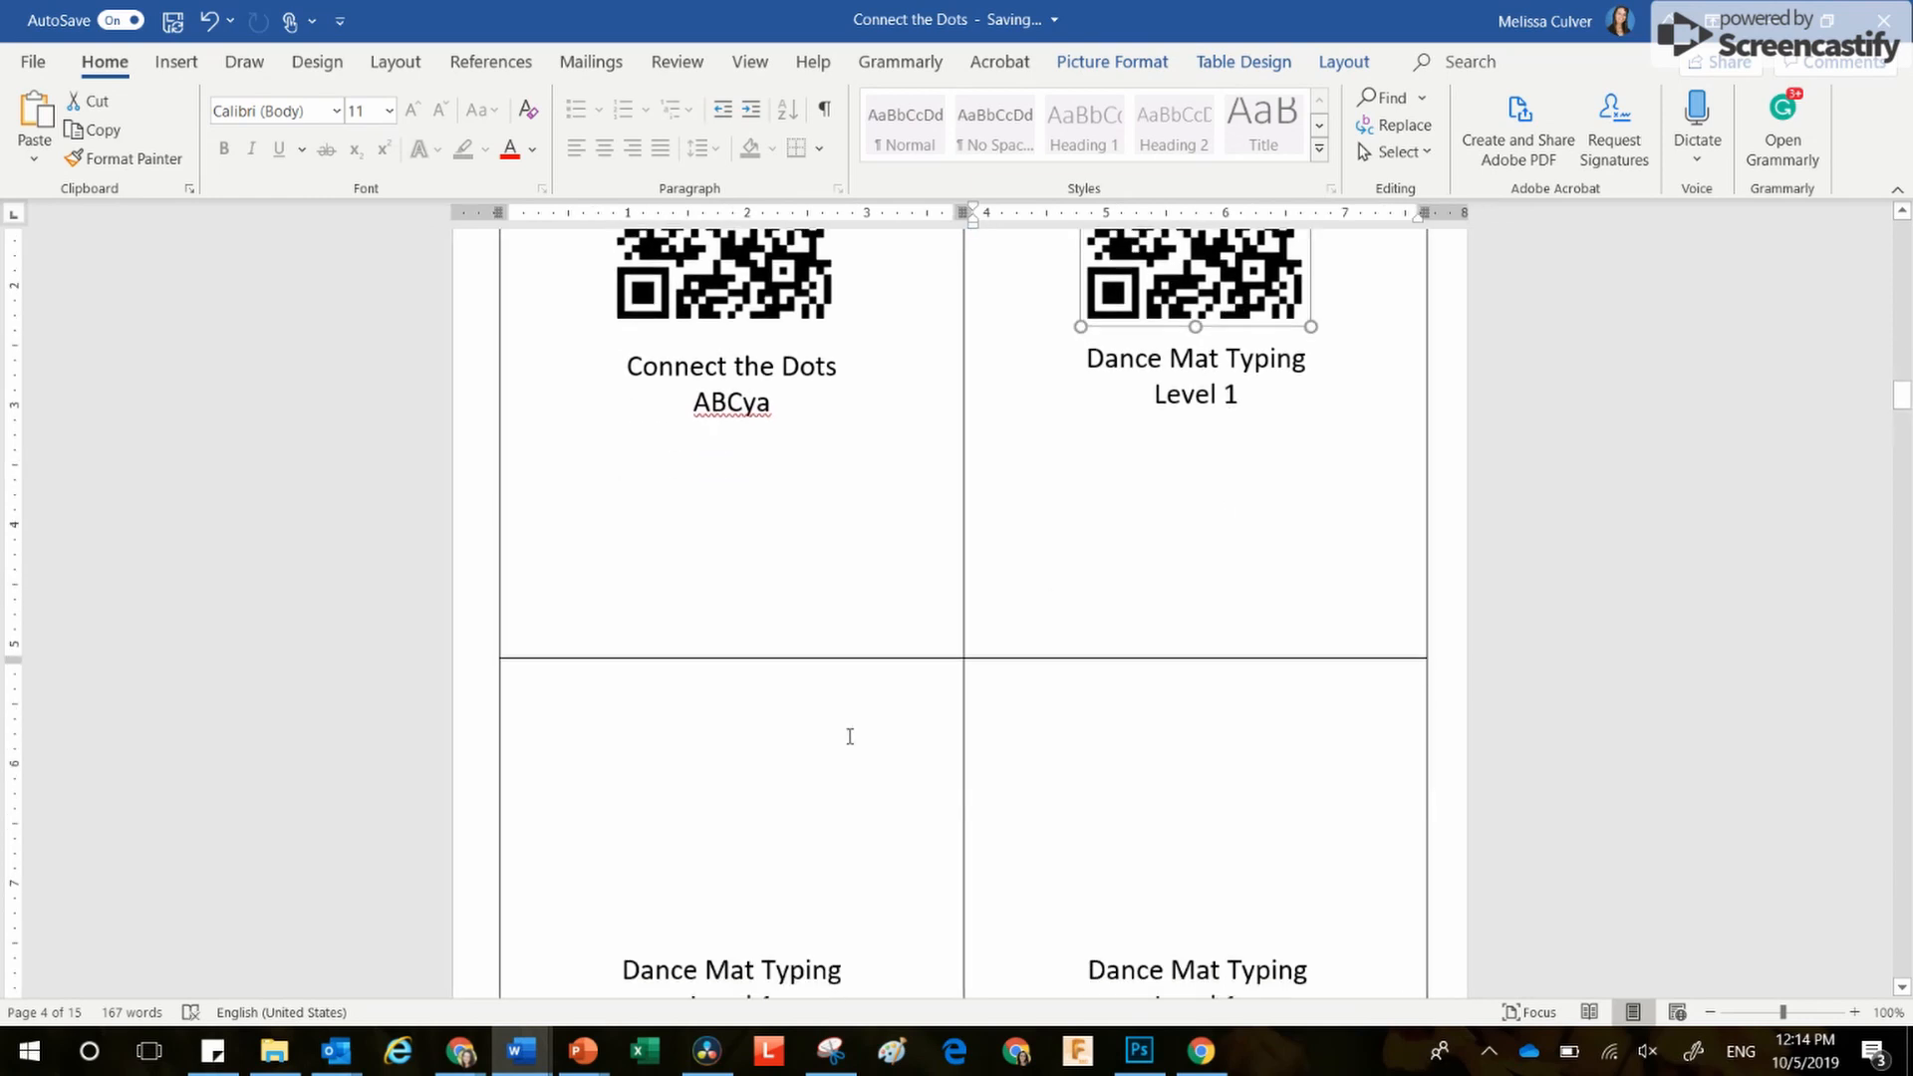
{"action": "key", "text": "ctrl+v"}
{"action": "left_click_drag", "start_coordinate": [641, 812], "coordinate": [750, 785]}
{"action": "left_click", "coordinate": [1141, 715]}
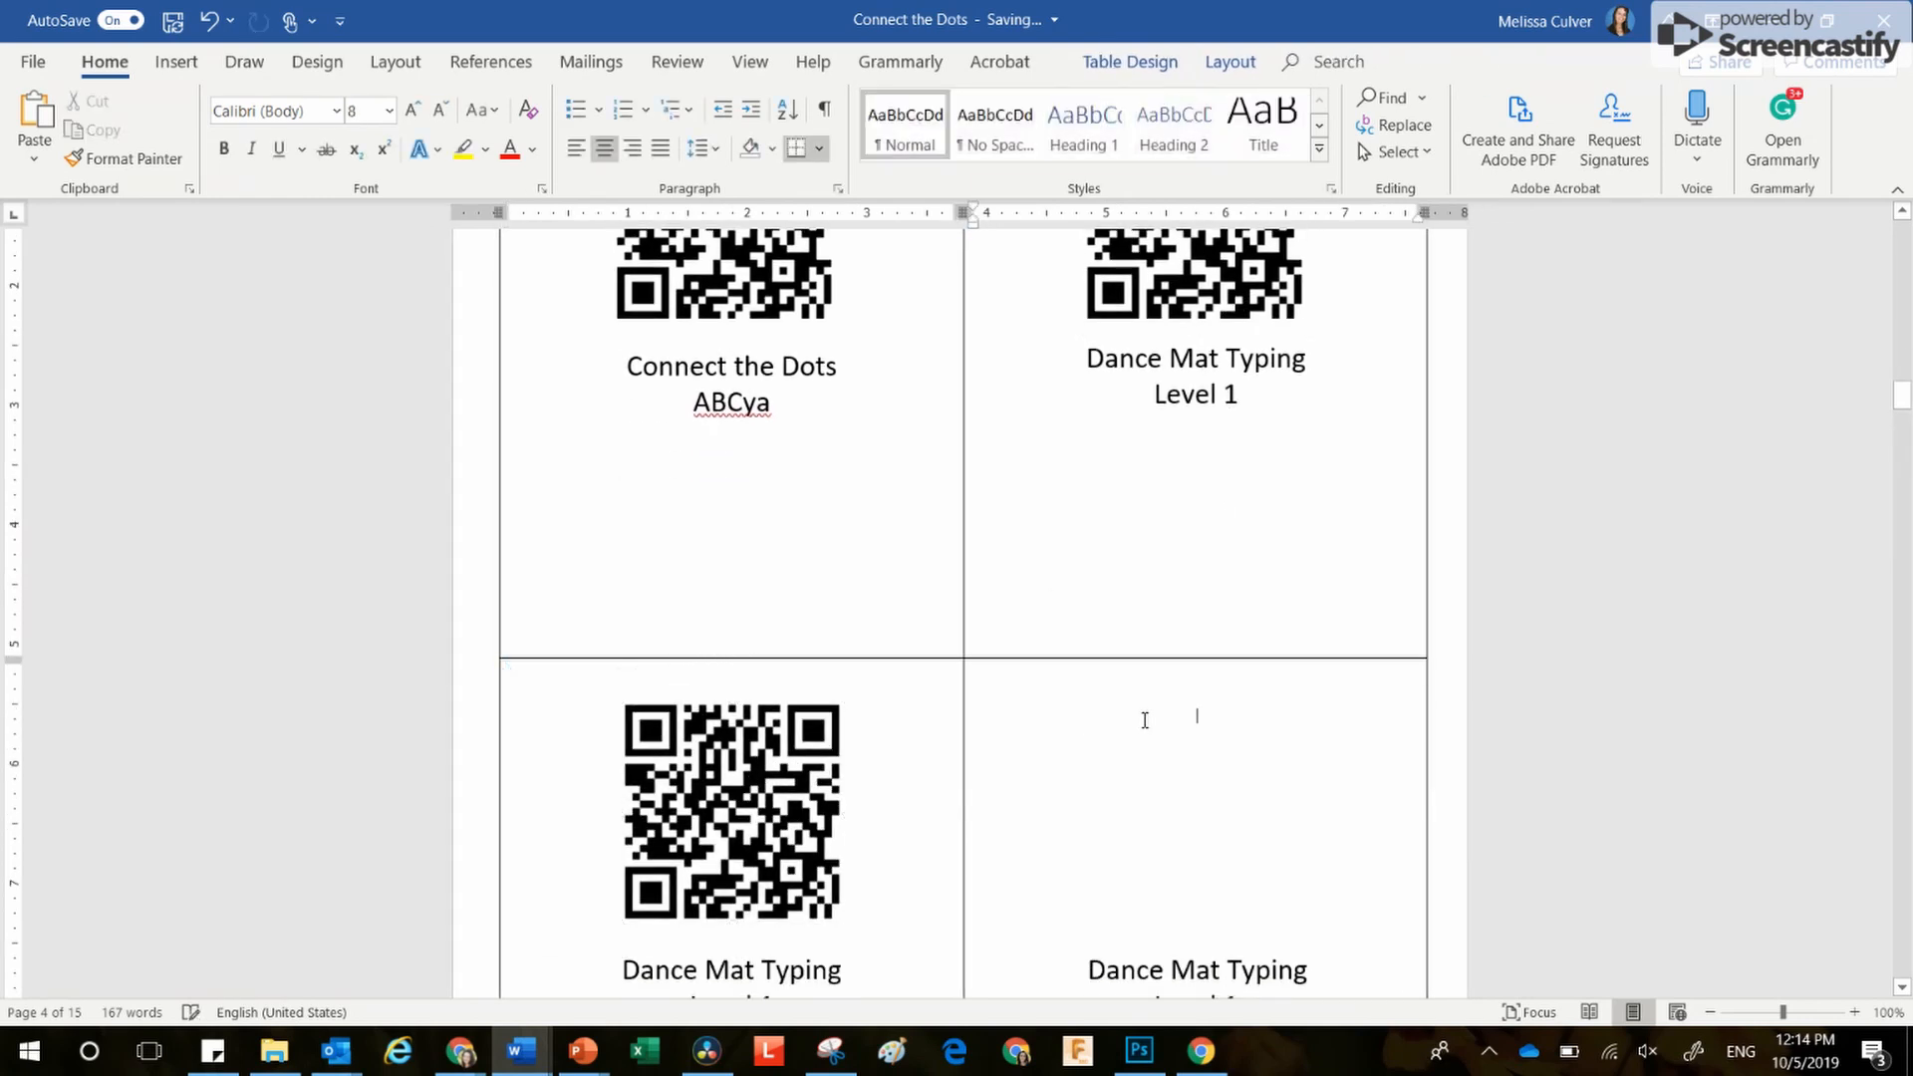
{"action": "key", "text": "ctrl+v"}
{"action": "left_click_drag", "start_coordinate": [1064, 815], "coordinate": [1179, 812]}
Step: Copy the "Connect the Dots ABCya" label over the Dance Mat Typing labels of the other three cards on page 4
{"action": "scroll", "coordinate": [817, 618], "scroll_direction": "up", "scroll_amount": 3}
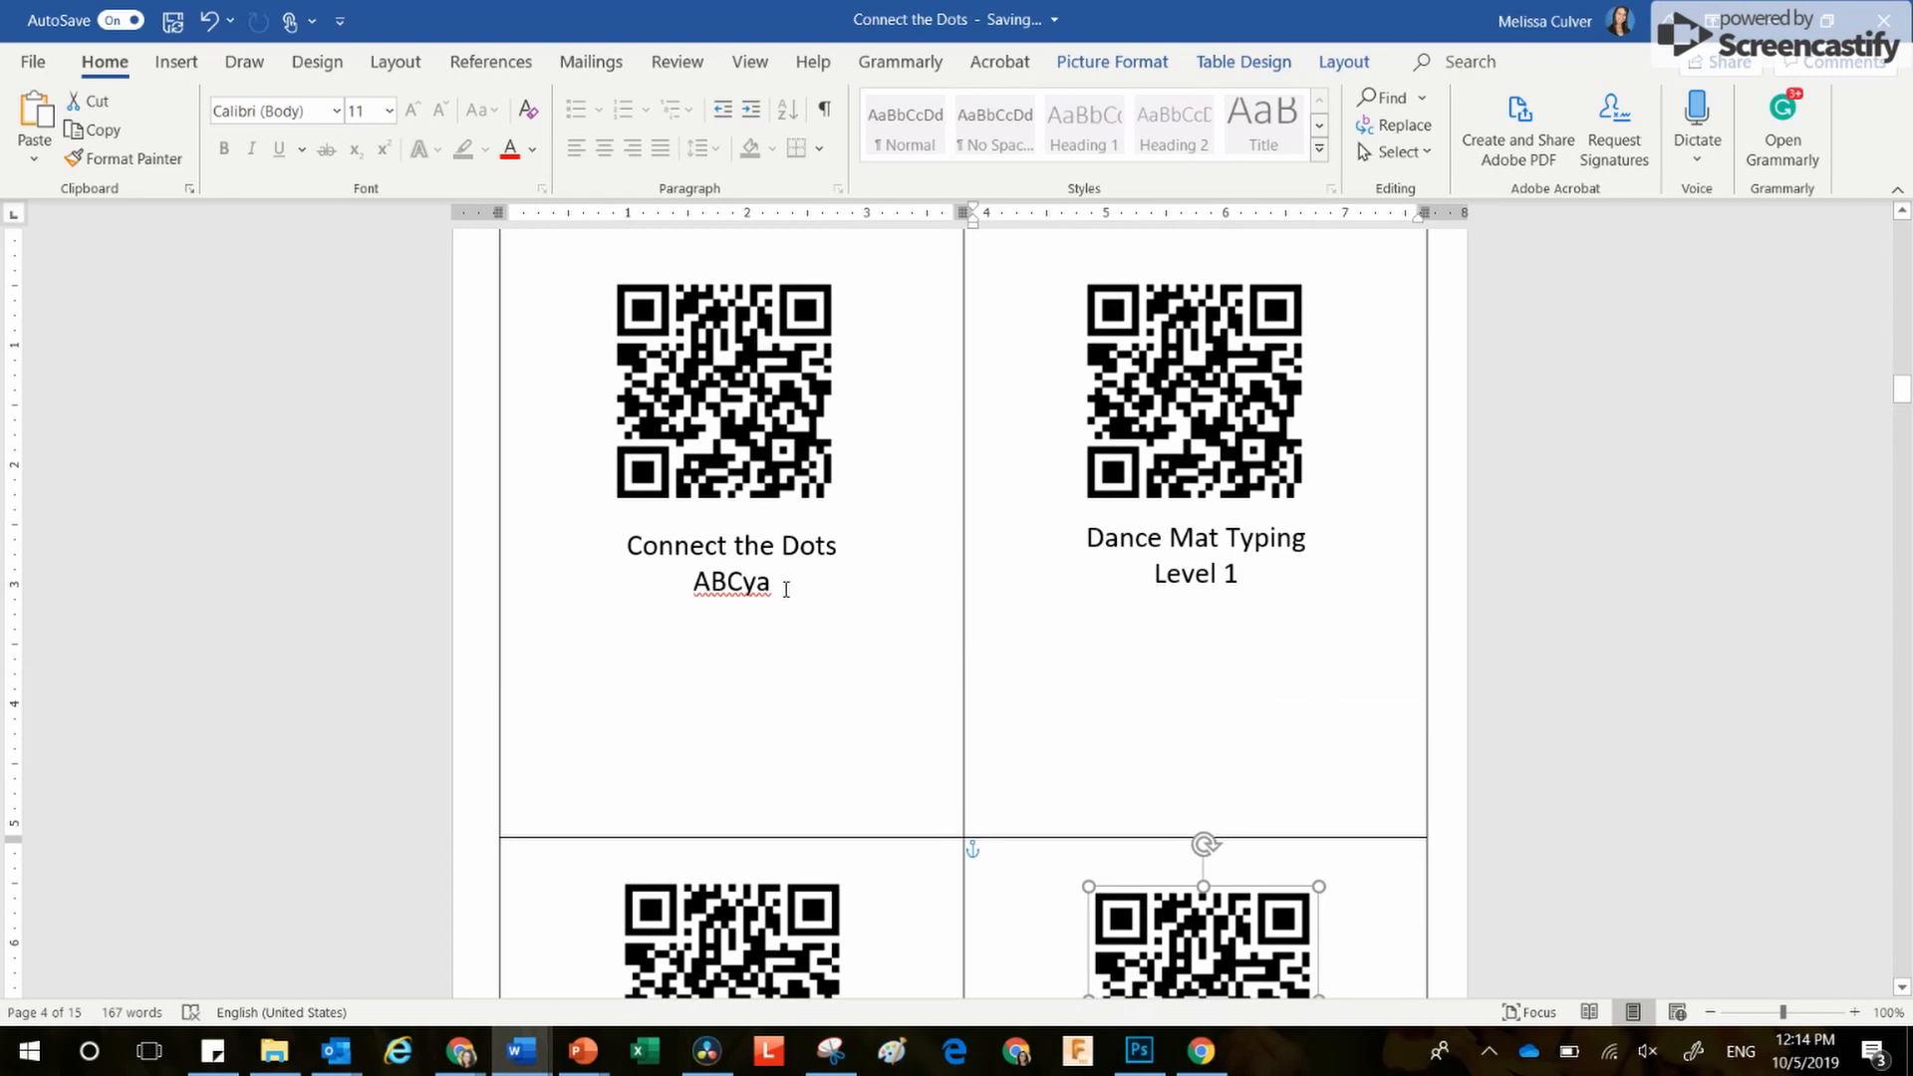
{"action": "left_click_drag", "start_coordinate": [787, 586], "coordinate": [632, 545]}
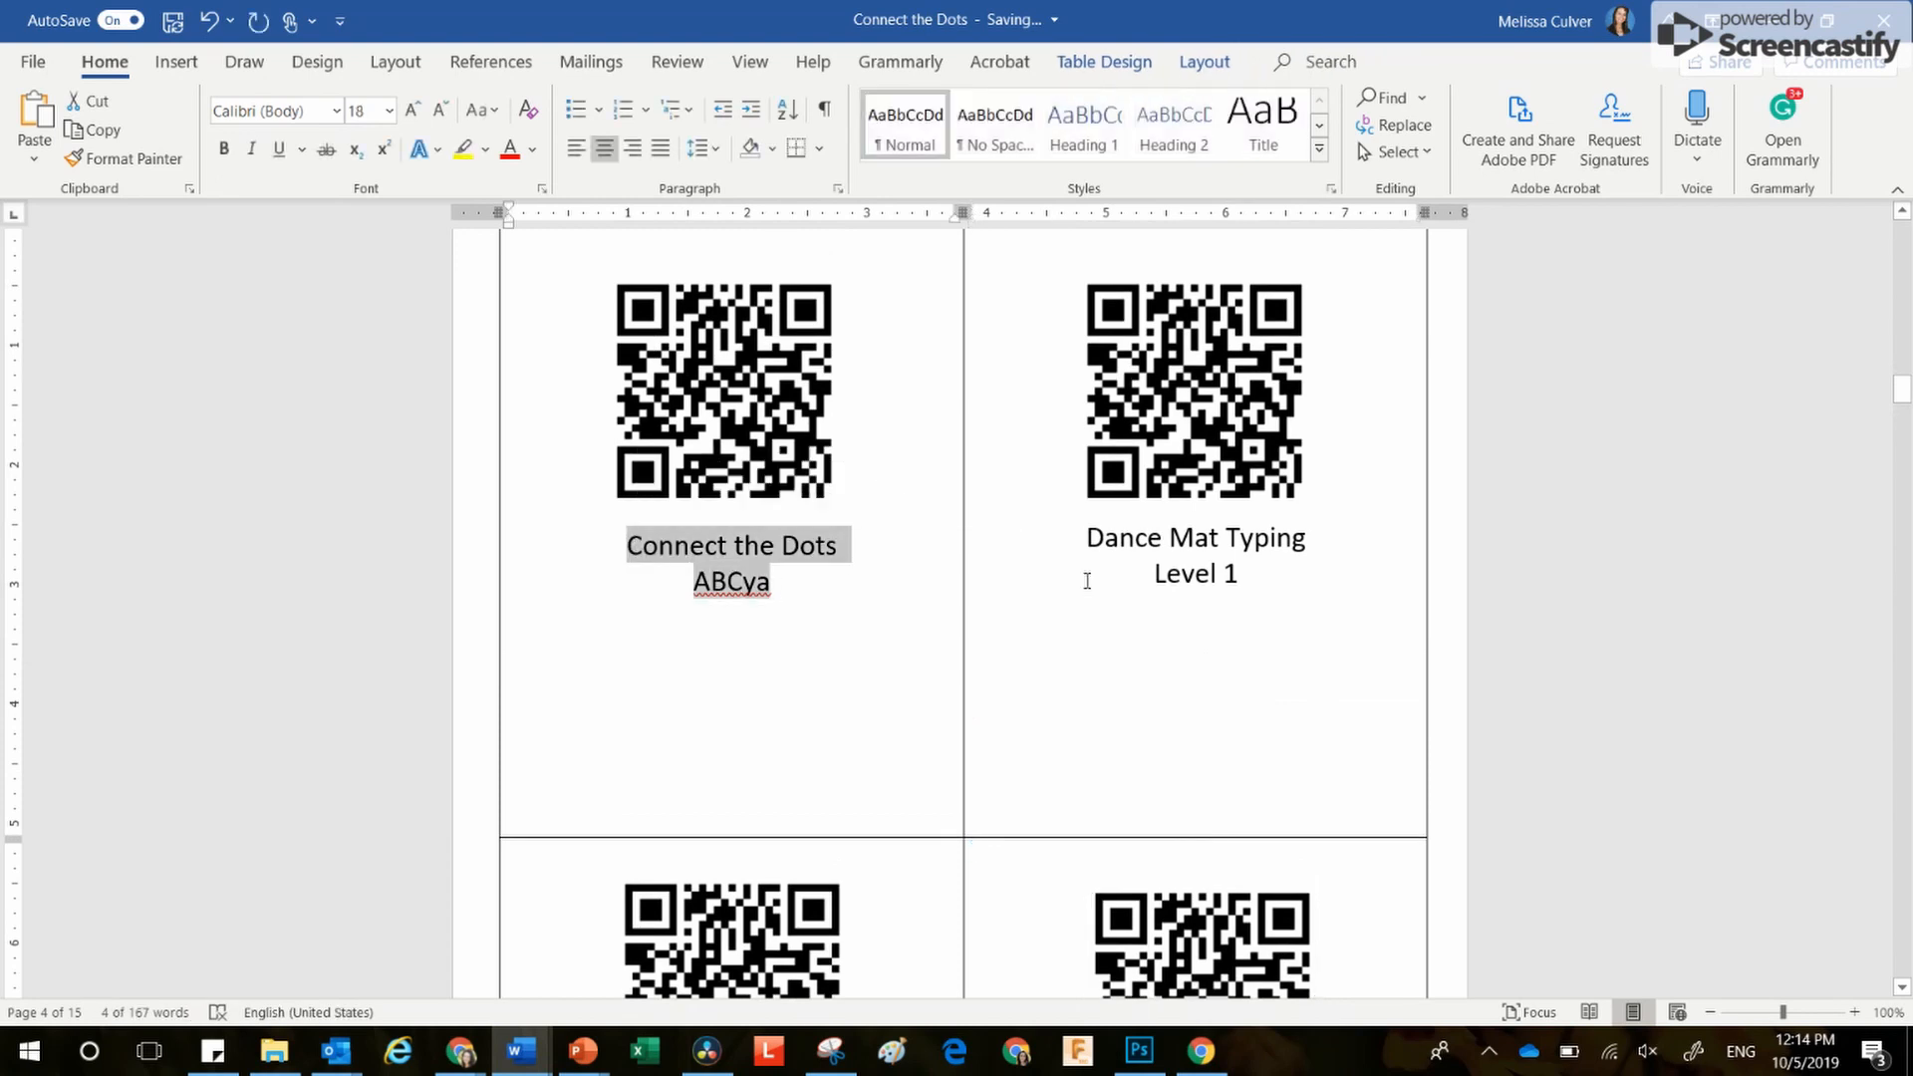
{"action": "key", "text": "ctrl+c"}
{"action": "left_click_drag", "start_coordinate": [1272, 582], "coordinate": [1091, 543]}
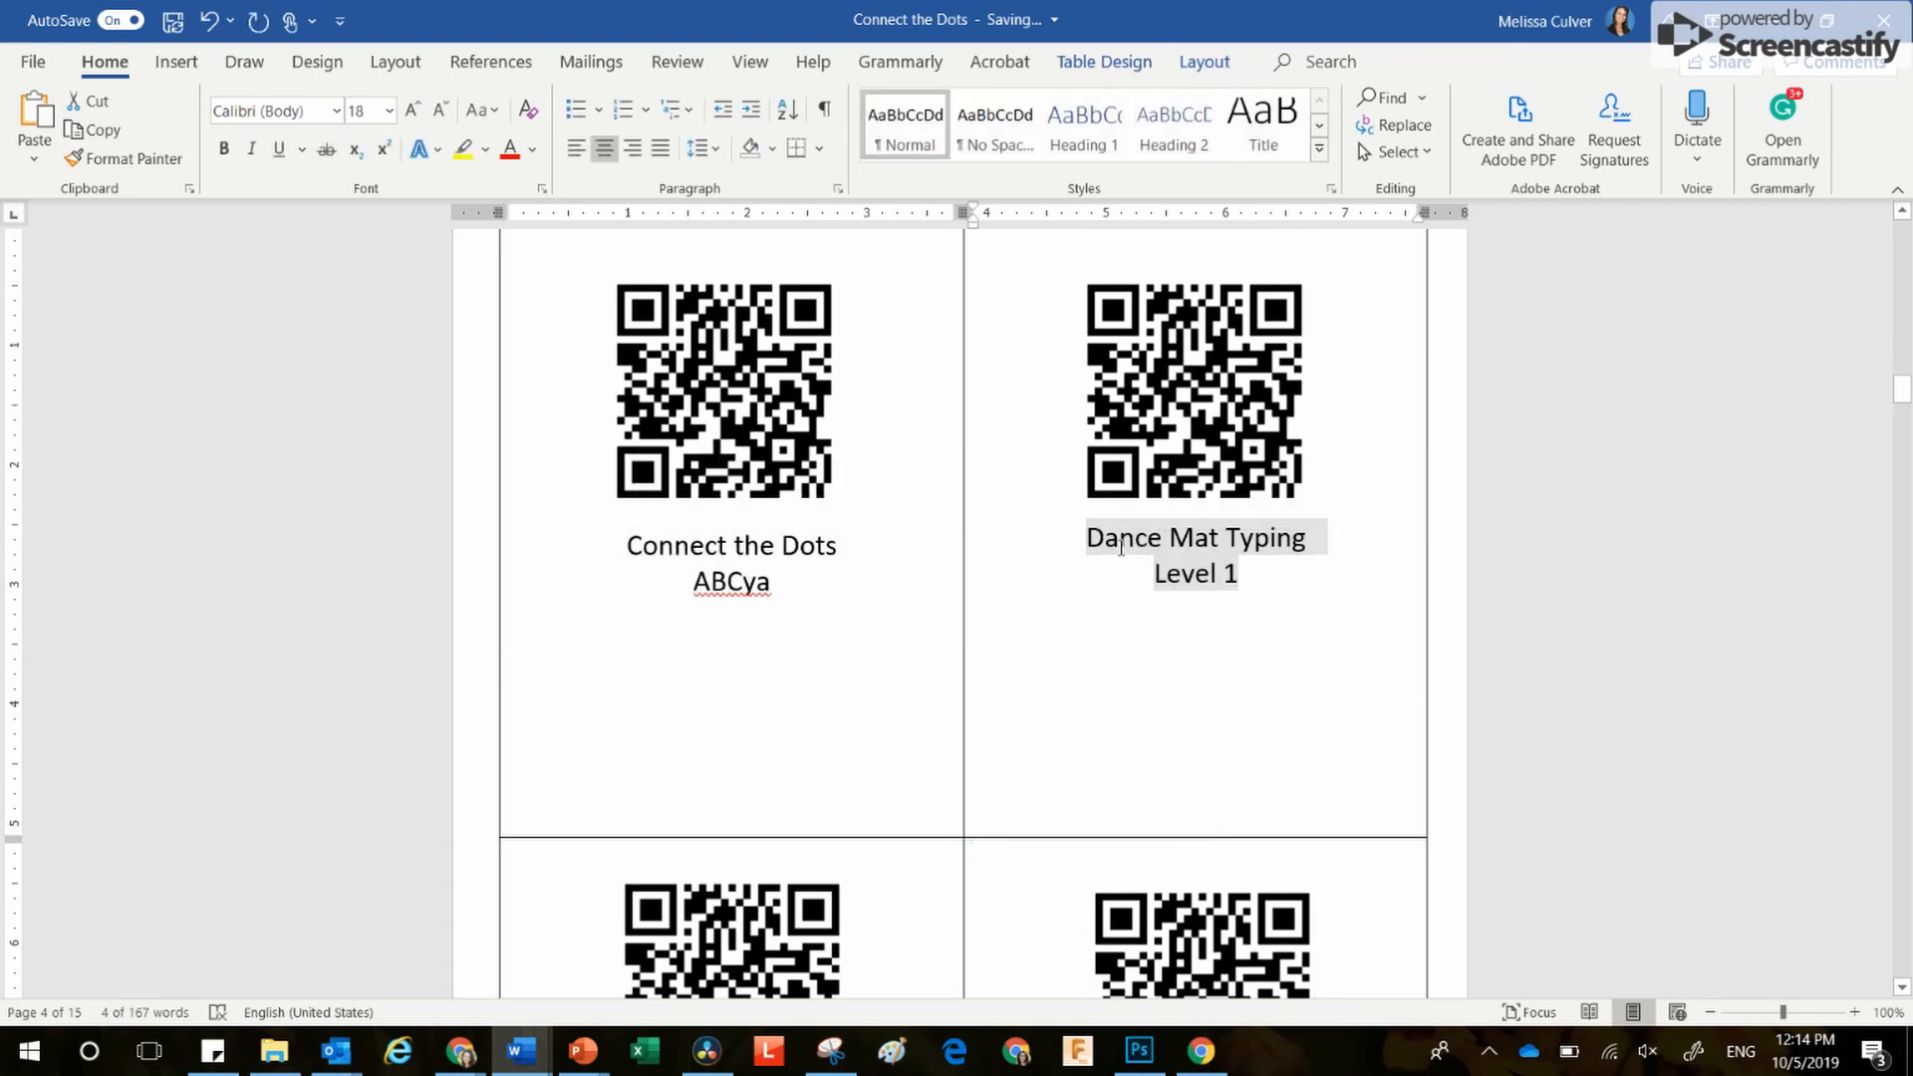
{"action": "key", "text": "ctrl+v"}
{"action": "scroll", "coordinate": [1137, 587], "scroll_direction": "down", "scroll_amount": 5}
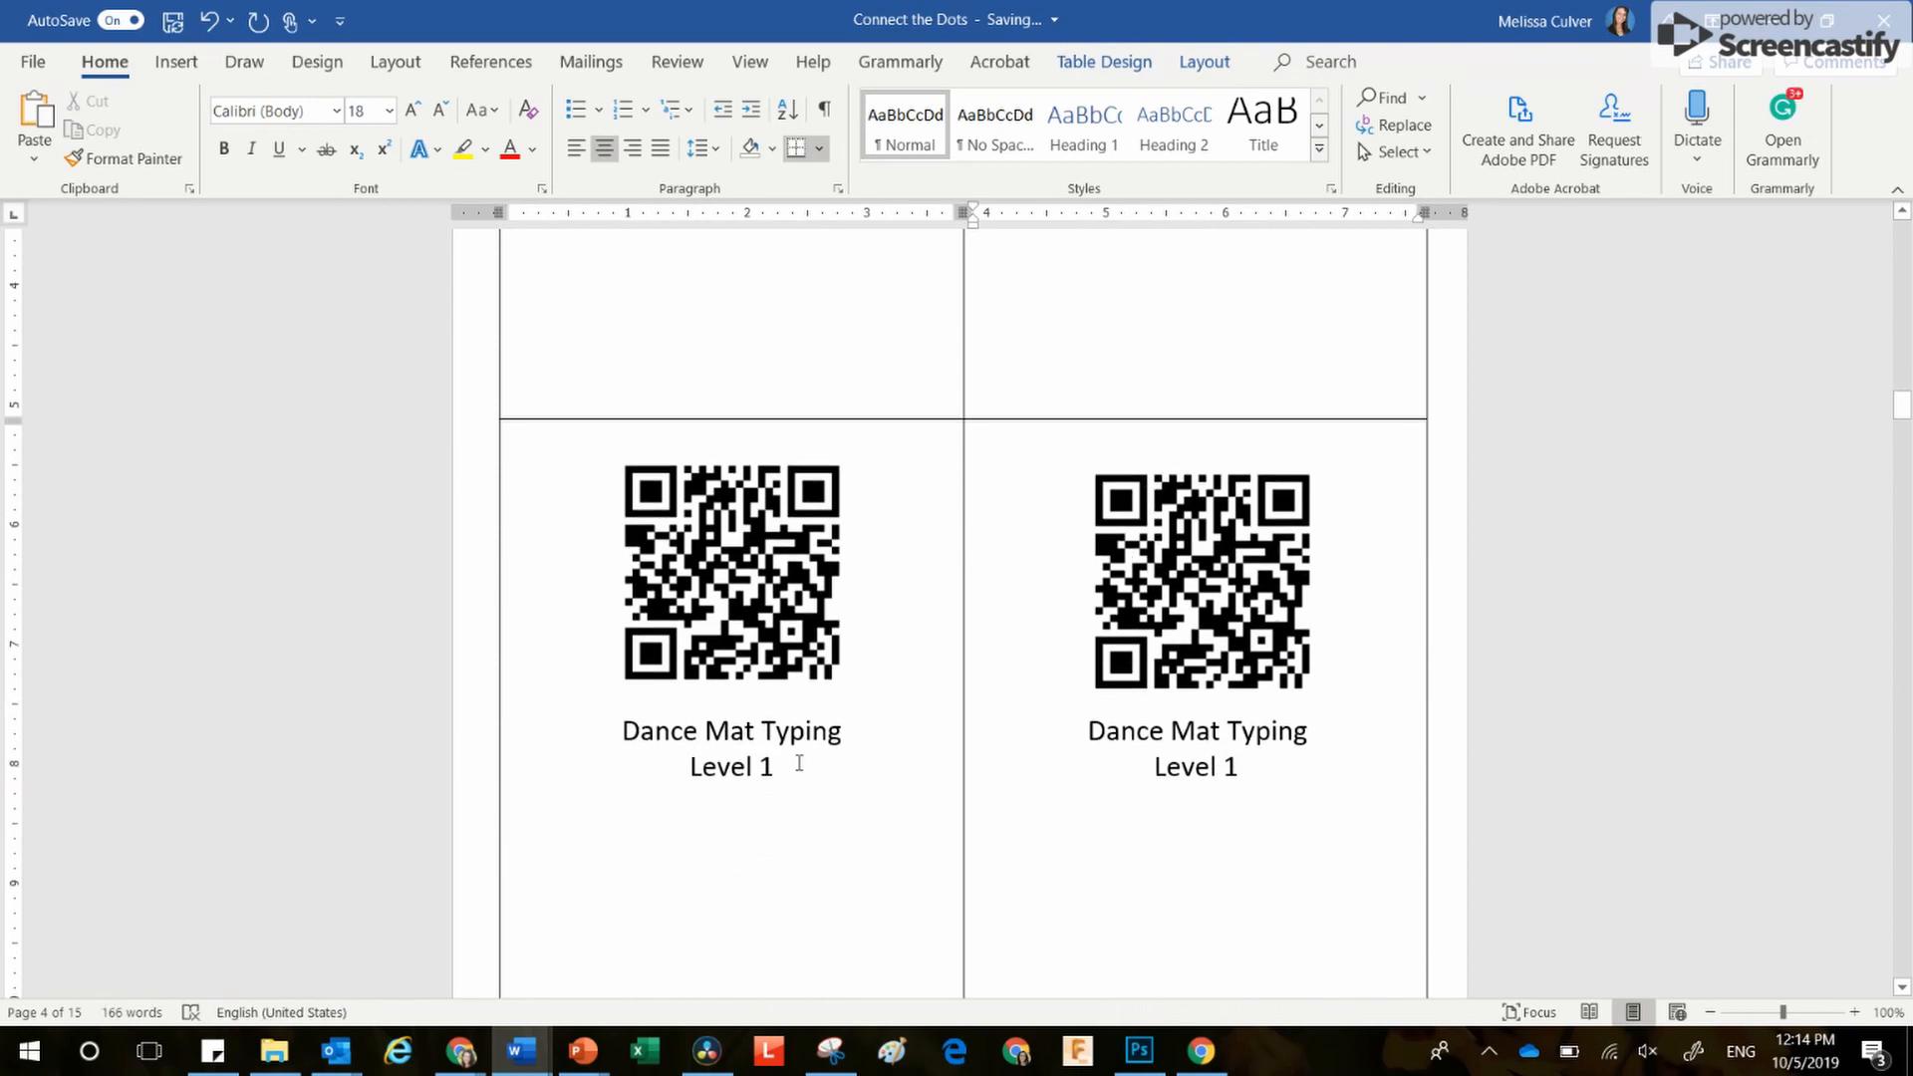
{"action": "left_click_drag", "start_coordinate": [776, 766], "coordinate": [631, 736]}
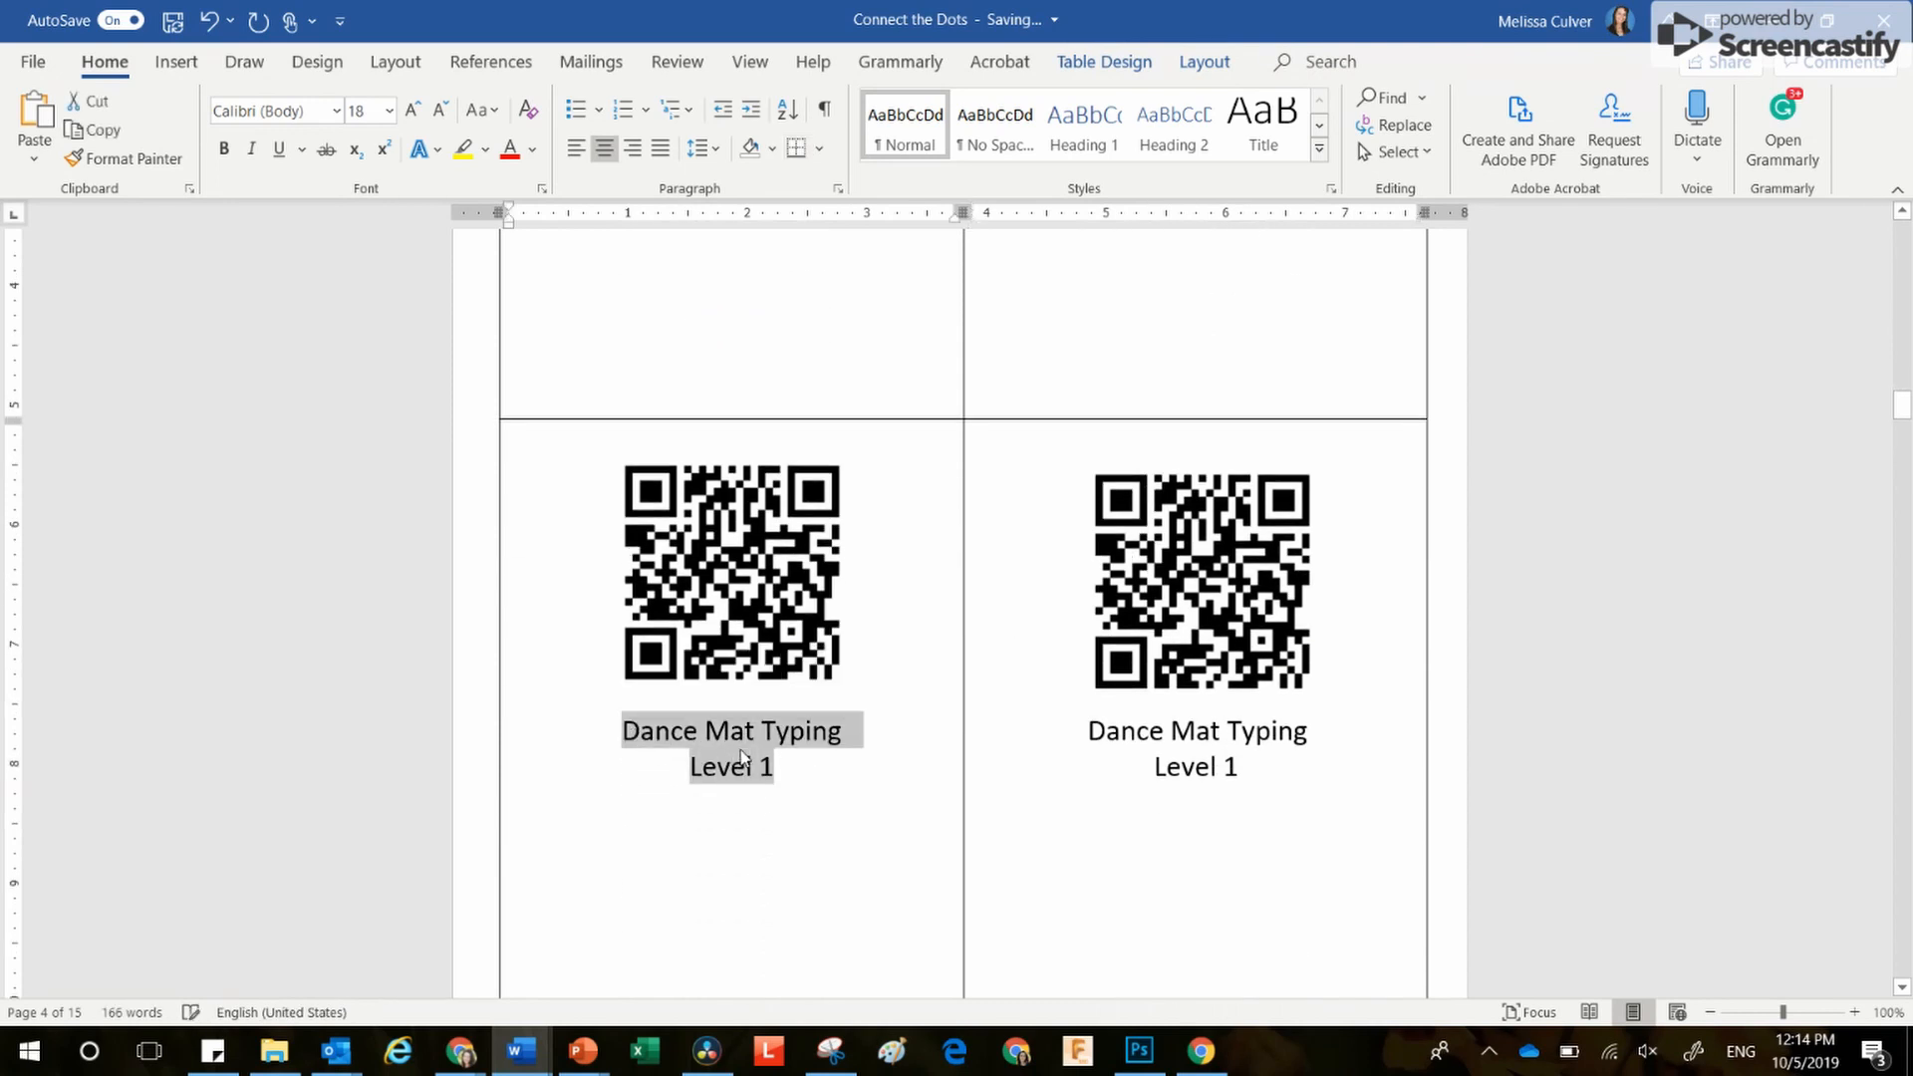
{"action": "key", "text": "ctrl+v"}
{"action": "left_click_drag", "start_coordinate": [1242, 767], "coordinate": [1103, 737]}
{"action": "key", "text": "ctrl+v"}
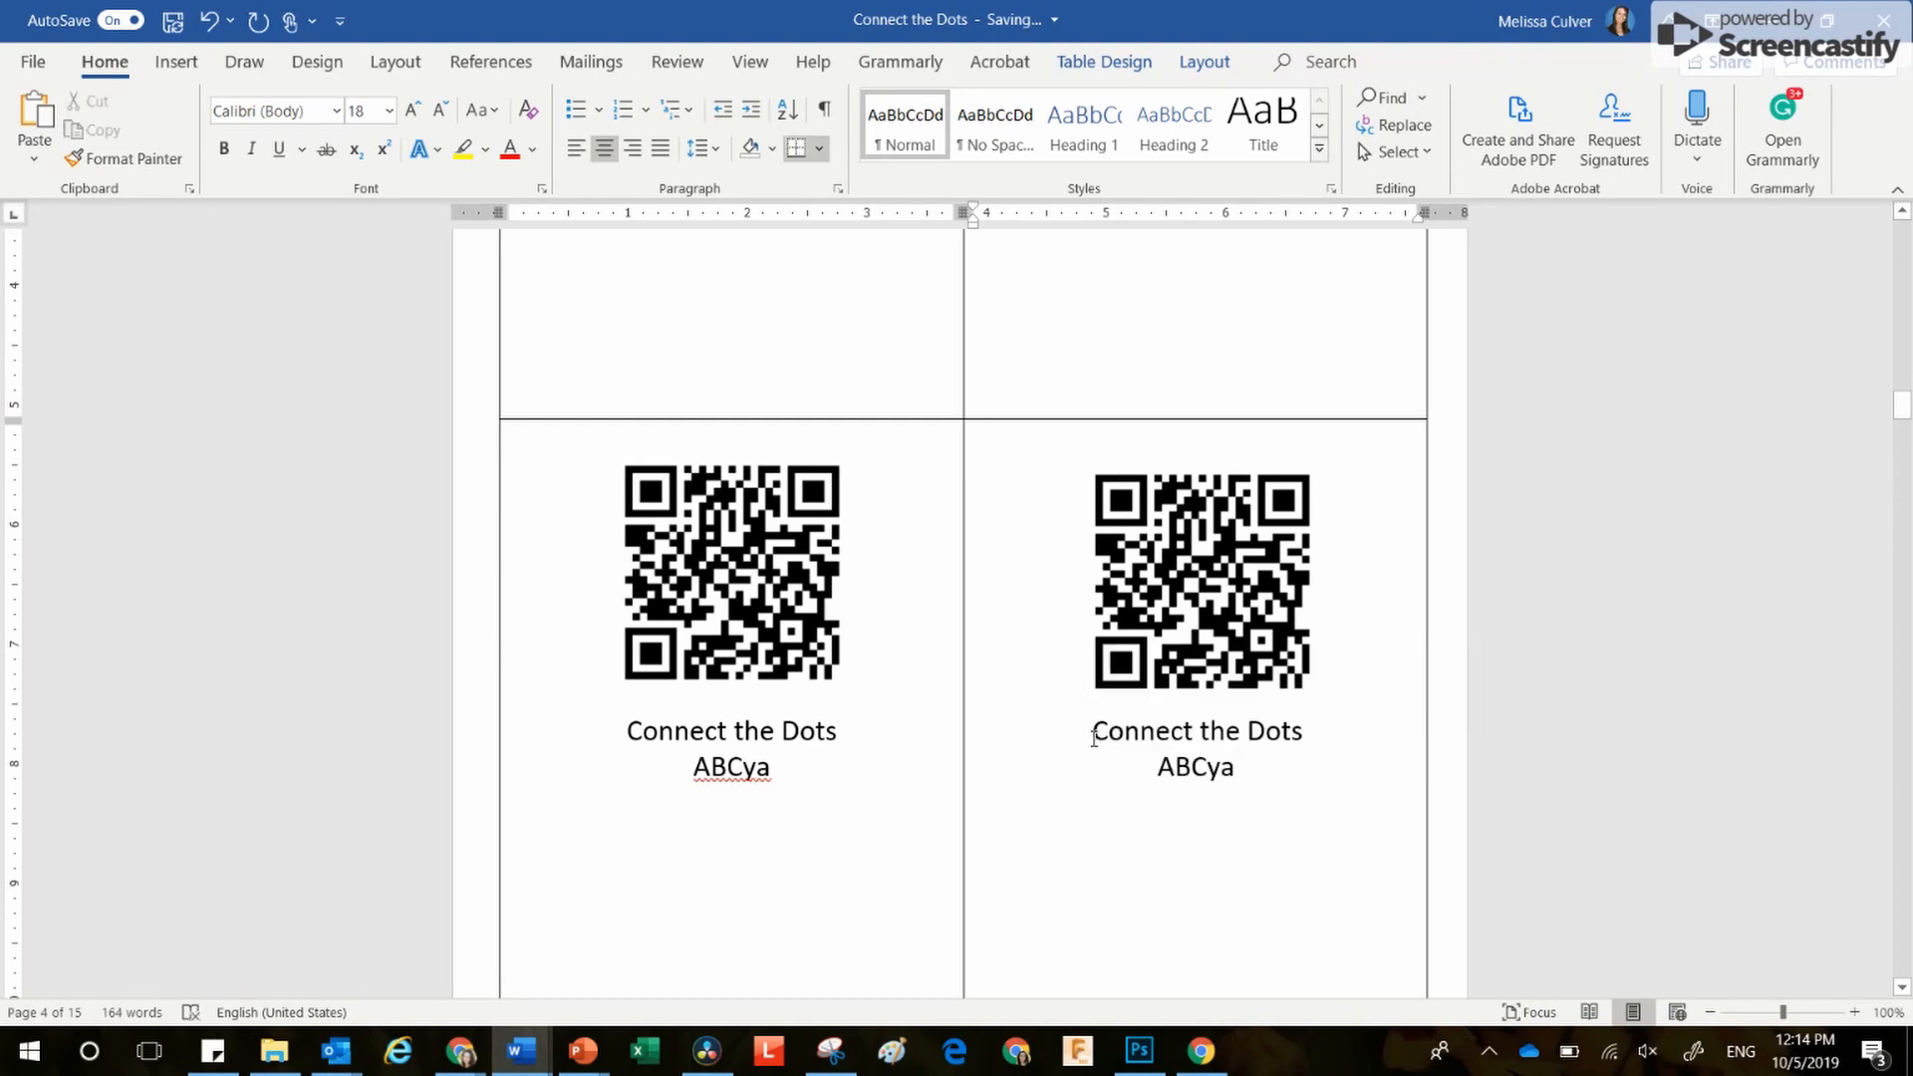
Step: Switch to the ABCya Connect the Dots page in Chrome and start the game to show its level selection screen
{"action": "mouse_move", "coordinate": [462, 1052]}
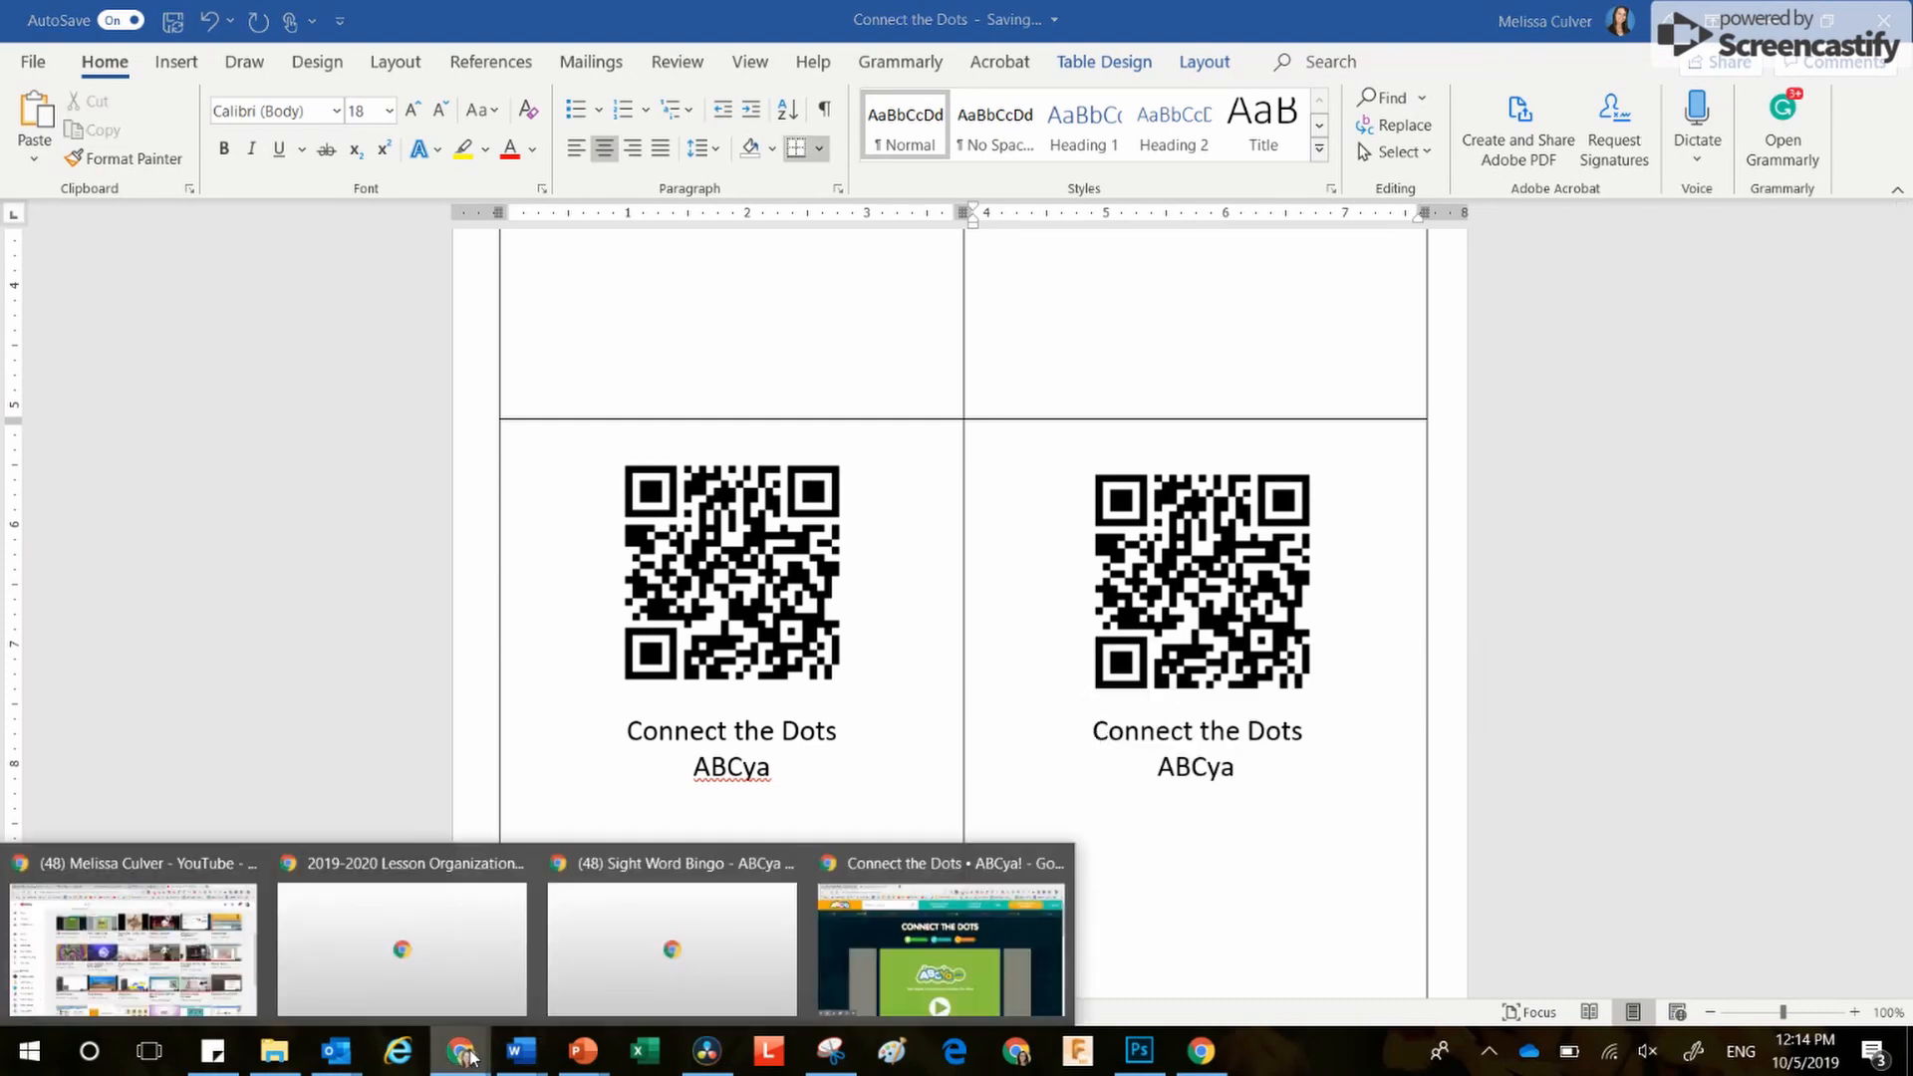
{"action": "left_click", "coordinate": [941, 946]}
{"action": "left_click", "coordinate": [1345, 433]}
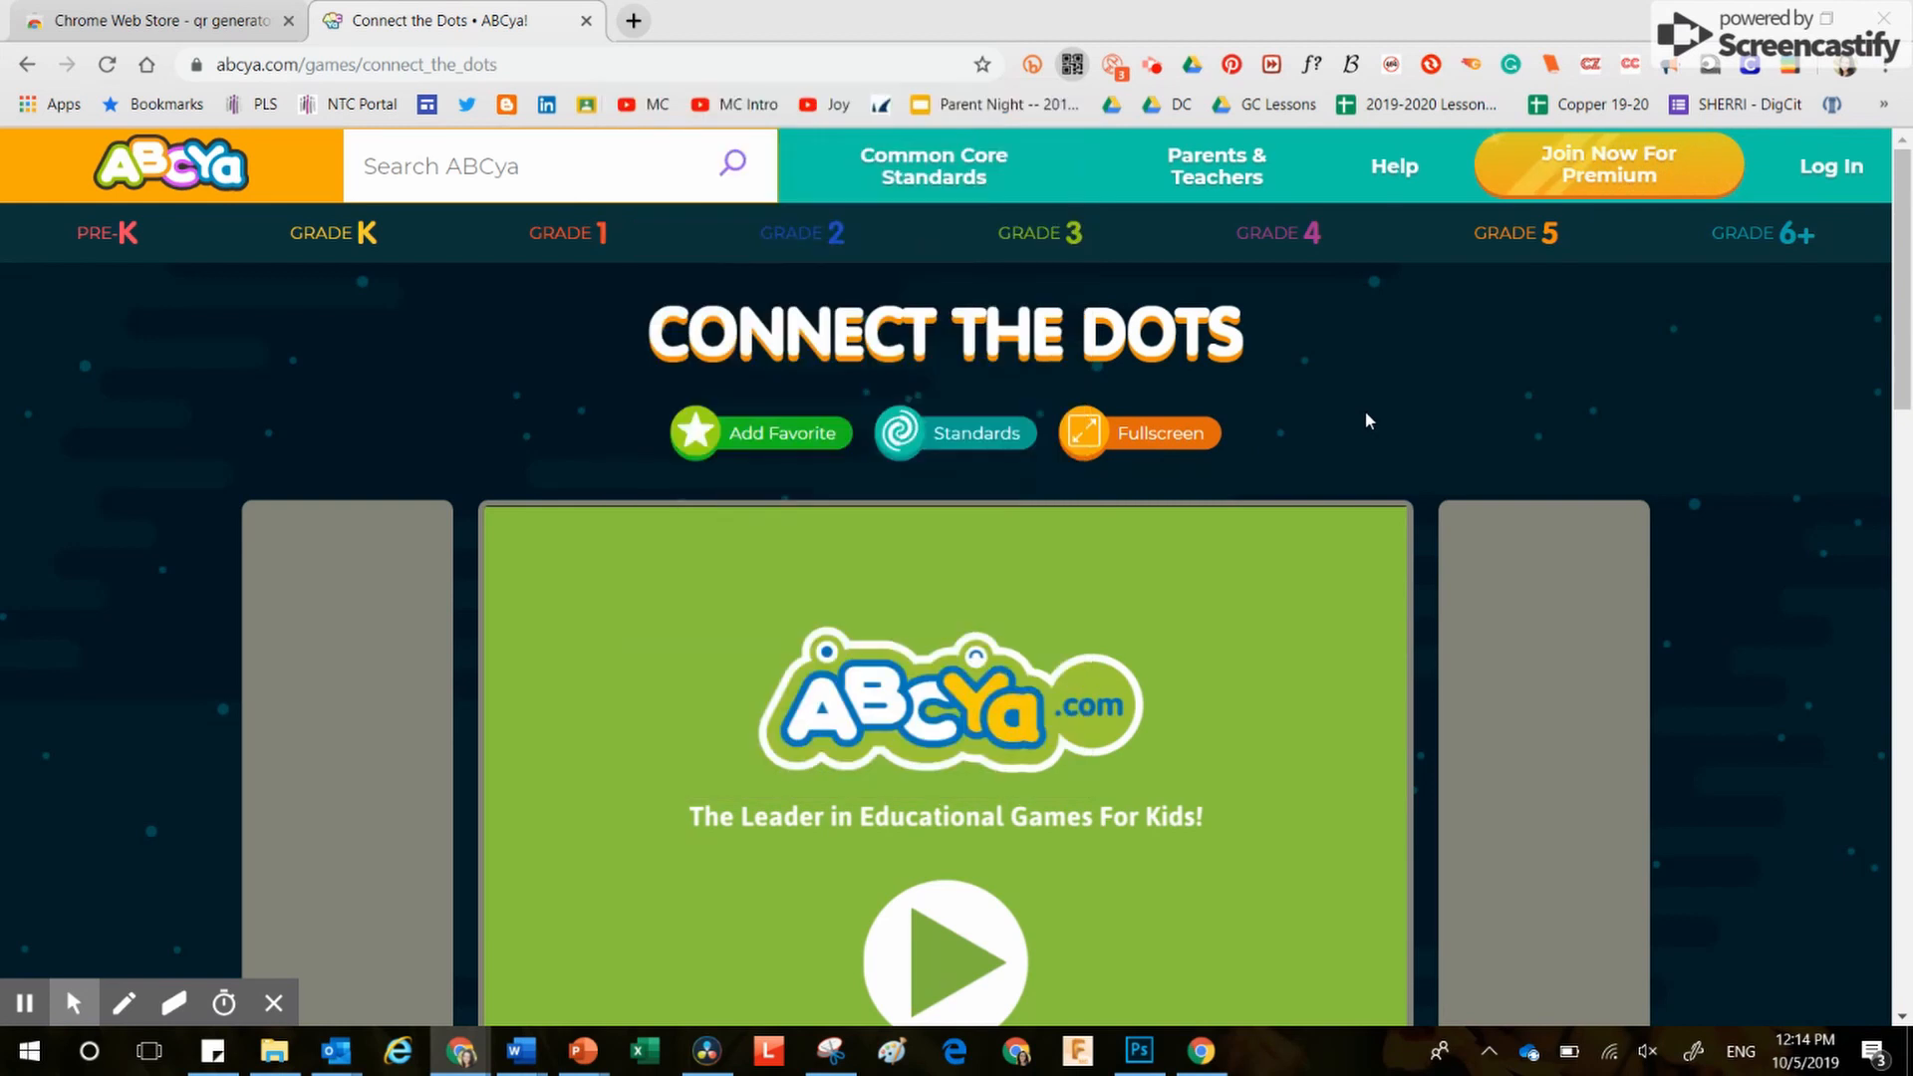
{"action": "scroll", "coordinate": [1144, 628], "scroll_direction": "down", "scroll_amount": 4}
{"action": "left_click", "coordinate": [982, 608]}
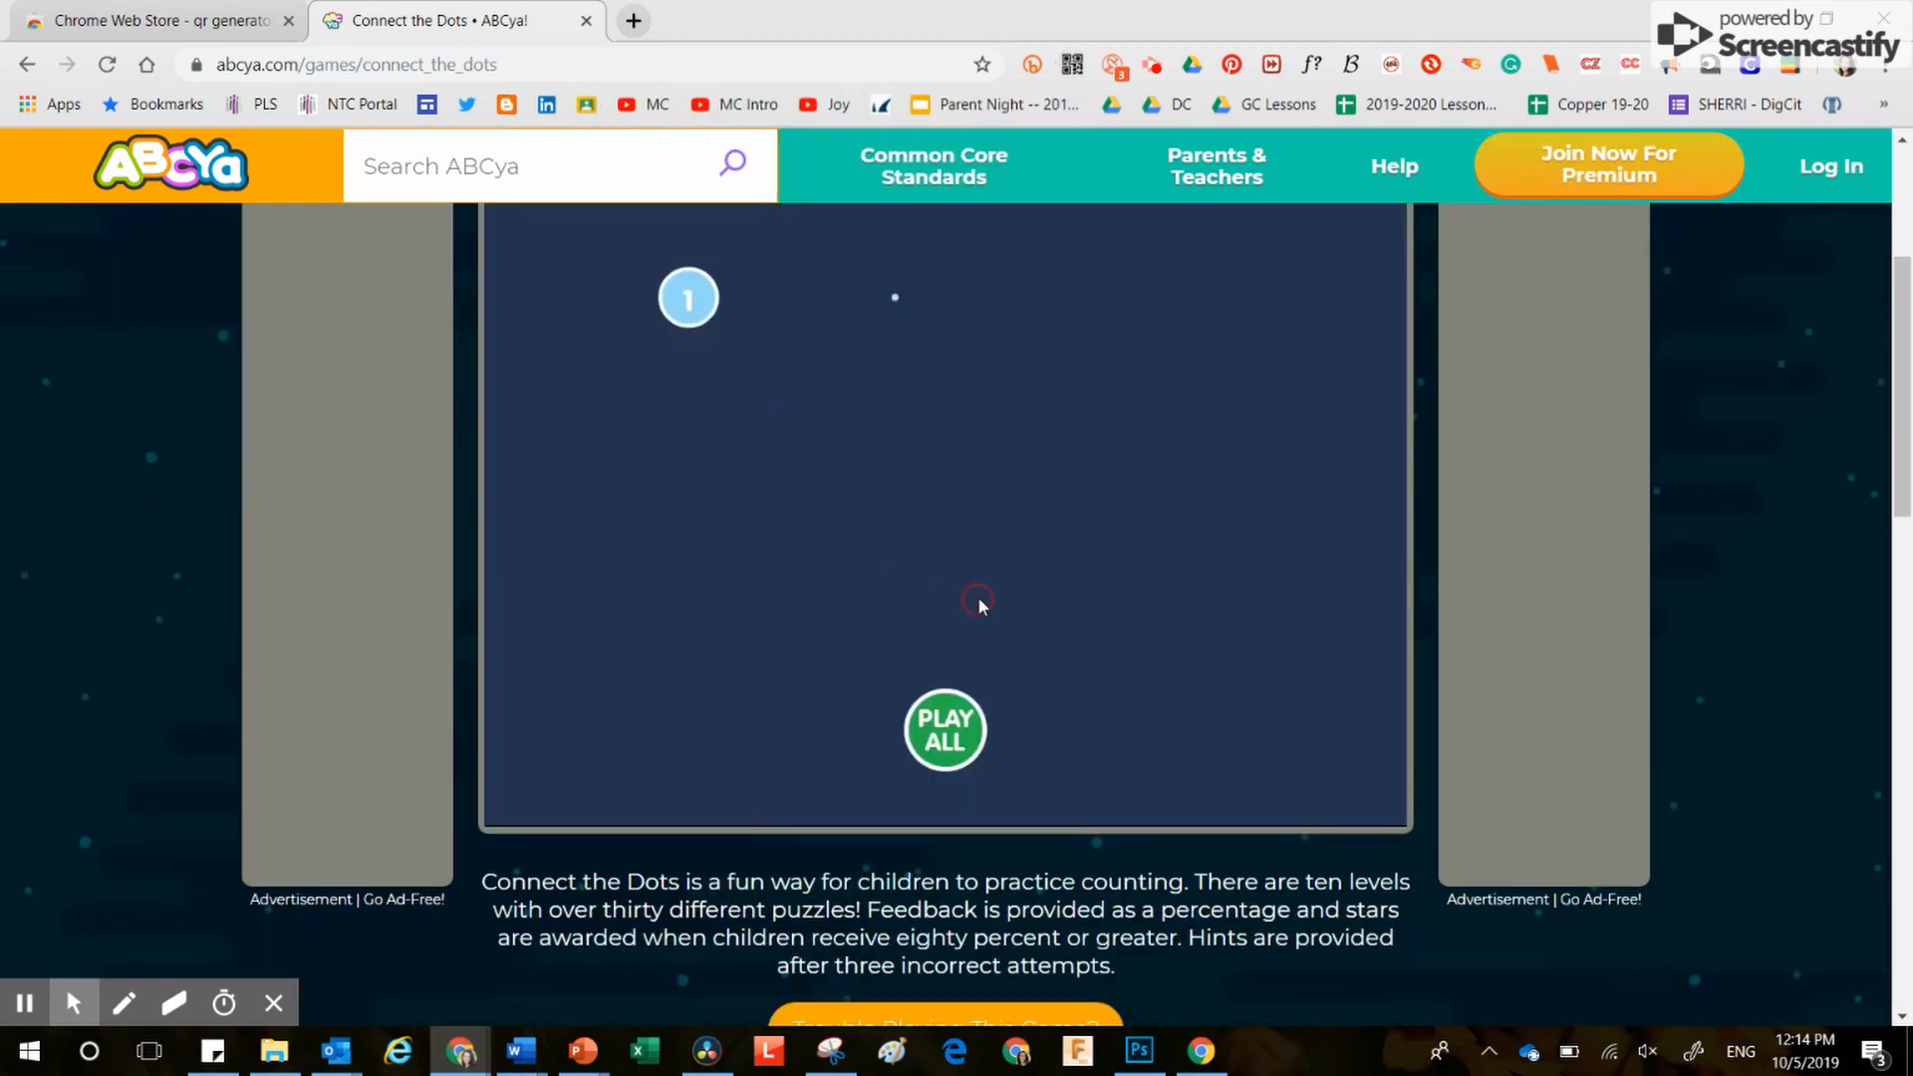
{"action": "scroll", "coordinate": [996, 613], "scroll_direction": "up", "scroll_amount": 2}
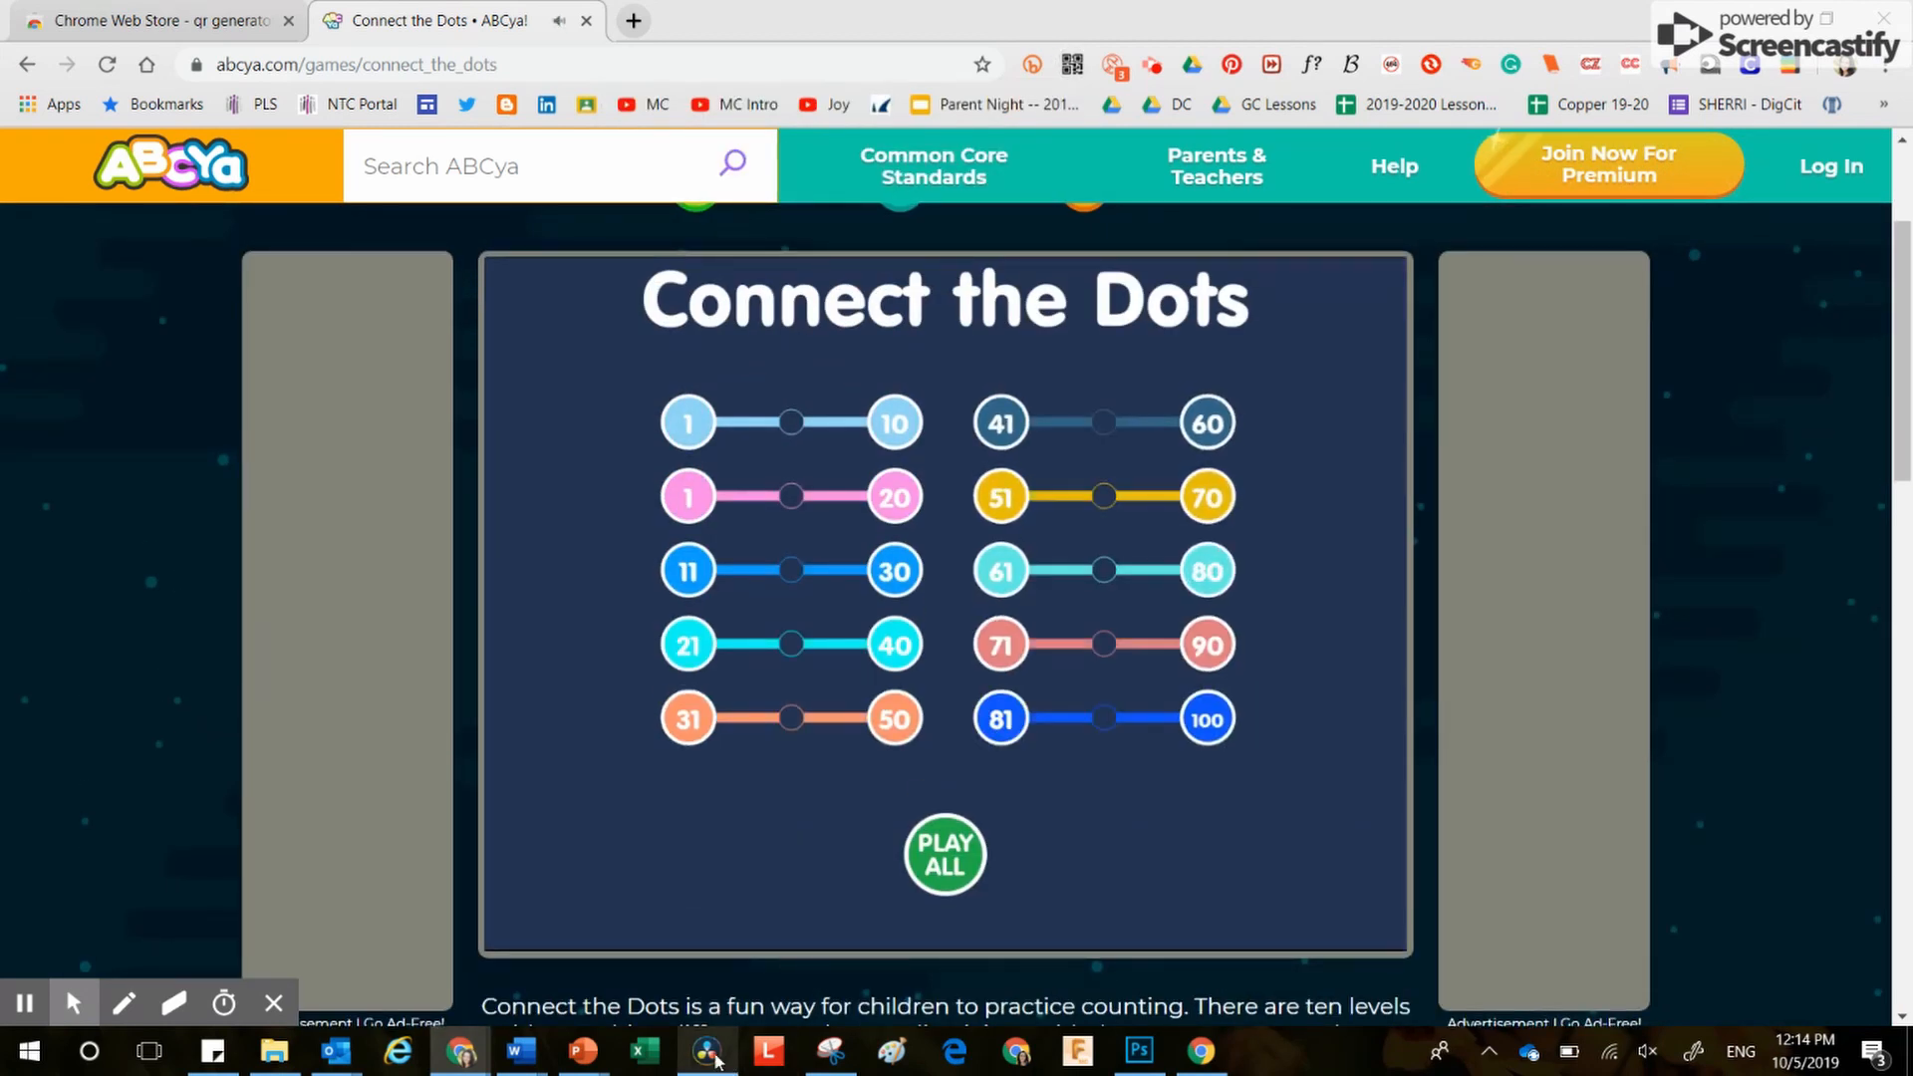
Step: Capture a rectangular snip of the Connect the Dots level selection screen with the Snipping Tool
{"action": "left_click", "coordinate": [830, 1051]}
{"action": "key", "text": "ctrl+n"}
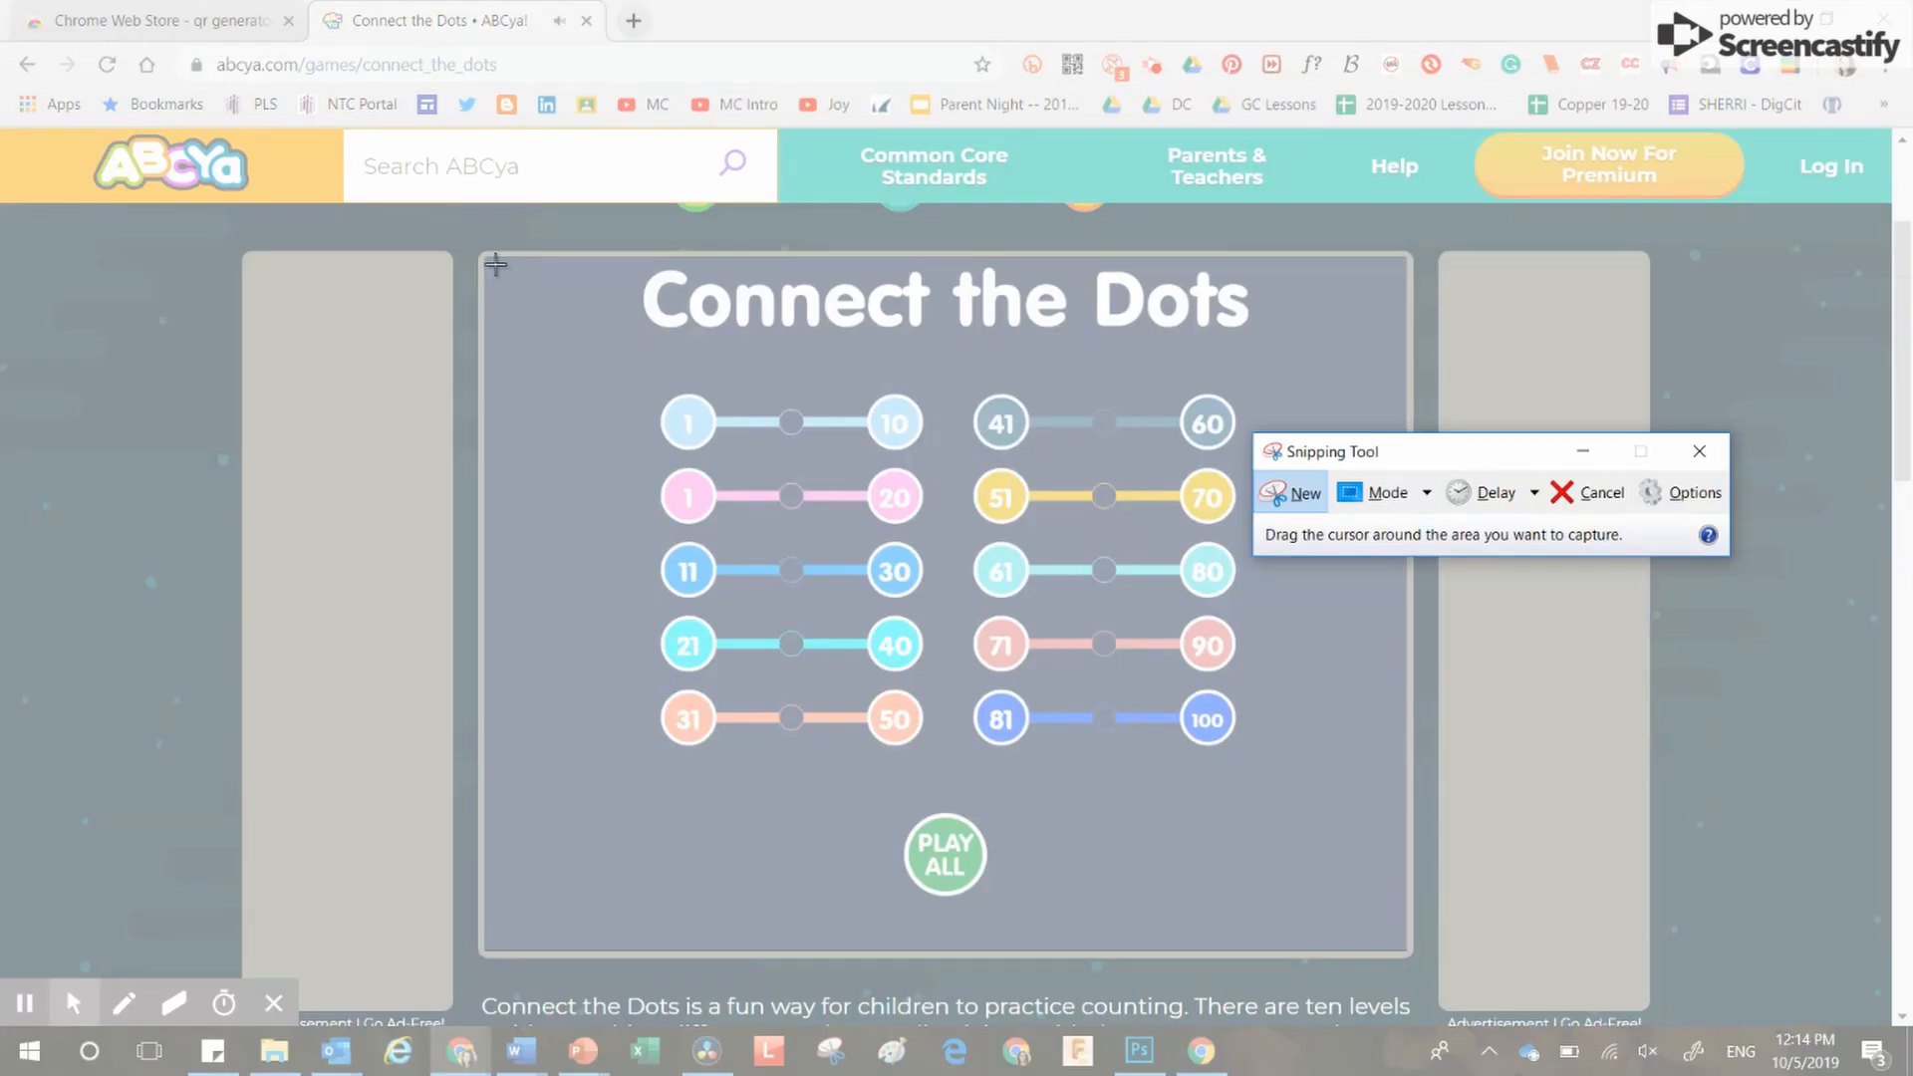
{"action": "left_click_drag", "start_coordinate": [495, 264], "coordinate": [1401, 947]}
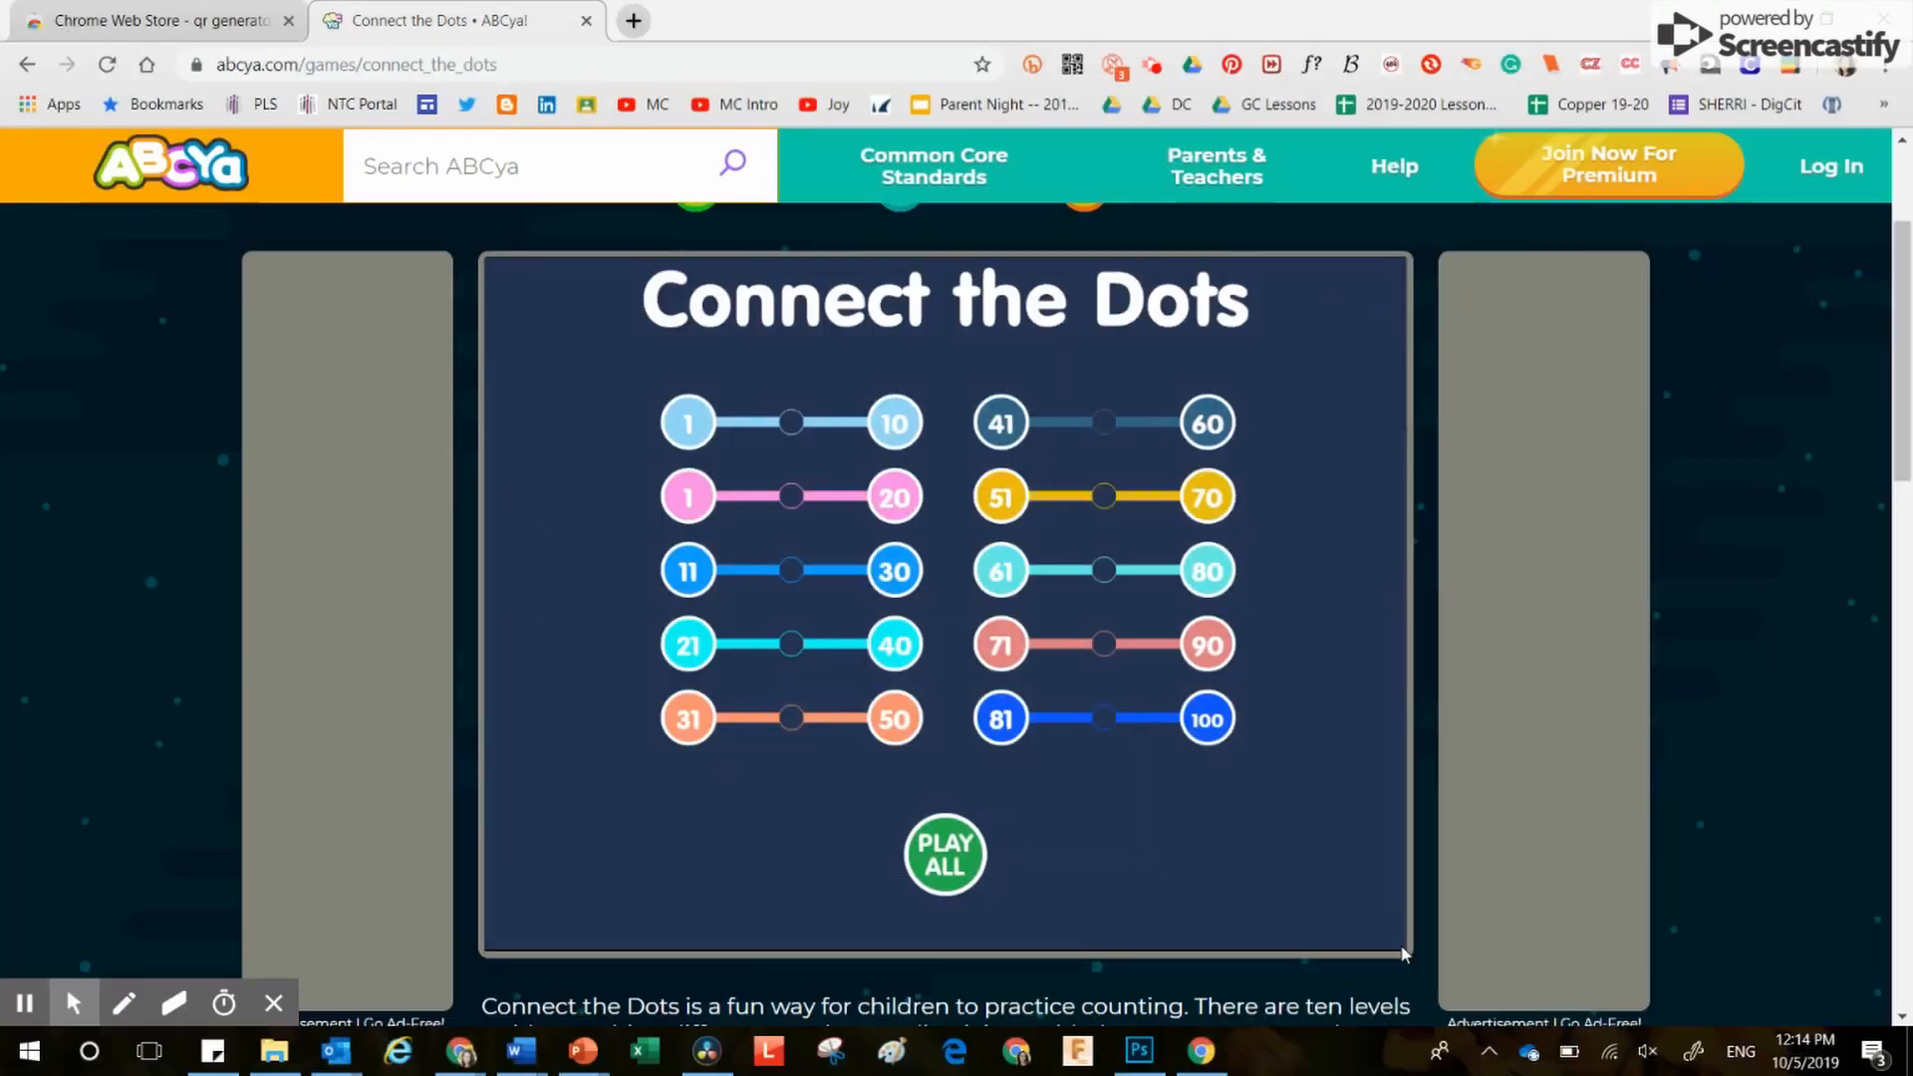
{"action": "left_click", "coordinate": [1407, 13]}
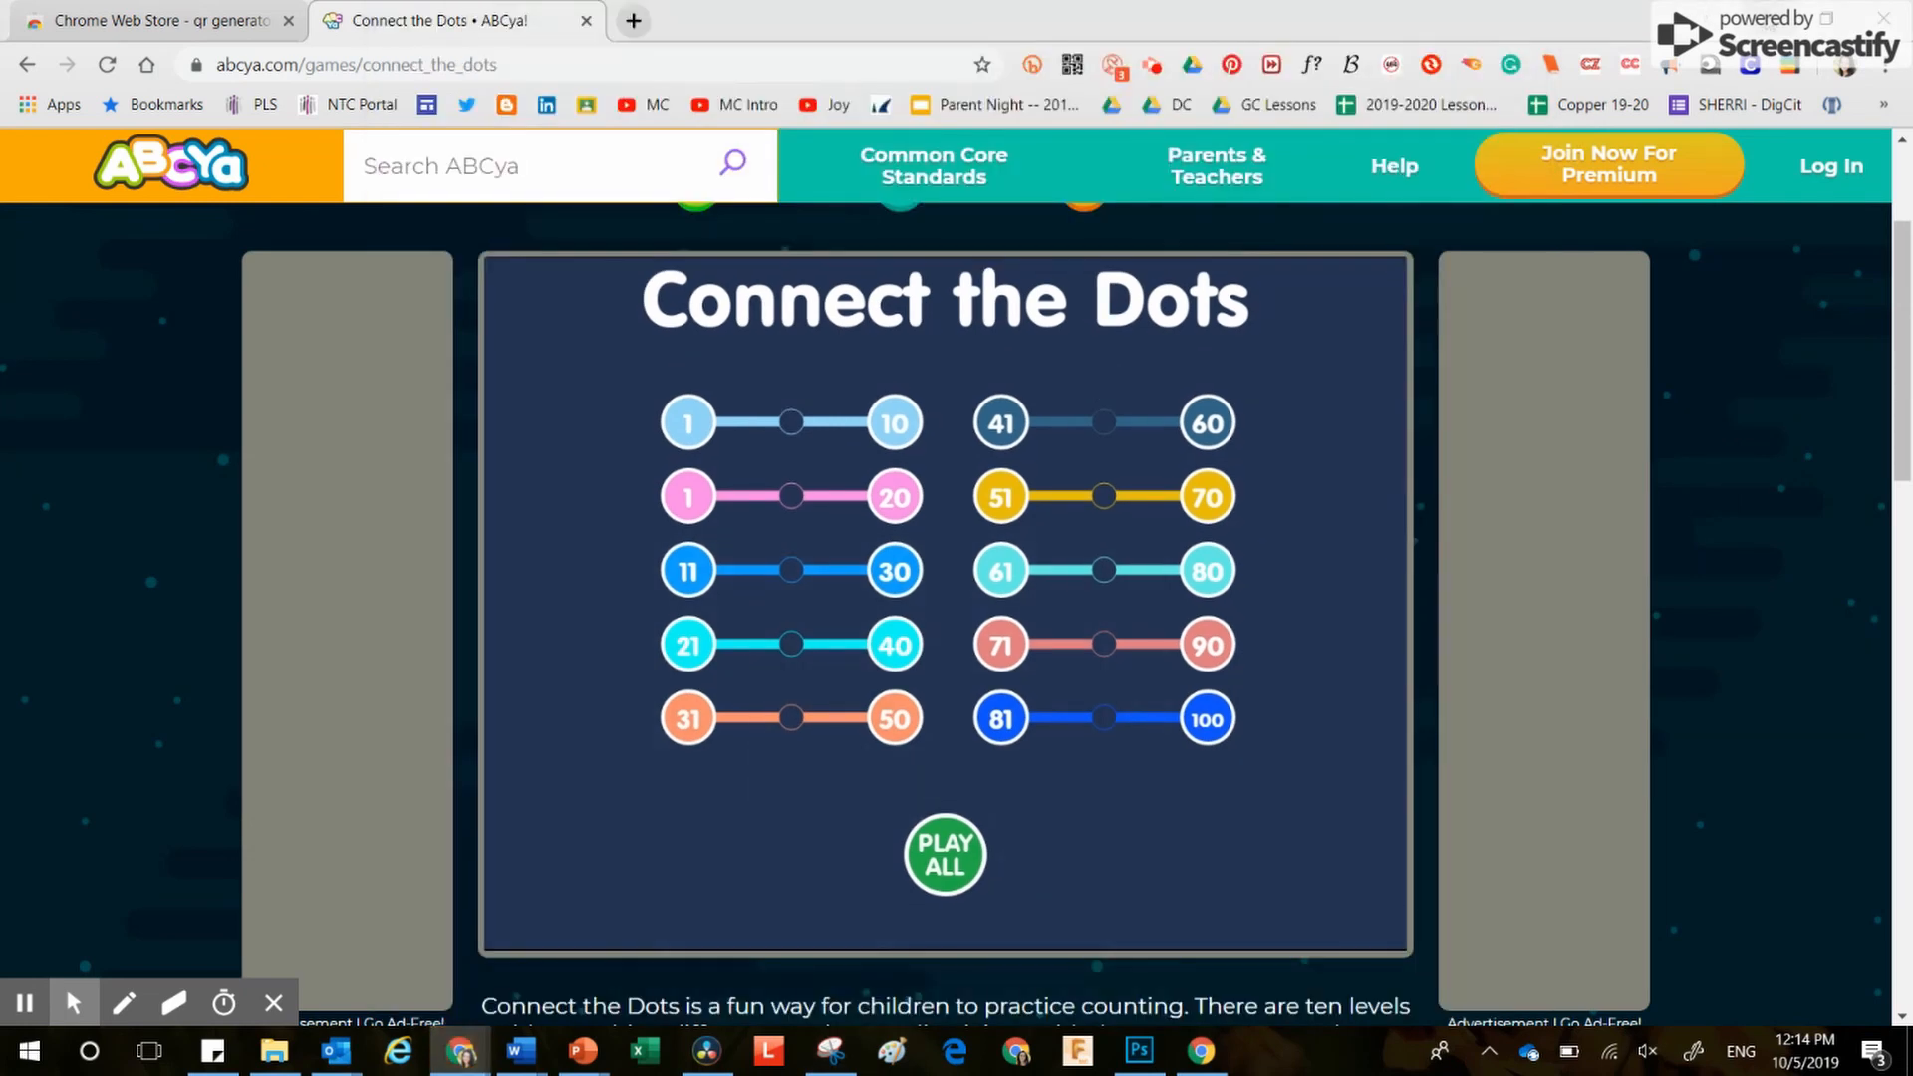
Step: Return to the Word document and paste the captured game screen on a blank page after the QR code page
{"action": "left_click", "coordinate": [1762, 14]}
{"action": "scroll", "coordinate": [844, 688], "scroll_direction": "up", "scroll_amount": 1}
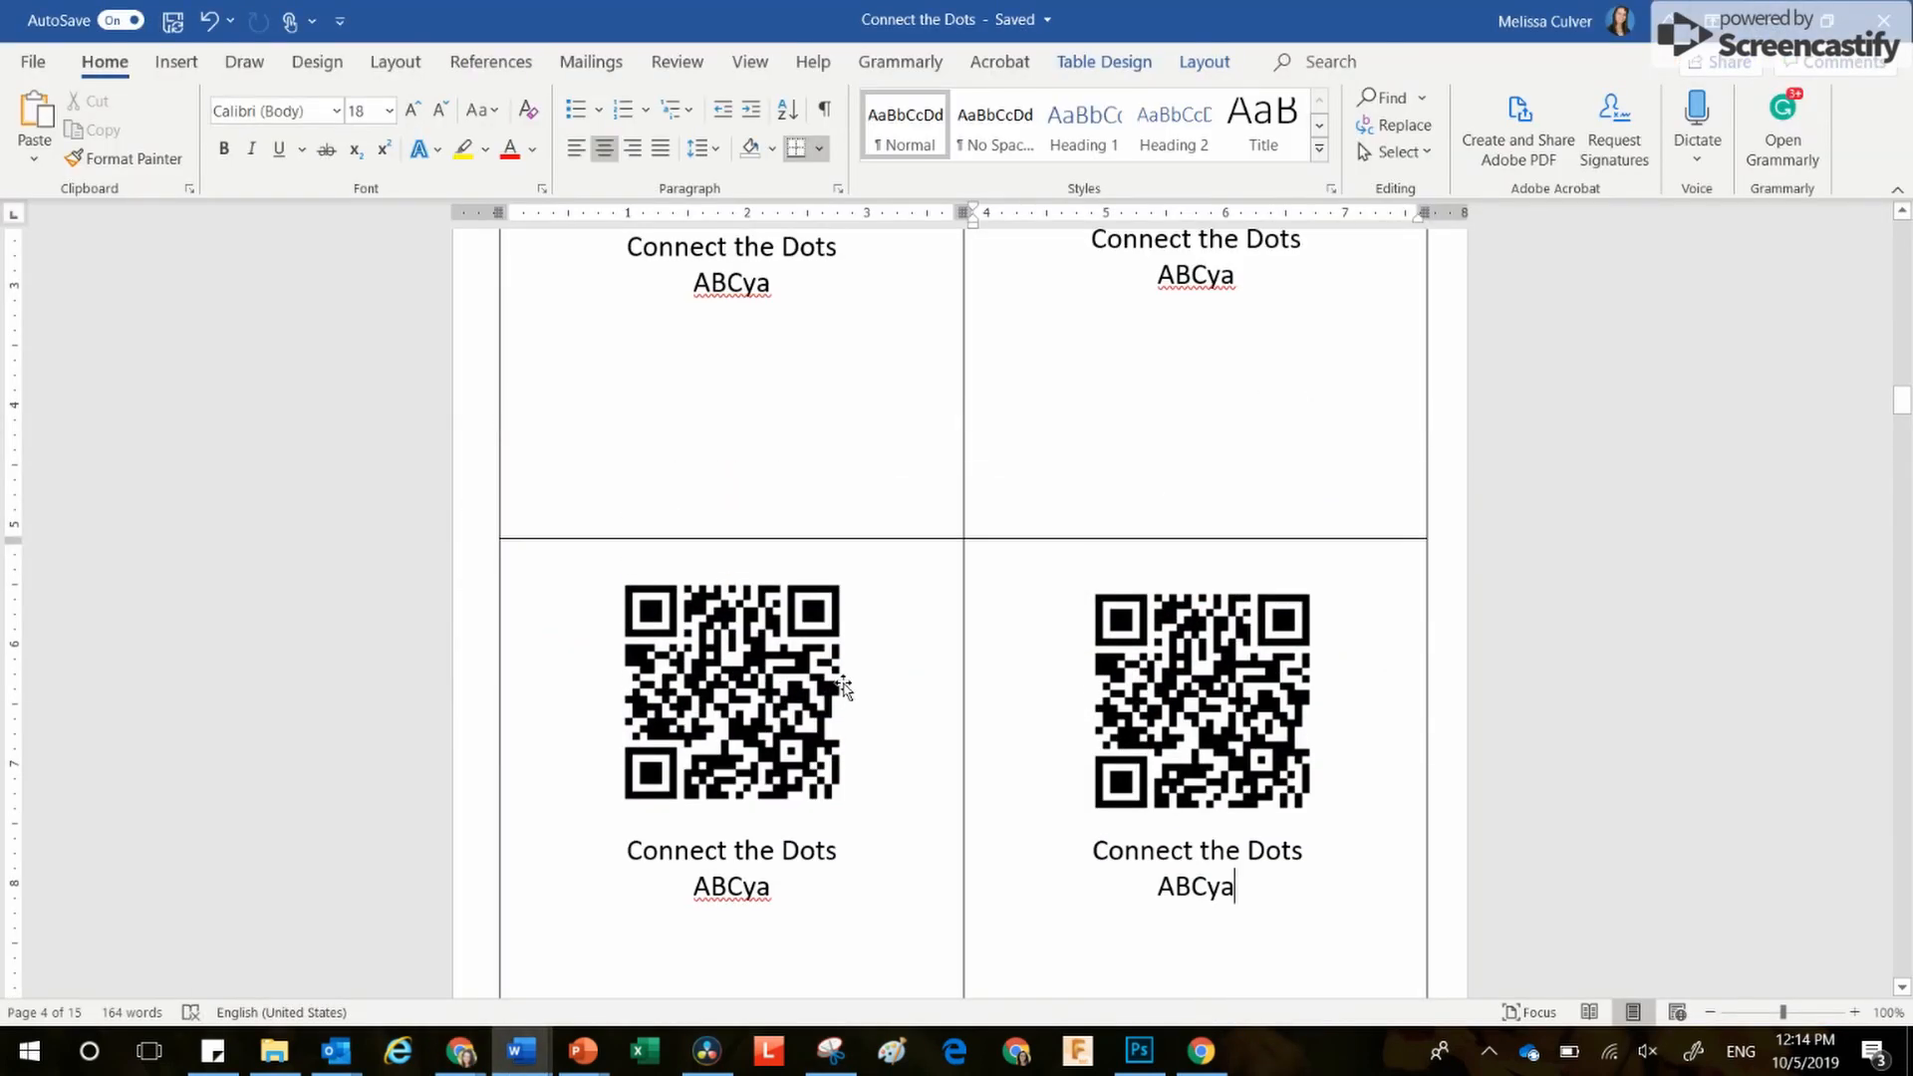
{"action": "scroll", "coordinate": [844, 688], "scroll_direction": "down", "scroll_amount": 4}
{"action": "scroll", "coordinate": [884, 690], "scroll_direction": "down", "scroll_amount": 3}
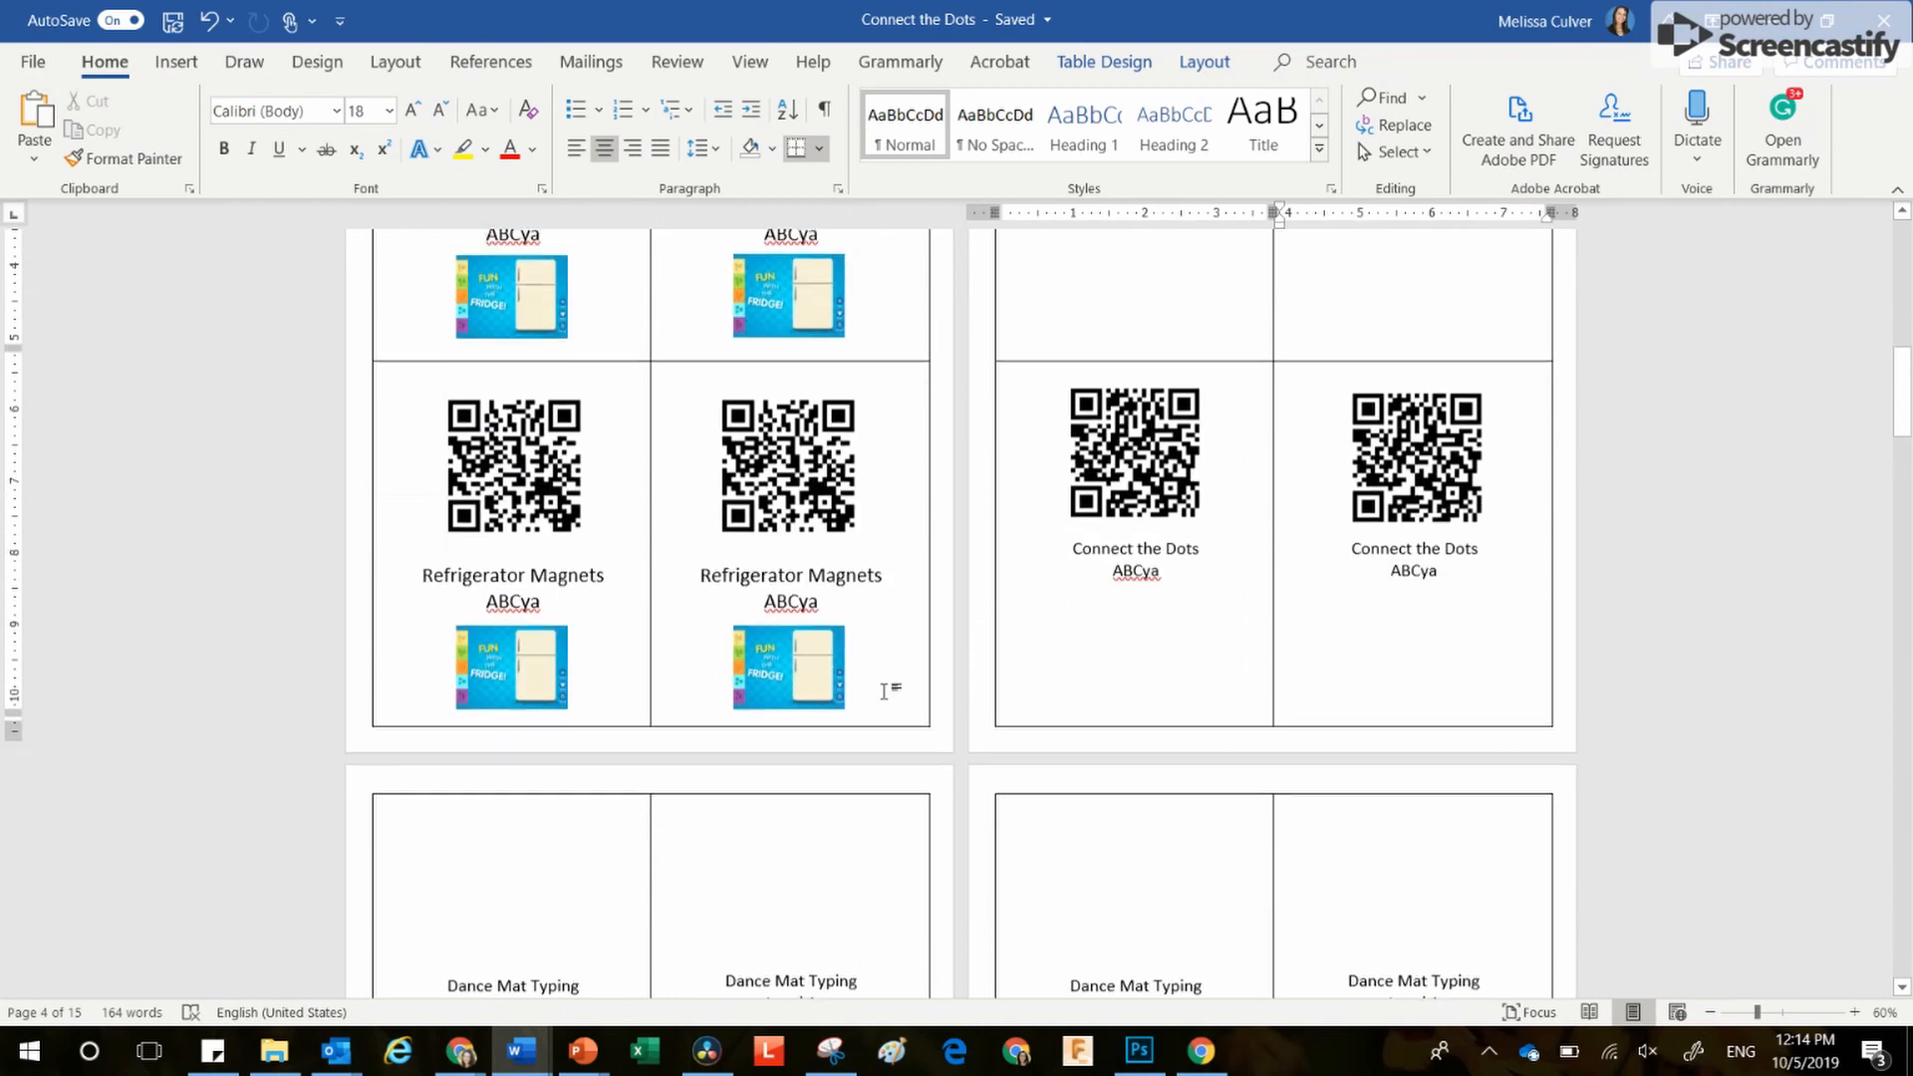
{"action": "scroll", "coordinate": [884, 691], "scroll_direction": "down", "scroll_amount": 4}
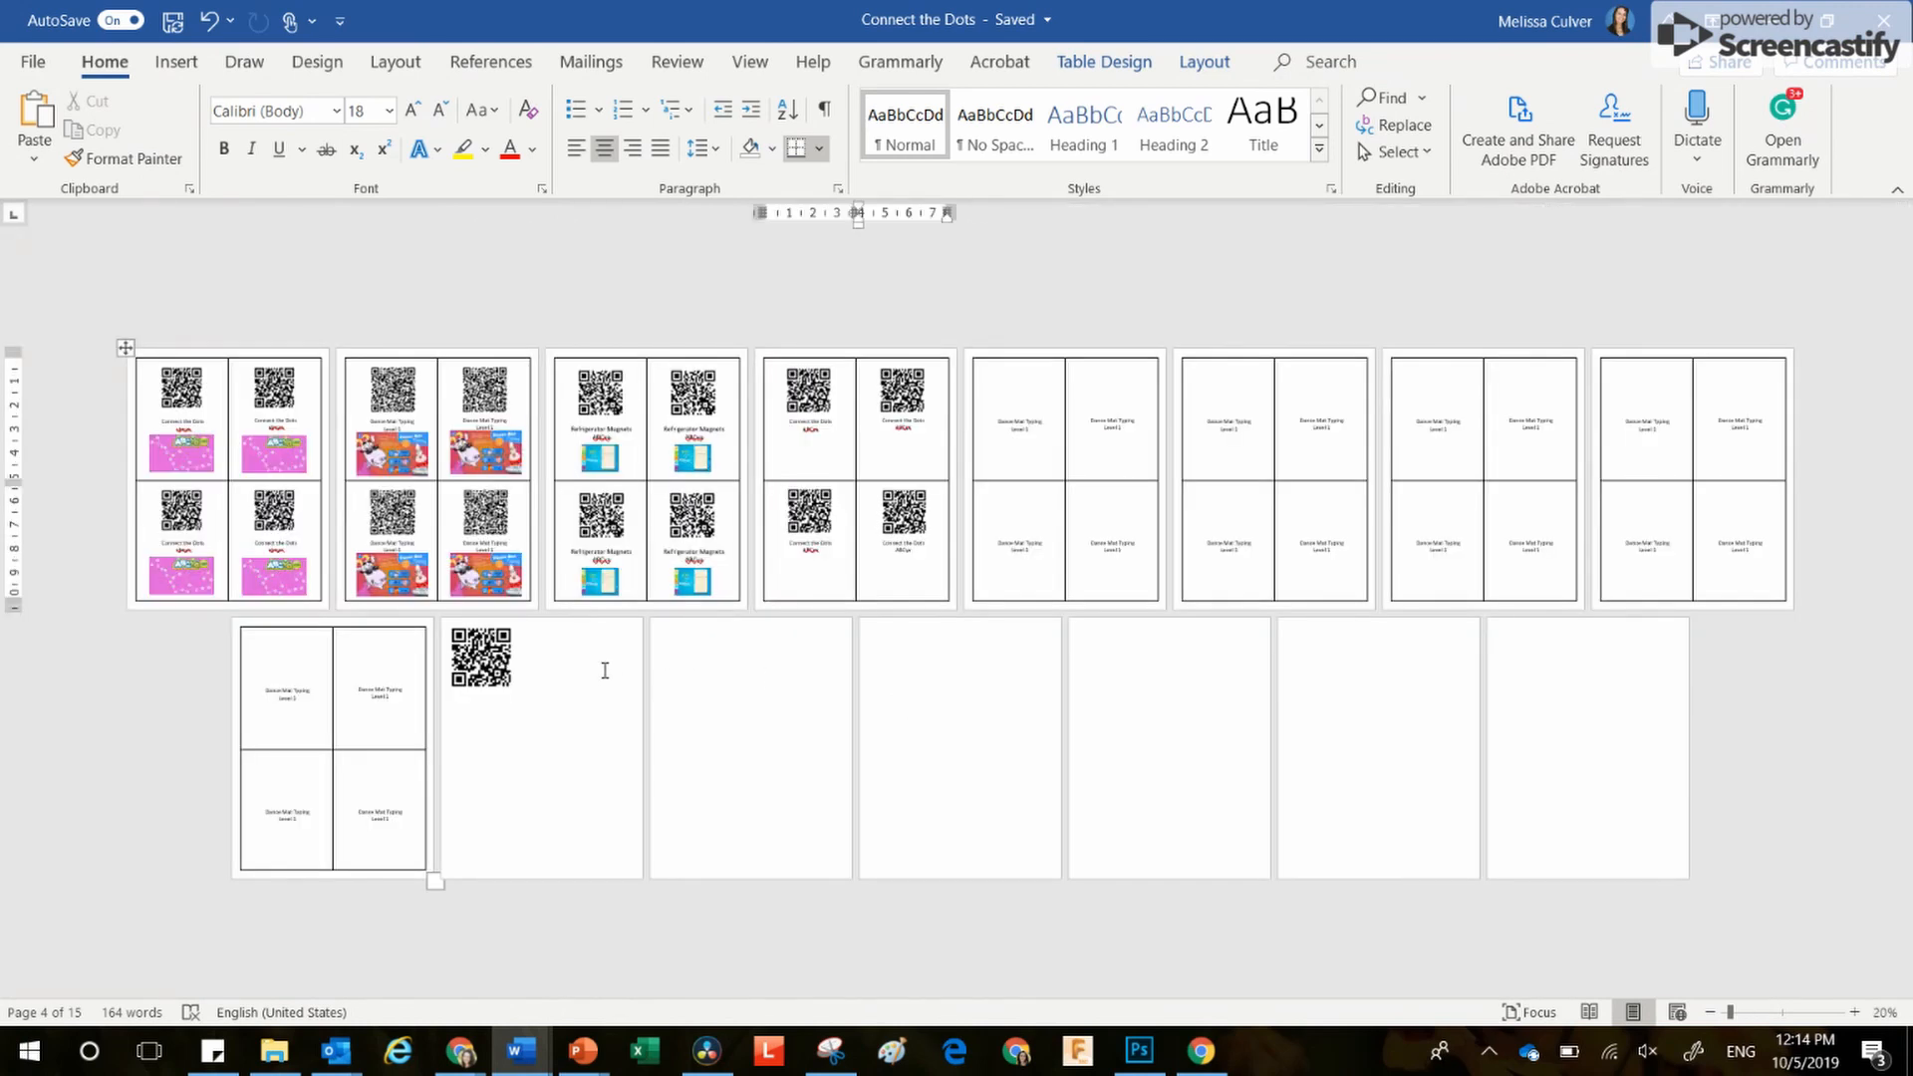
{"action": "left_click", "coordinate": [727, 657]}
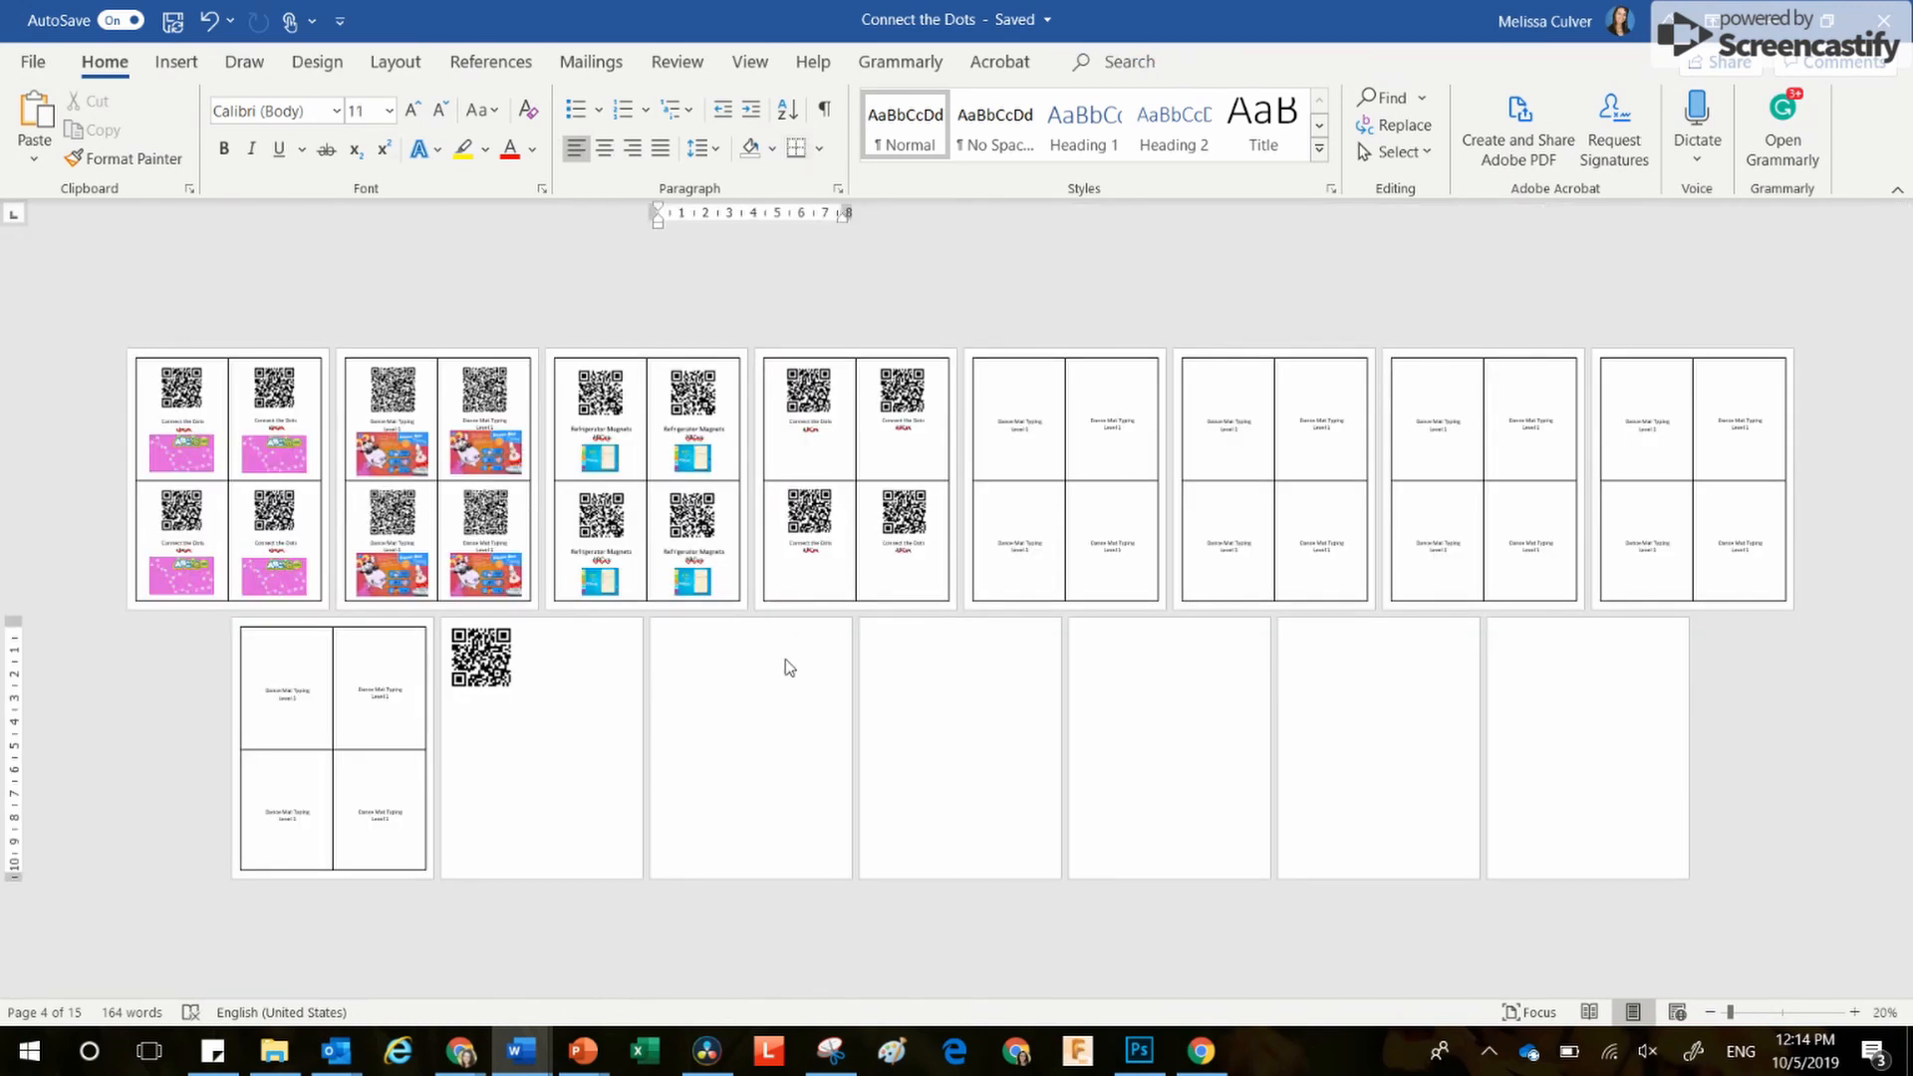
{"action": "key", "text": "ctrl+v"}
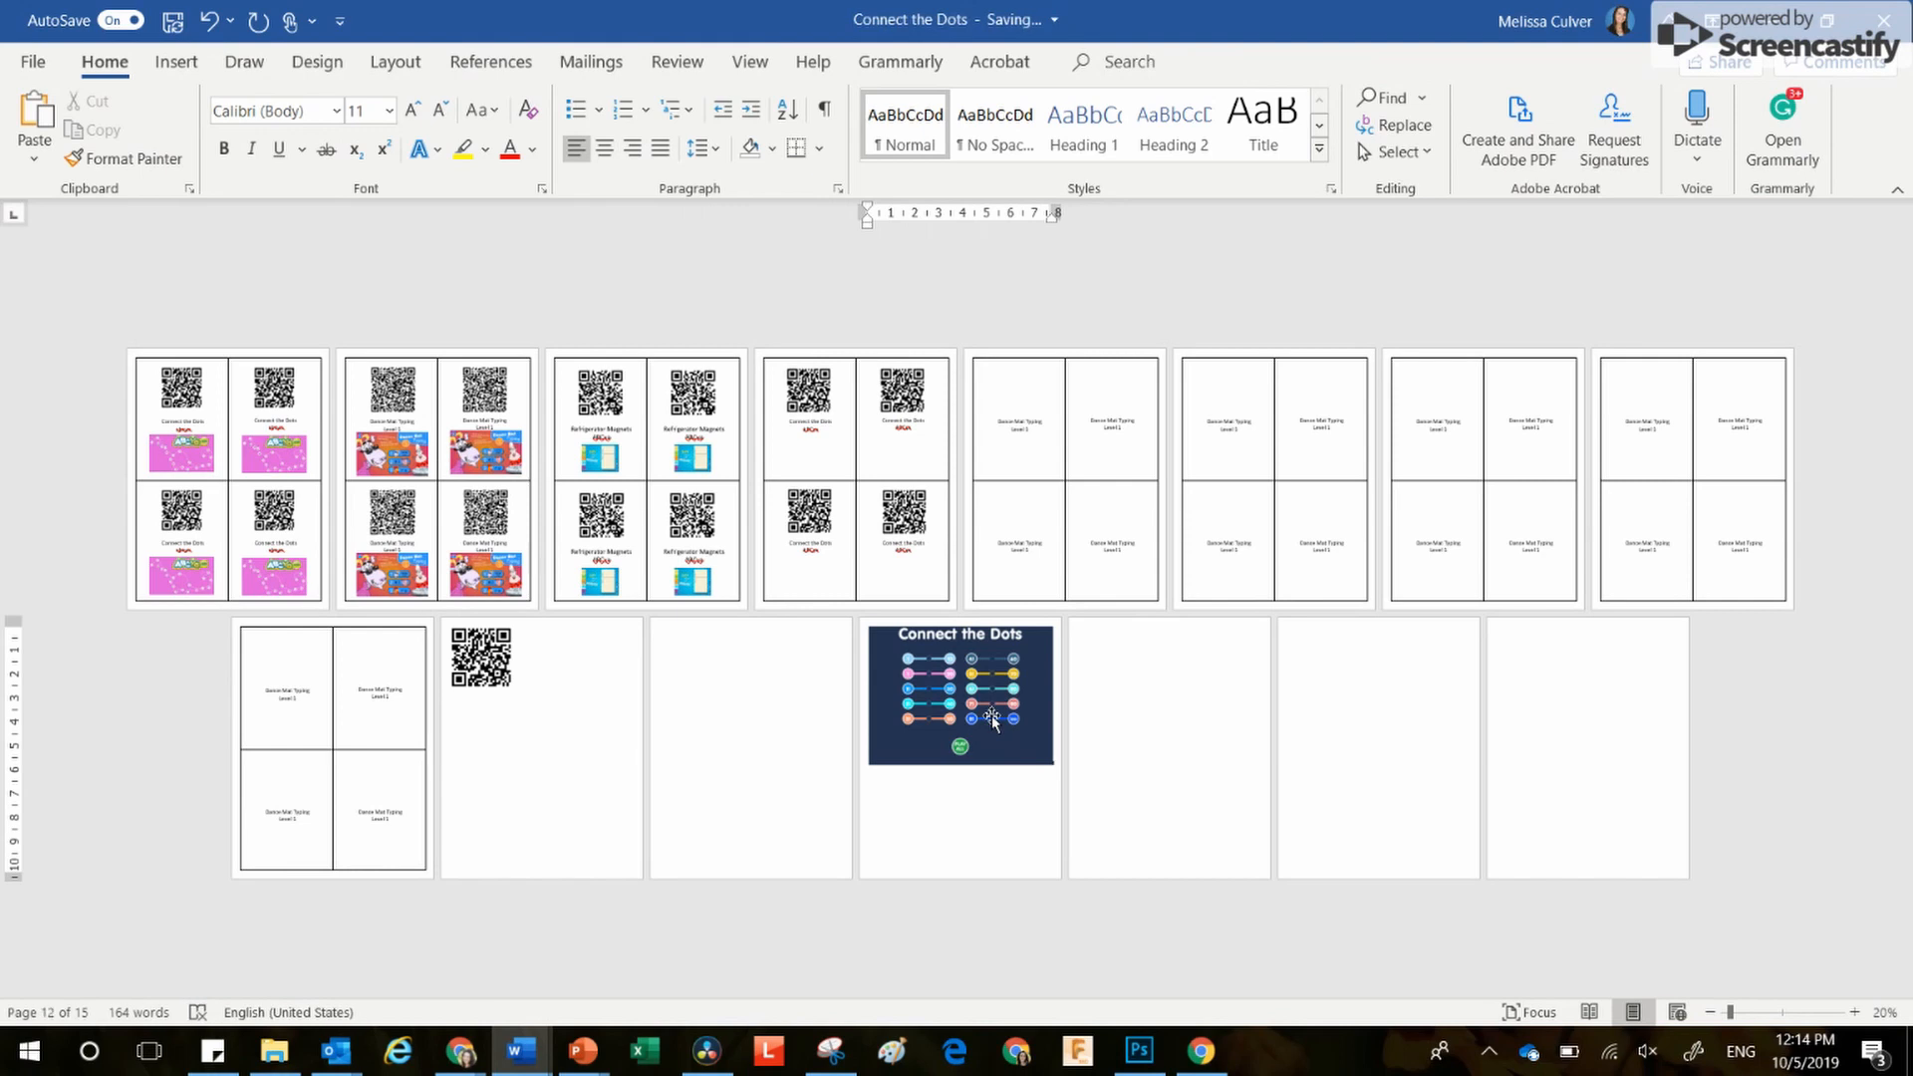
Step: Set the pasted Connect the Dots screenshot's text wrapping to In Front of Text and shrink it to roughly a third of its width
{"action": "left_click", "coordinate": [992, 717]}
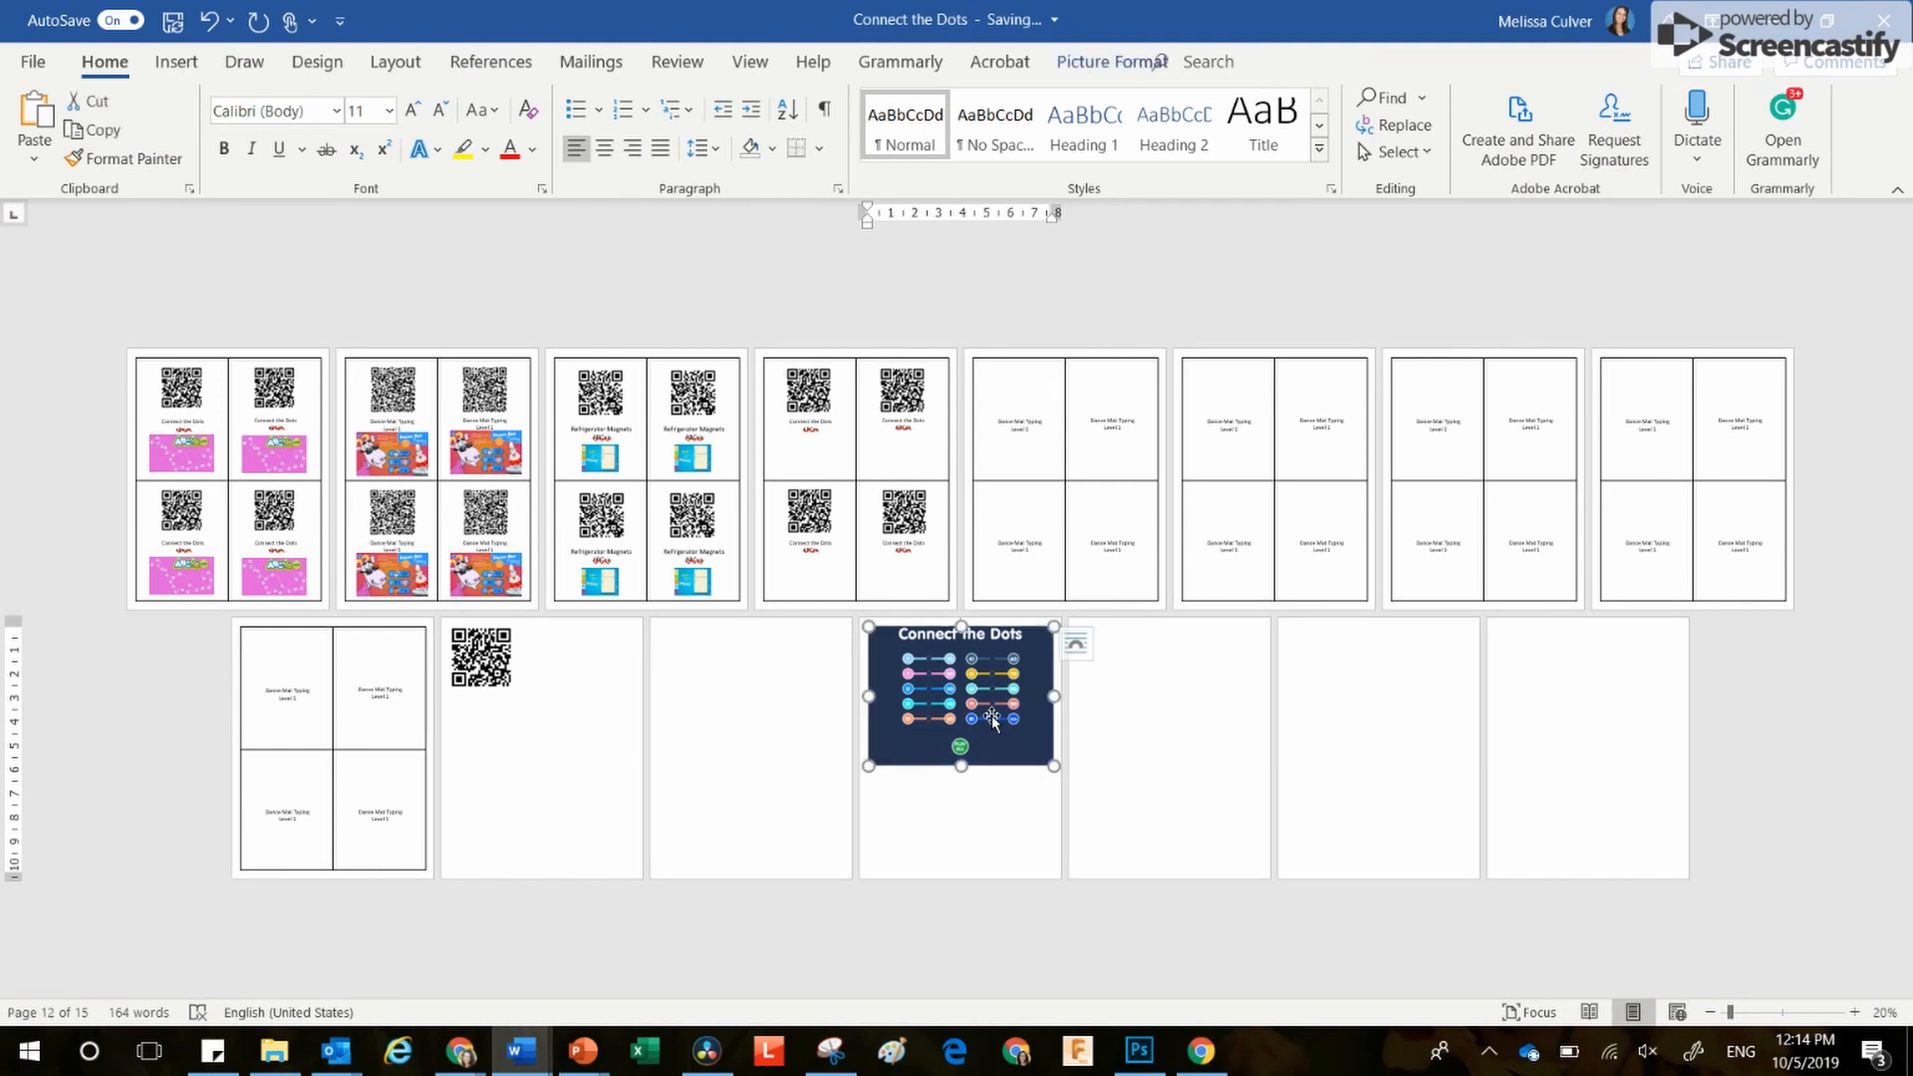
{"action": "right_click", "coordinate": [992, 718]}
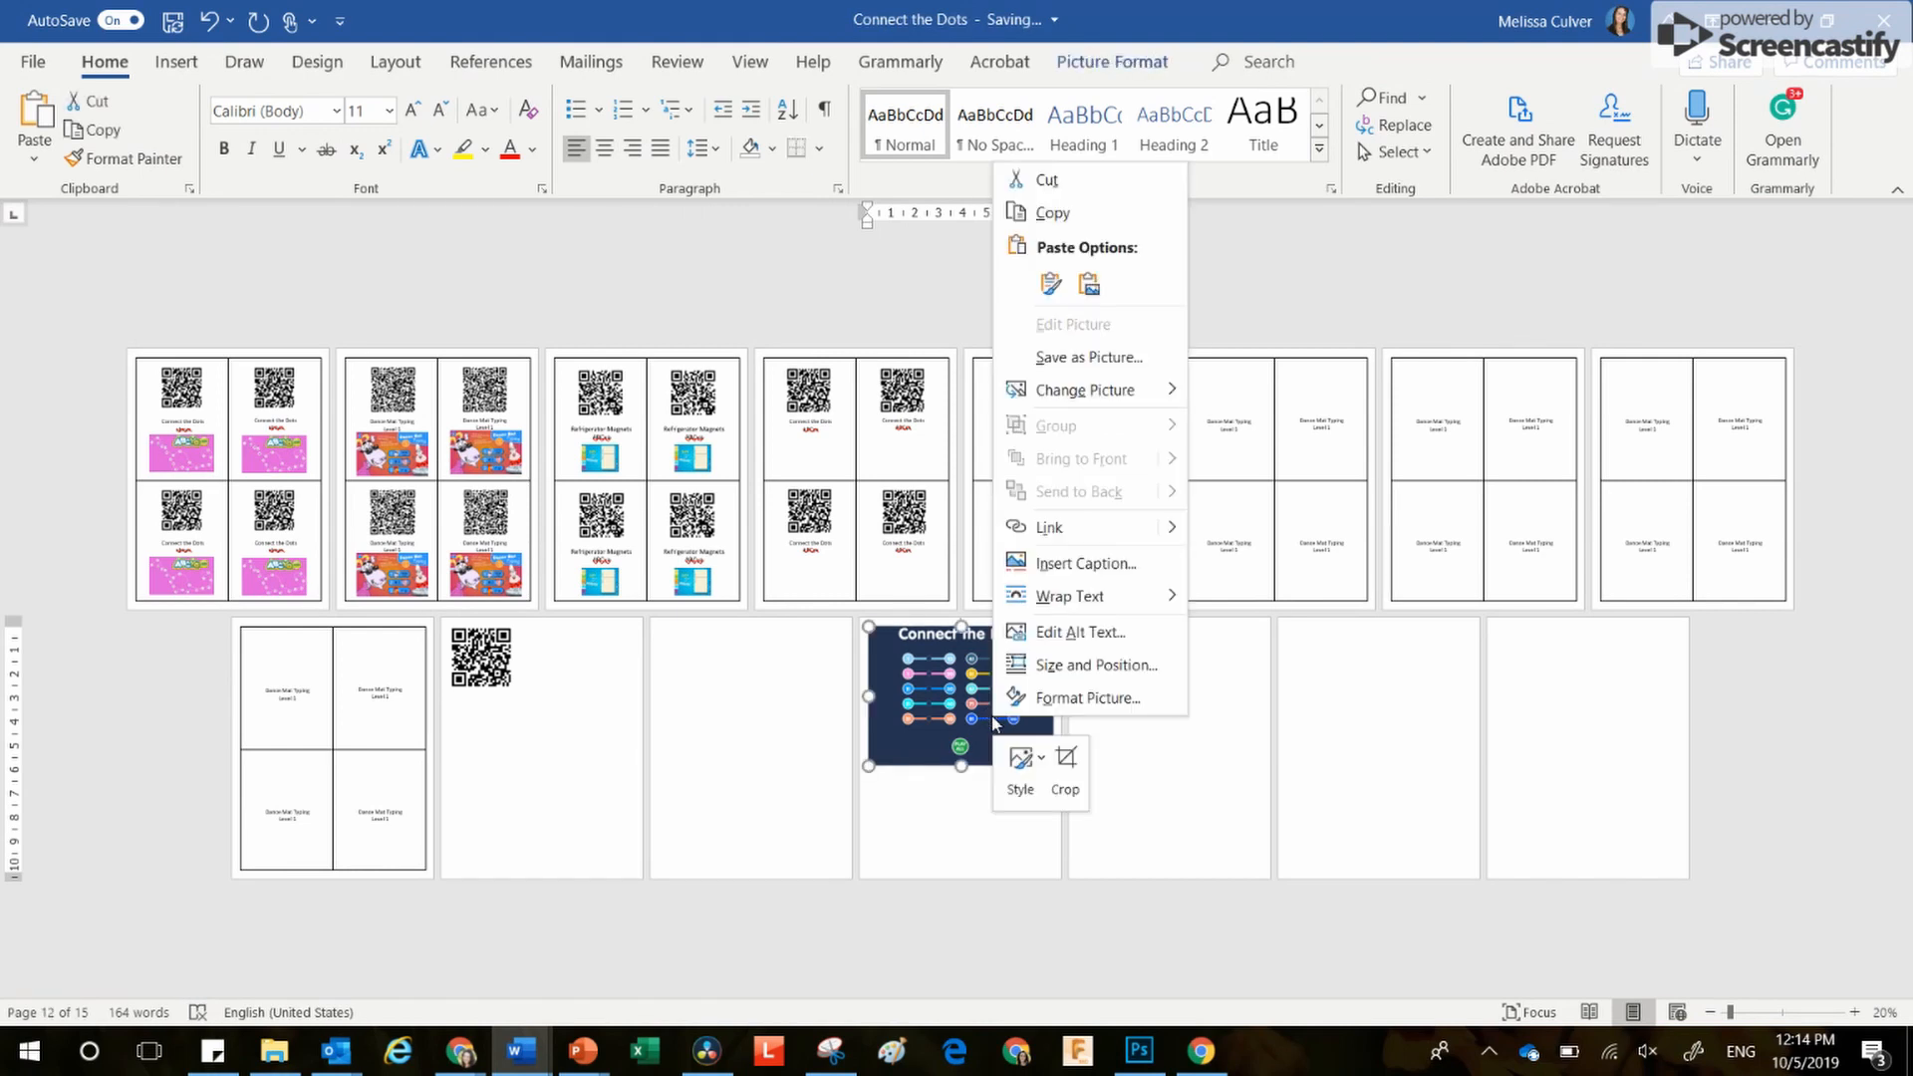
{"action": "mouse_move", "coordinate": [1072, 595]}
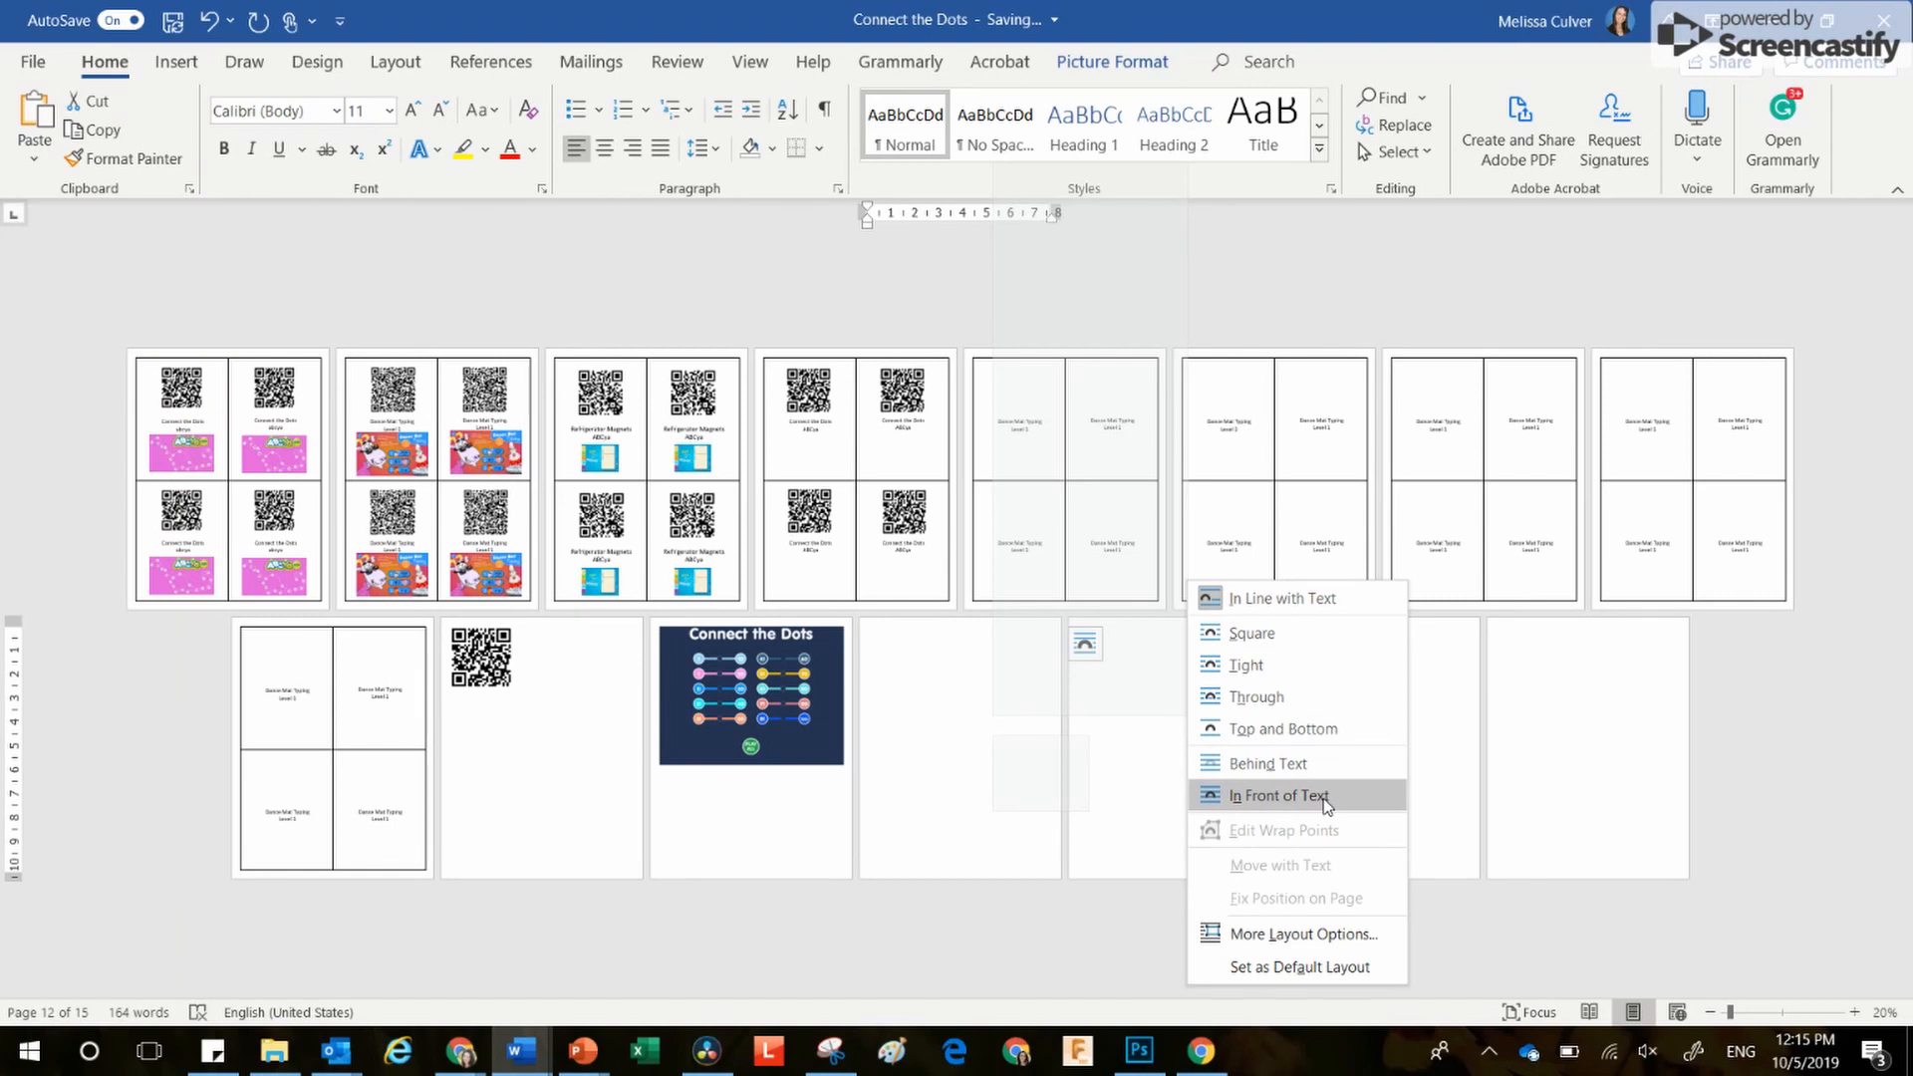
{"action": "left_click", "coordinate": [1278, 795]}
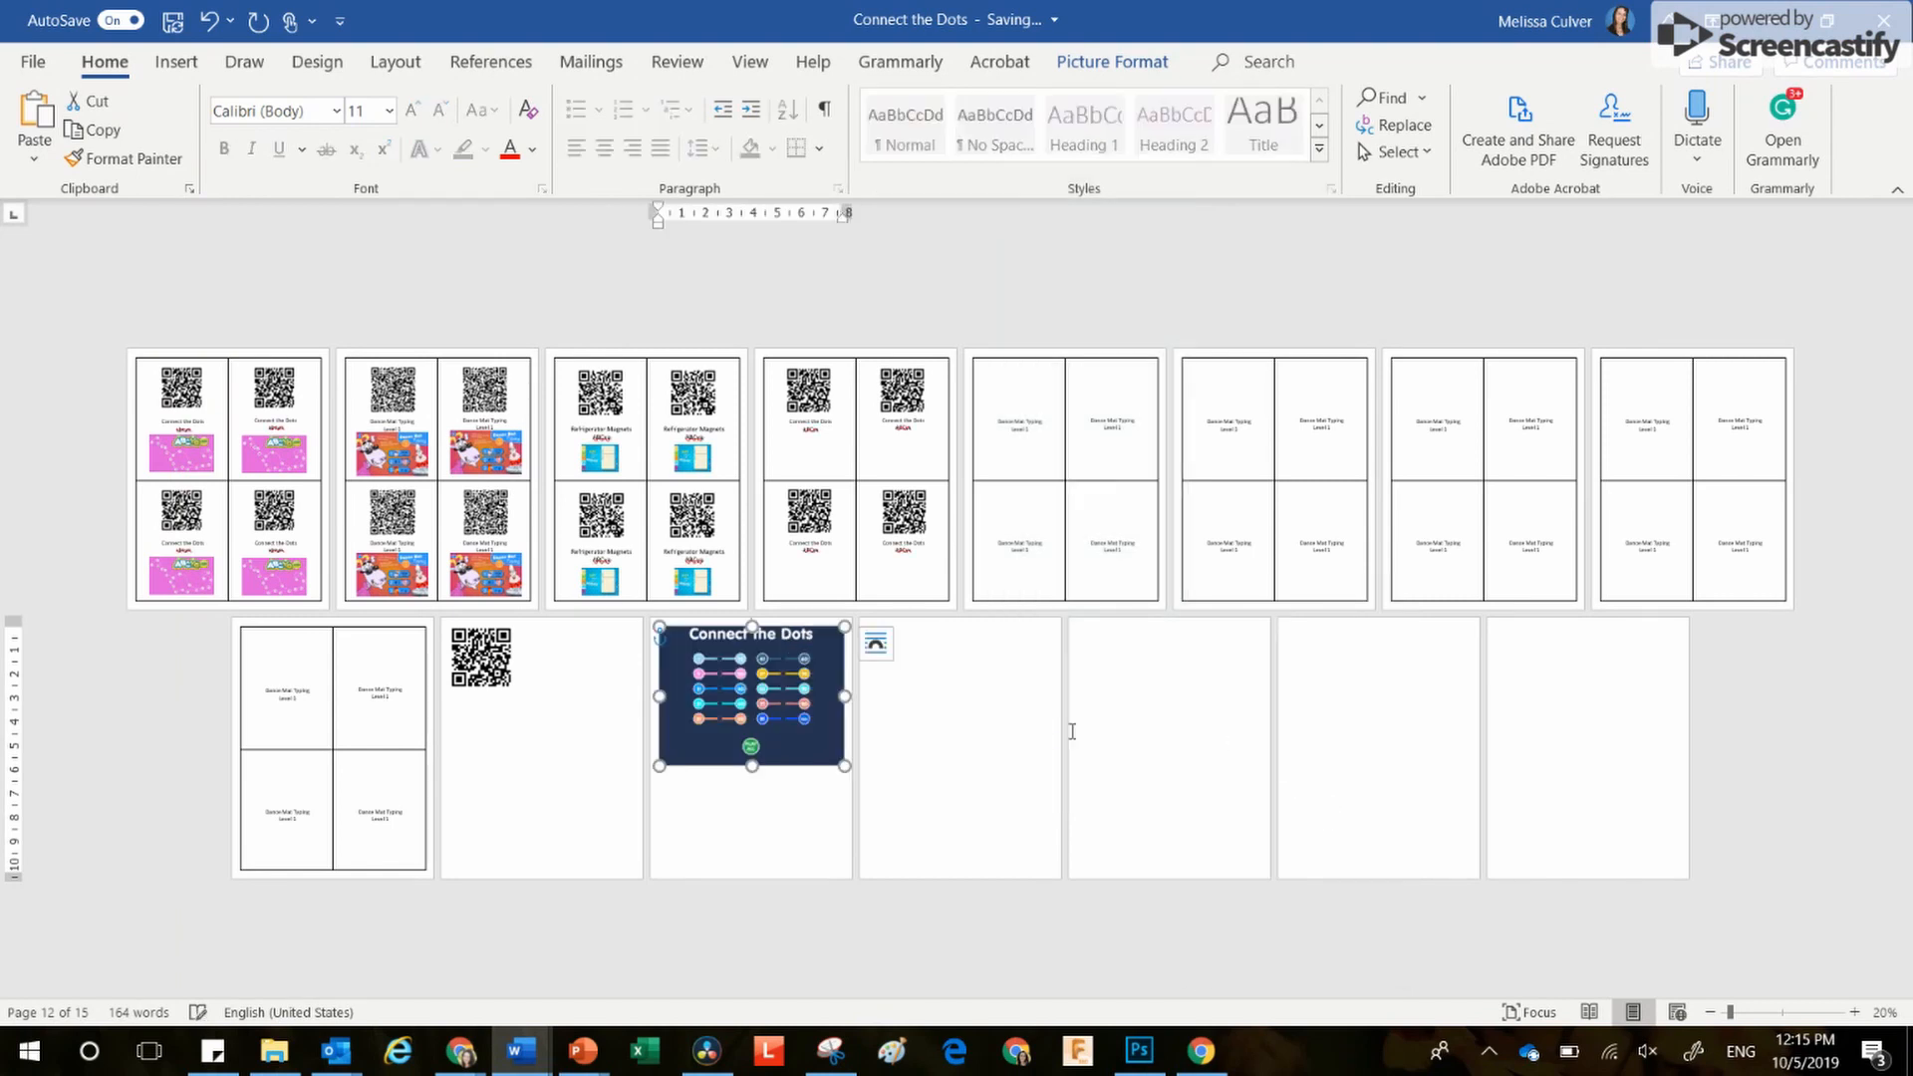
{"action": "left_click_drag", "start_coordinate": [846, 765], "coordinate": [712, 670]}
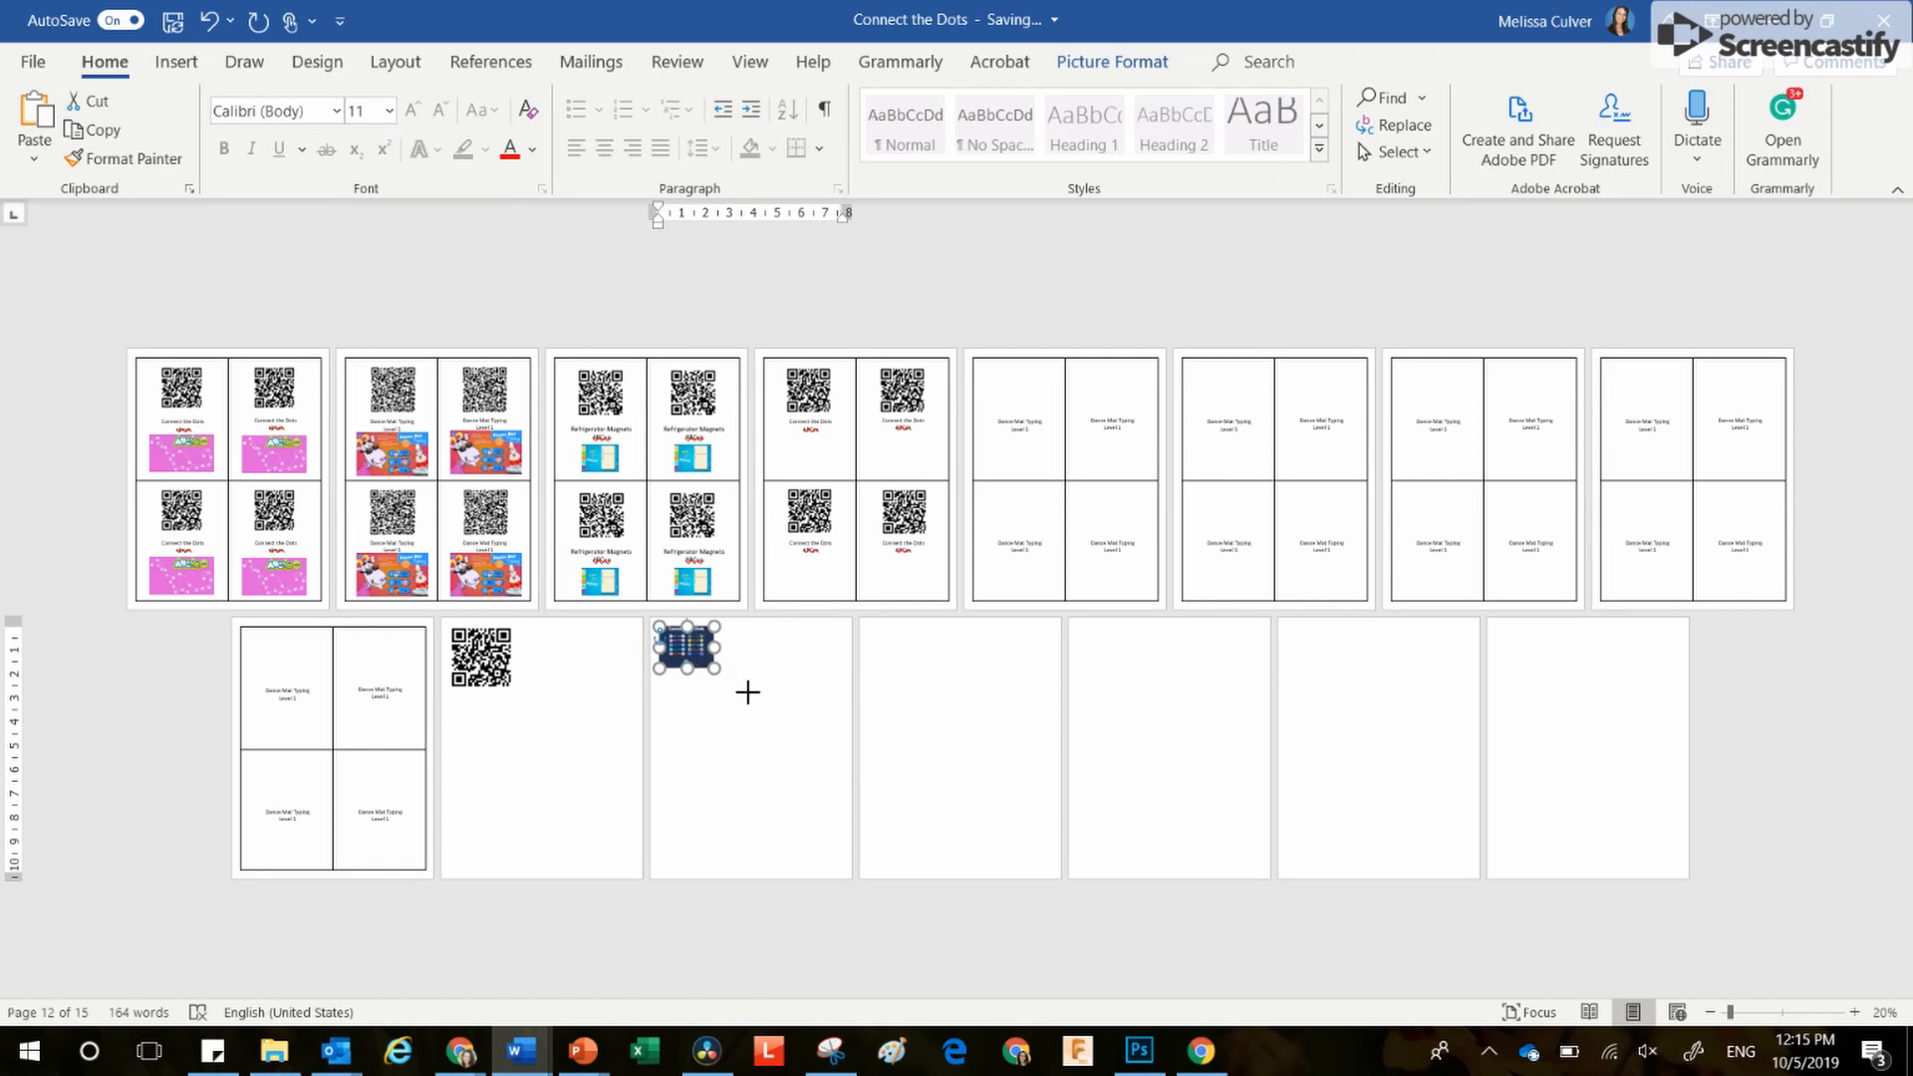
Step: Paste the Connect the Dots screenshot into the upper-left card on page 4, shrink it slightly and centre it below the label
{"action": "scroll", "coordinate": [747, 692], "scroll_direction": "up", "scroll_amount": 2}
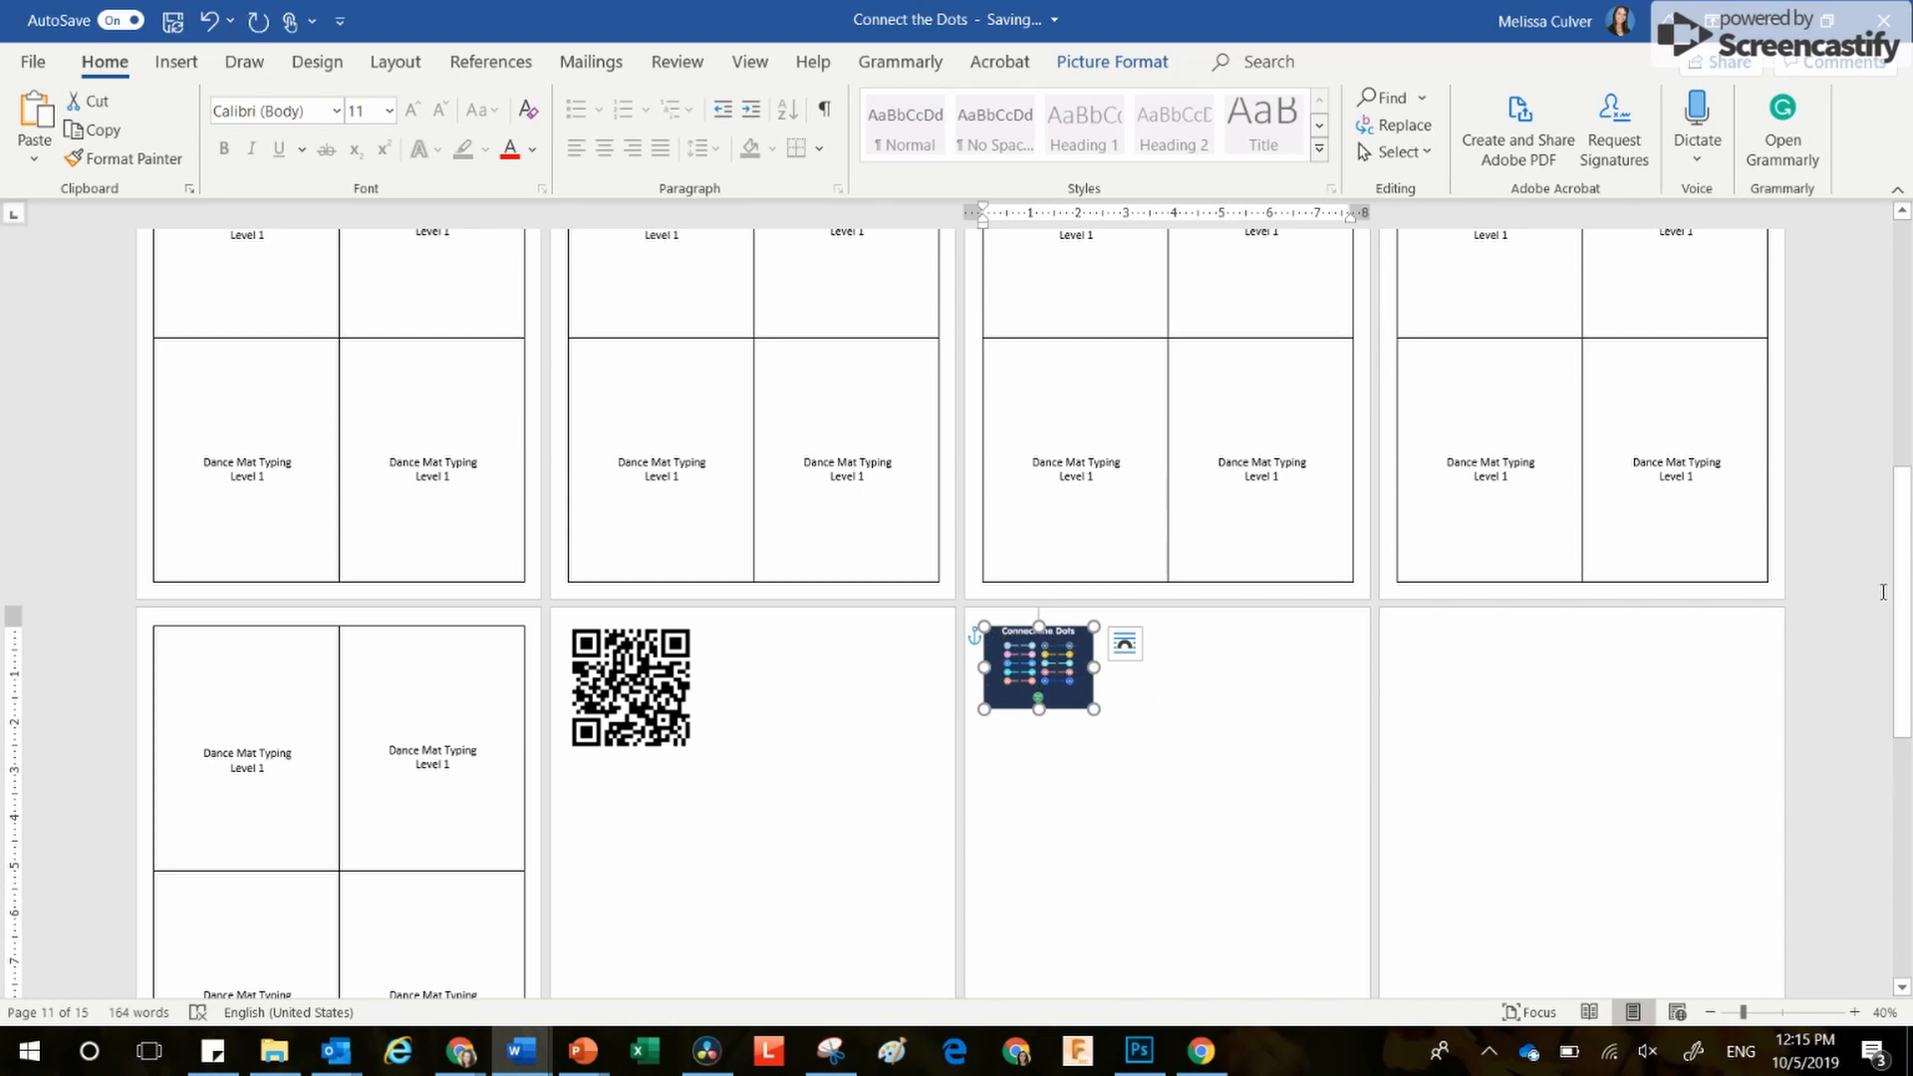
{"action": "left_click_drag", "start_coordinate": [1901, 608], "coordinate": [1898, 337]}
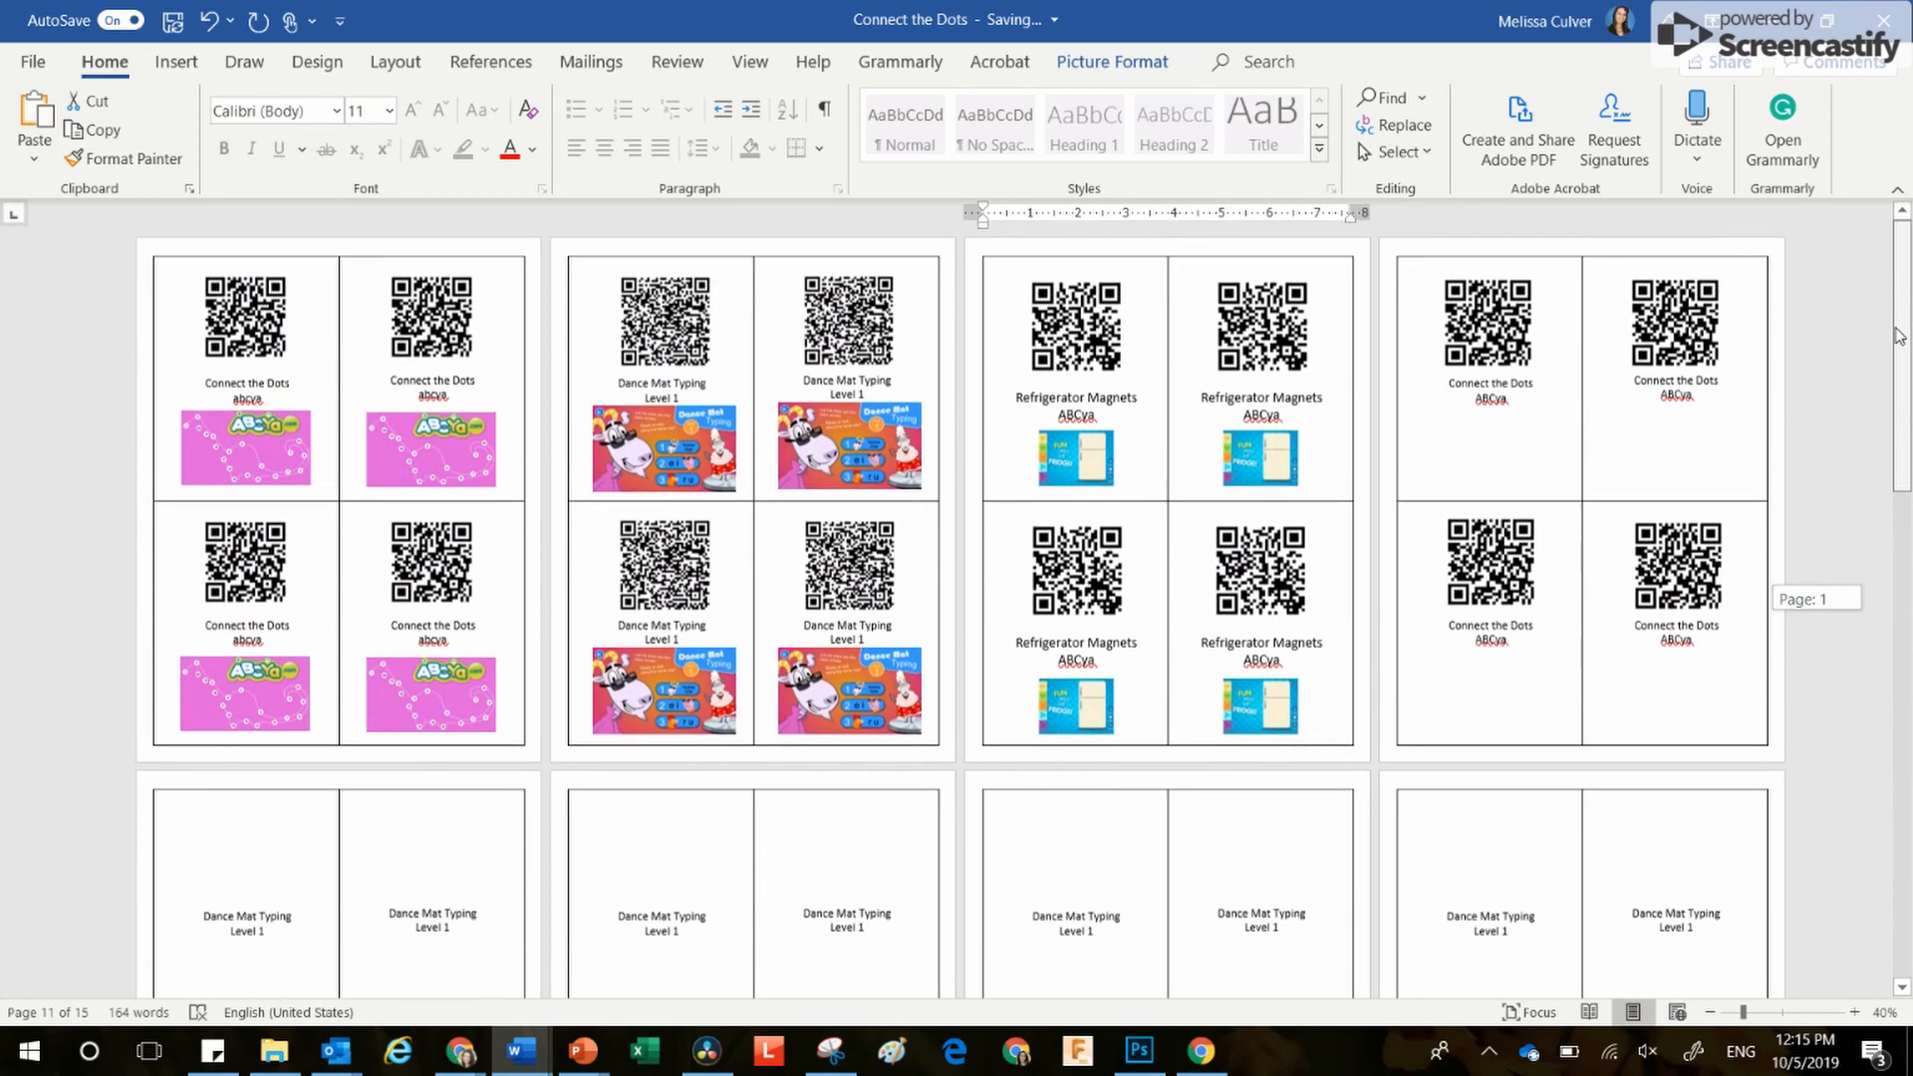
{"action": "left_click", "coordinate": [1541, 417]}
{"action": "scroll", "coordinate": [1540, 417], "scroll_direction": "up", "scroll_amount": 4}
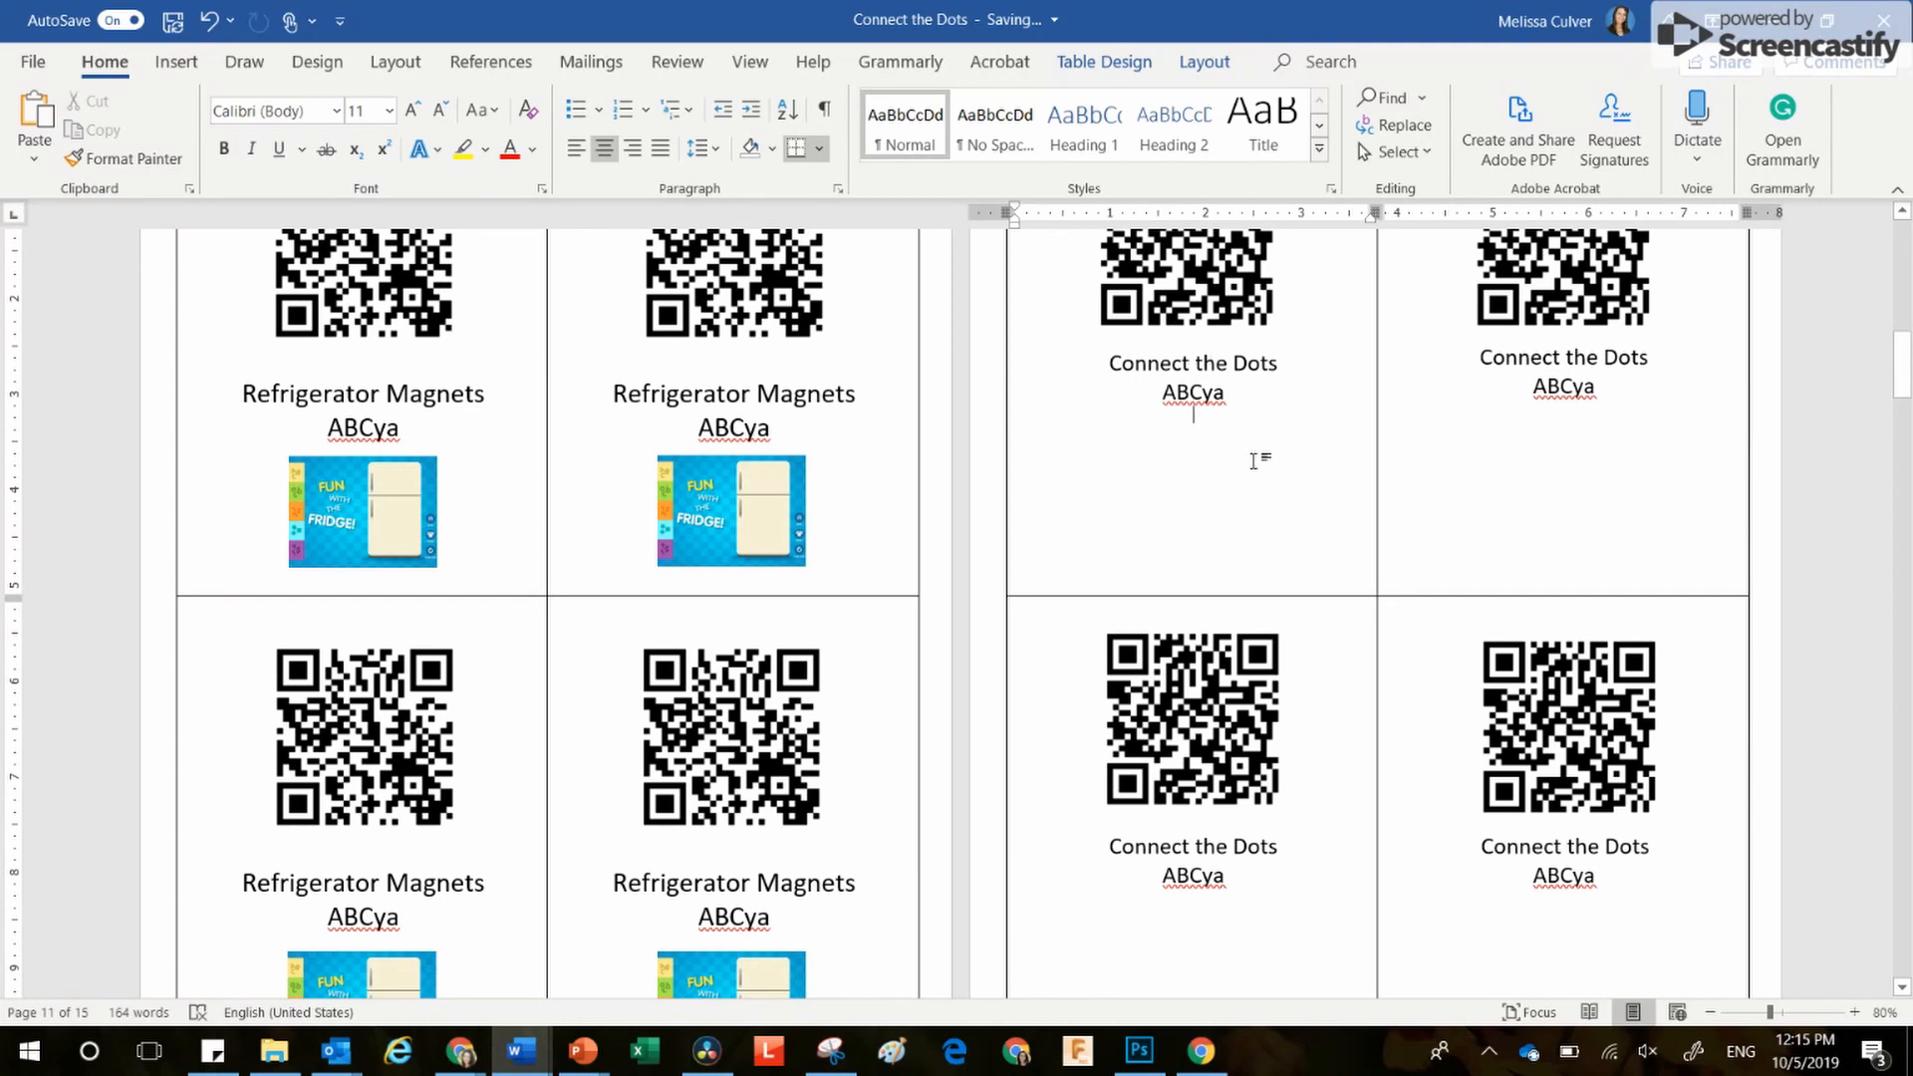
{"action": "key", "text": "ctrl+v"}
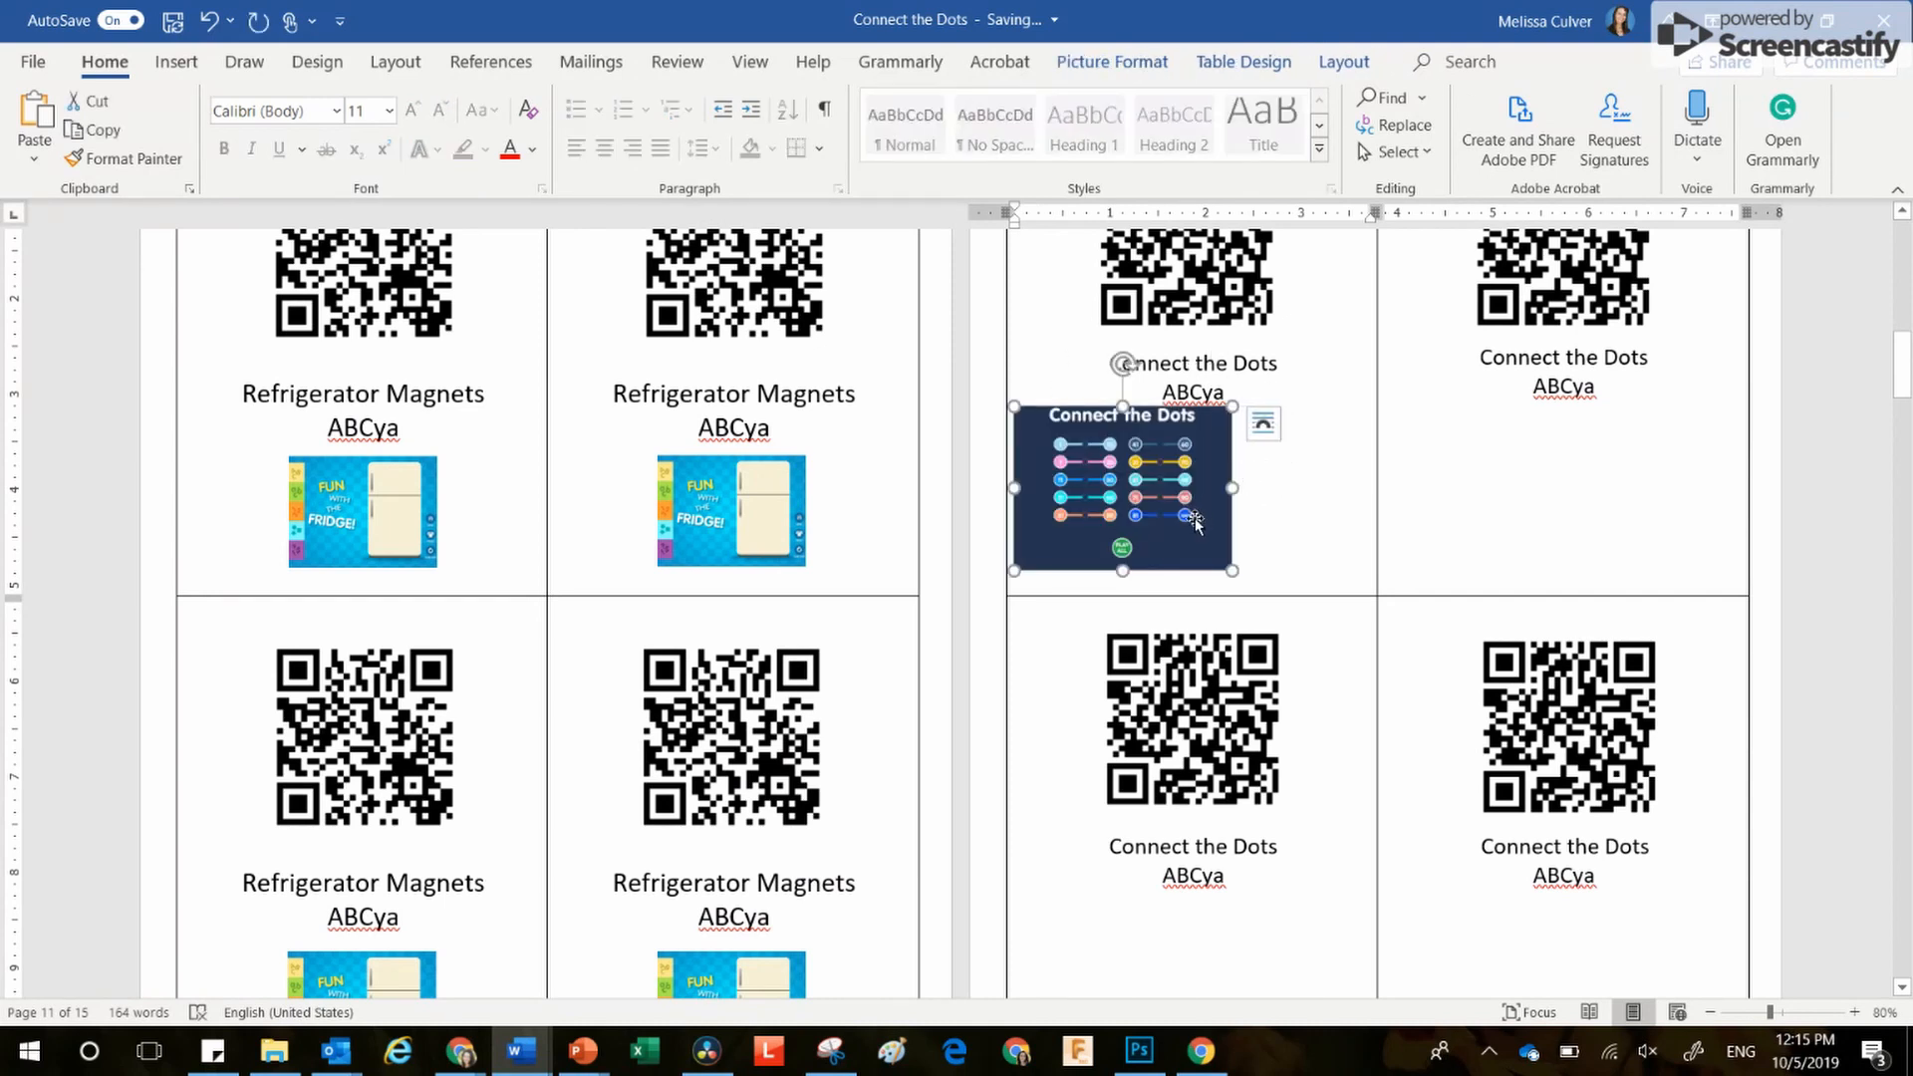
{"action": "mouse_move", "coordinate": [1179, 524]}
{"action": "left_mouse_down"}
{"action": "mouse_move", "coordinate": [1256, 527]}
{"action": "mouse_move", "coordinate": [1303, 584]}
{"action": "mouse_move", "coordinate": [1239, 521]}
{"action": "mouse_move", "coordinate": [1272, 535]}
{"action": "mouse_move", "coordinate": [1202, 522]}
{"action": "left_mouse_up"}
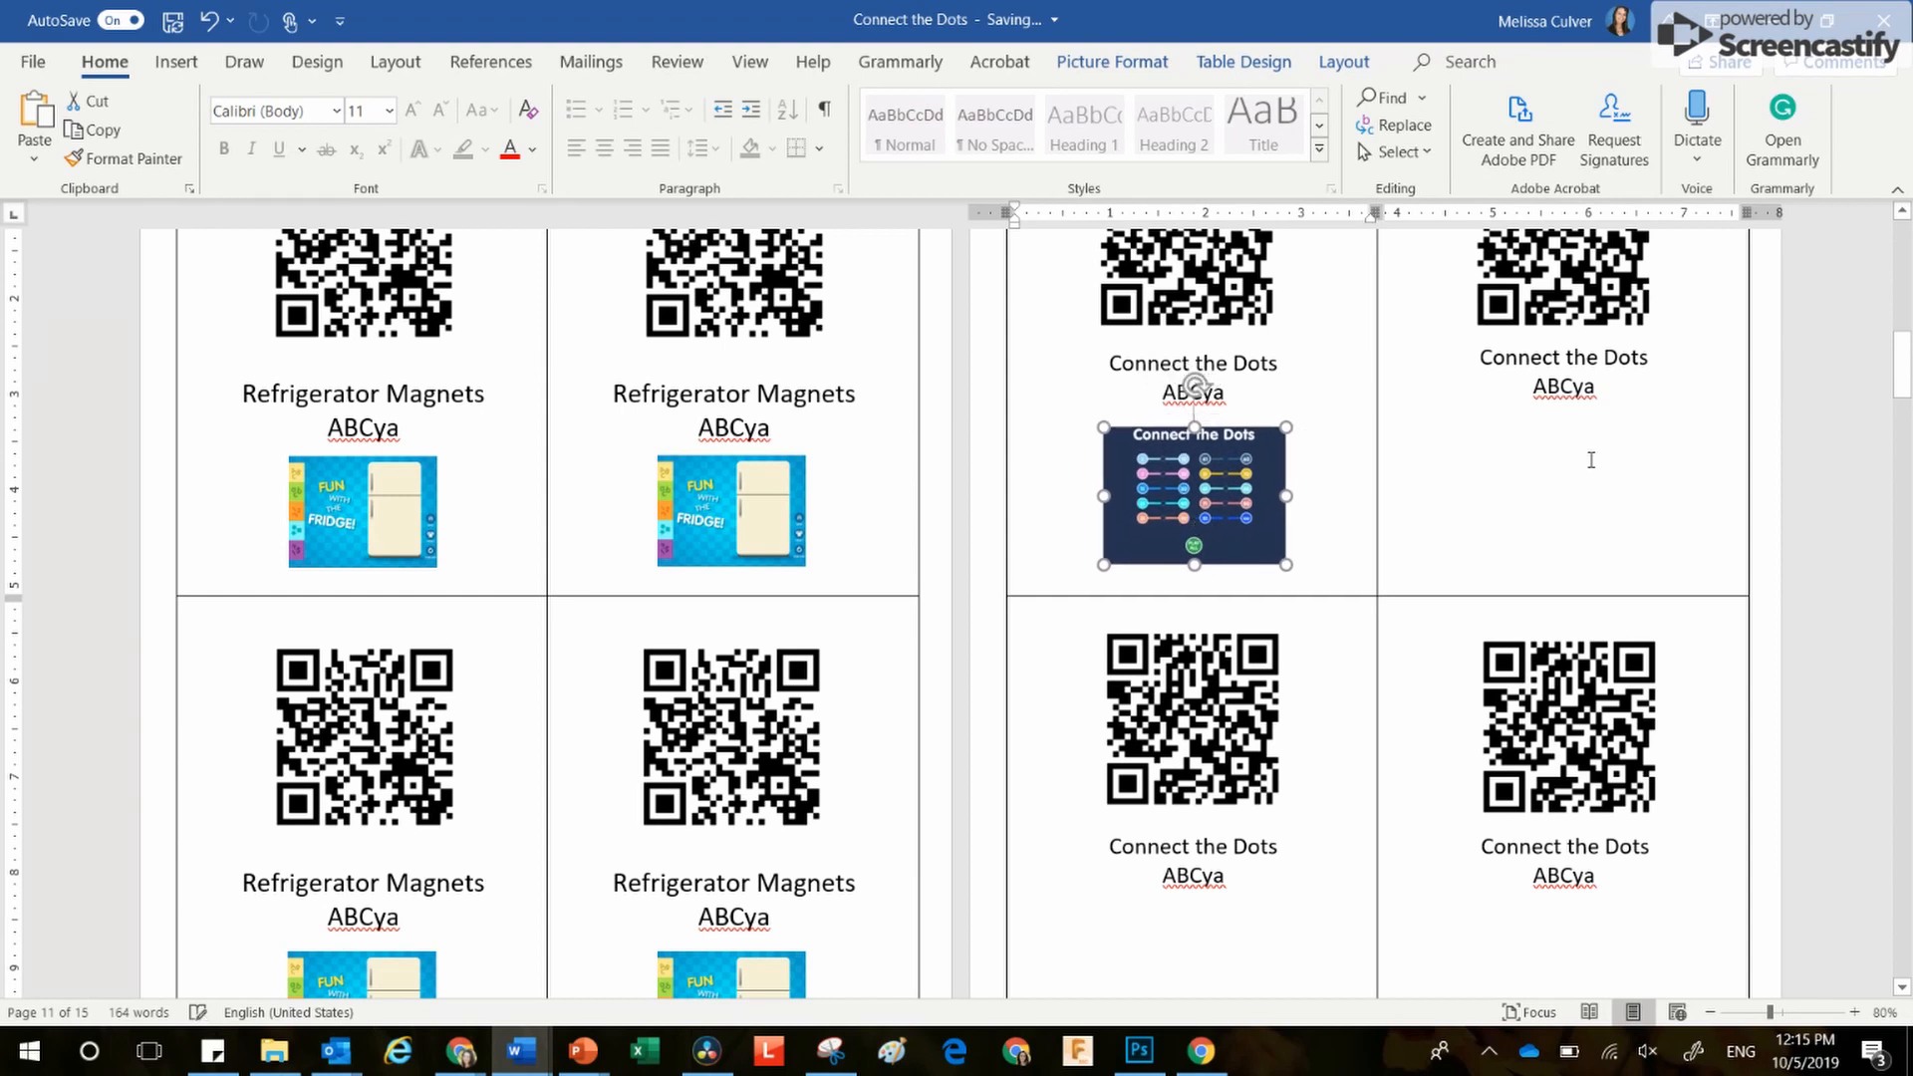
{"action": "left_click", "coordinate": [1590, 457]}
{"action": "key", "text": "ctrl+v"}
{"action": "left_click_drag", "start_coordinate": [1479, 481], "coordinate": [1549, 491]}
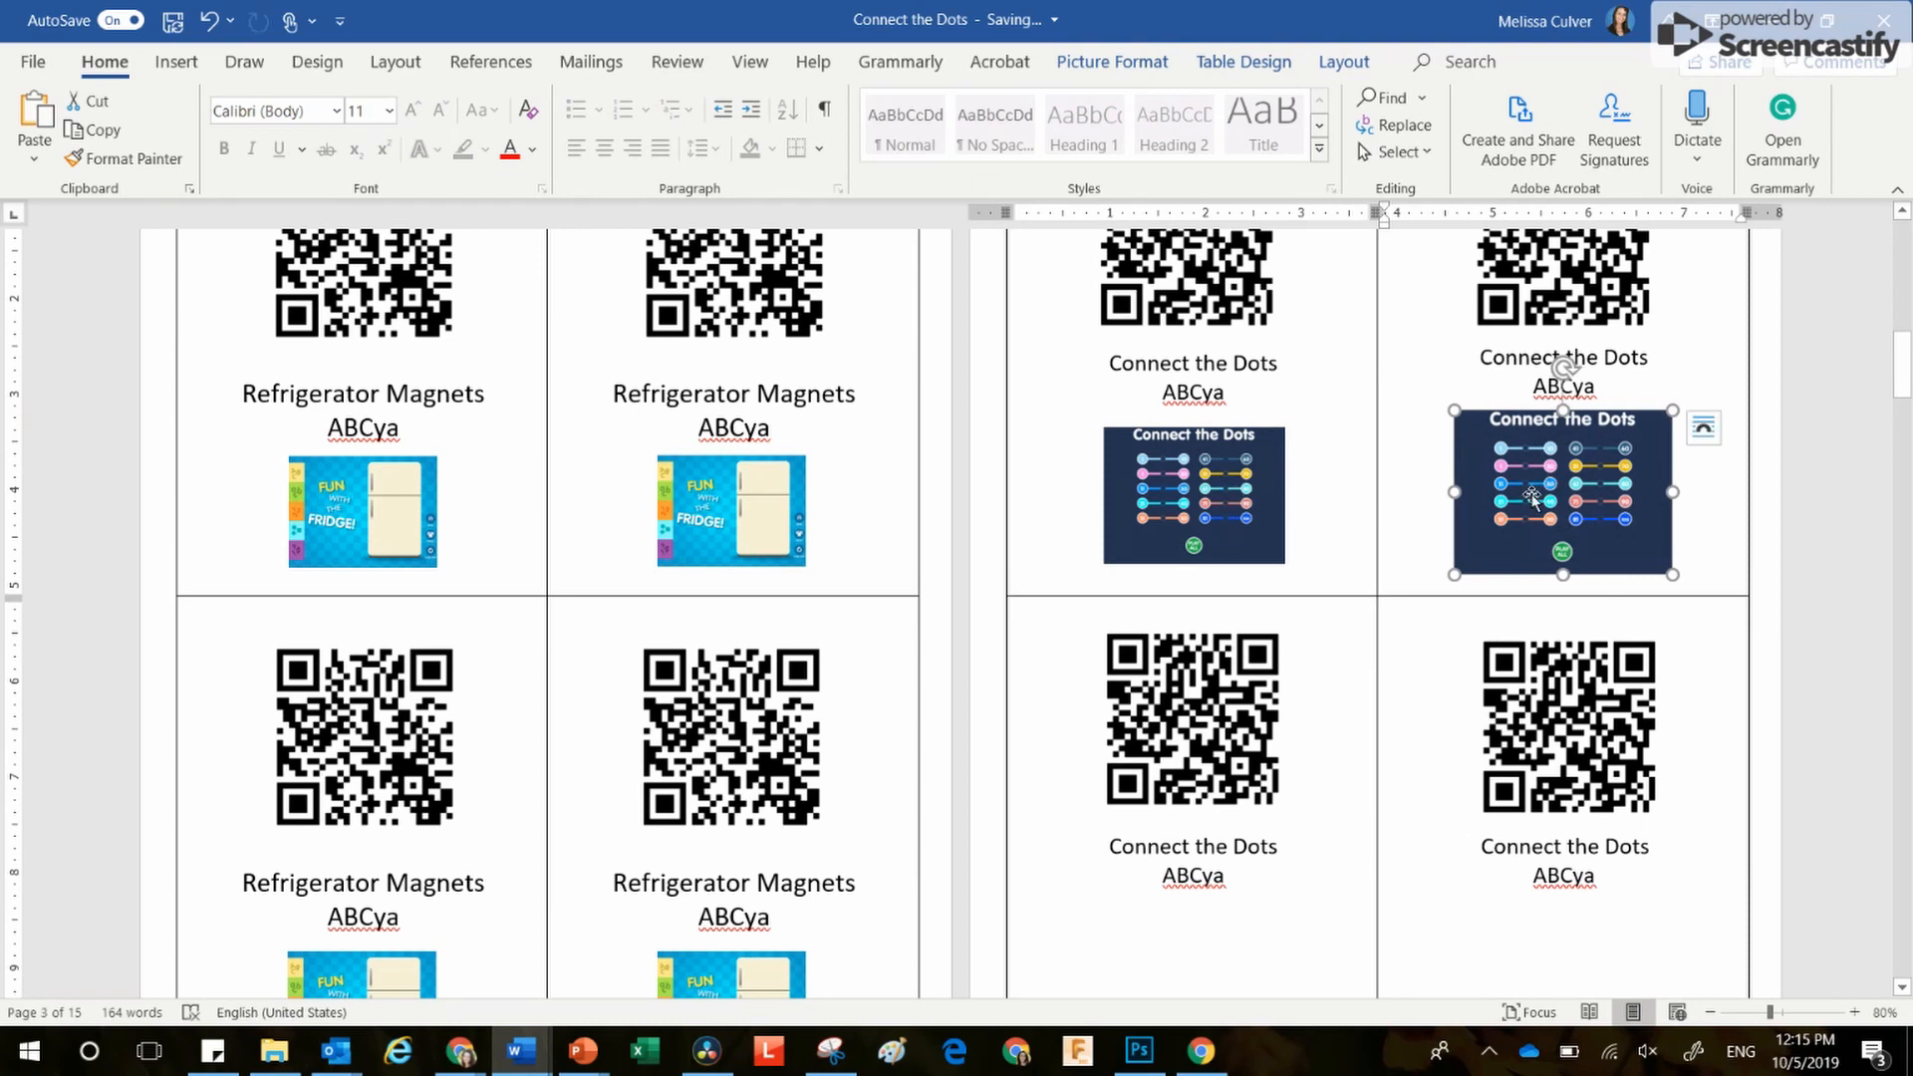
{"action": "key", "text": "ctrl+z"}
Step: Copy the resized screenshot from the upper-left card into the upper-right card on page 4 and centre it below the label
{"action": "left_click", "coordinate": [1221, 631]}
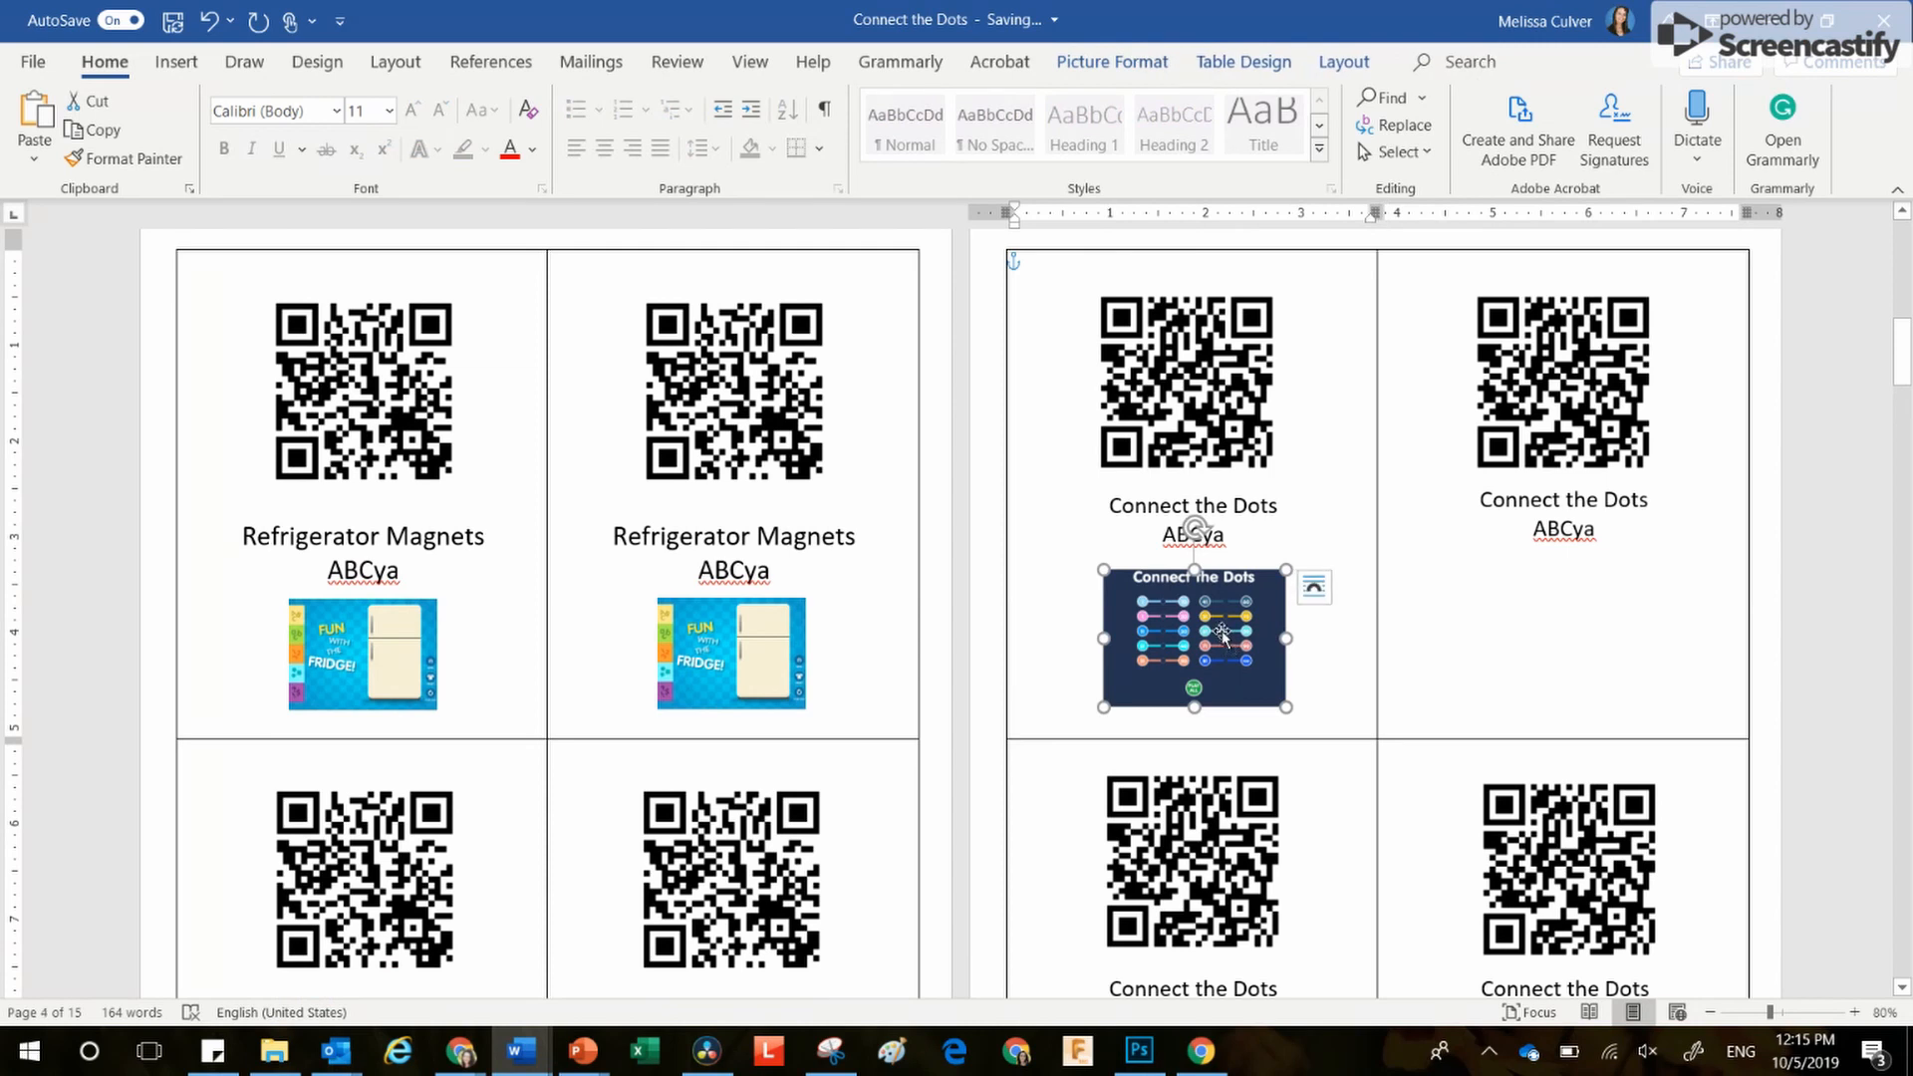
{"action": "left_click", "coordinate": [1610, 596]}
{"action": "key", "text": "ctrl+v"}
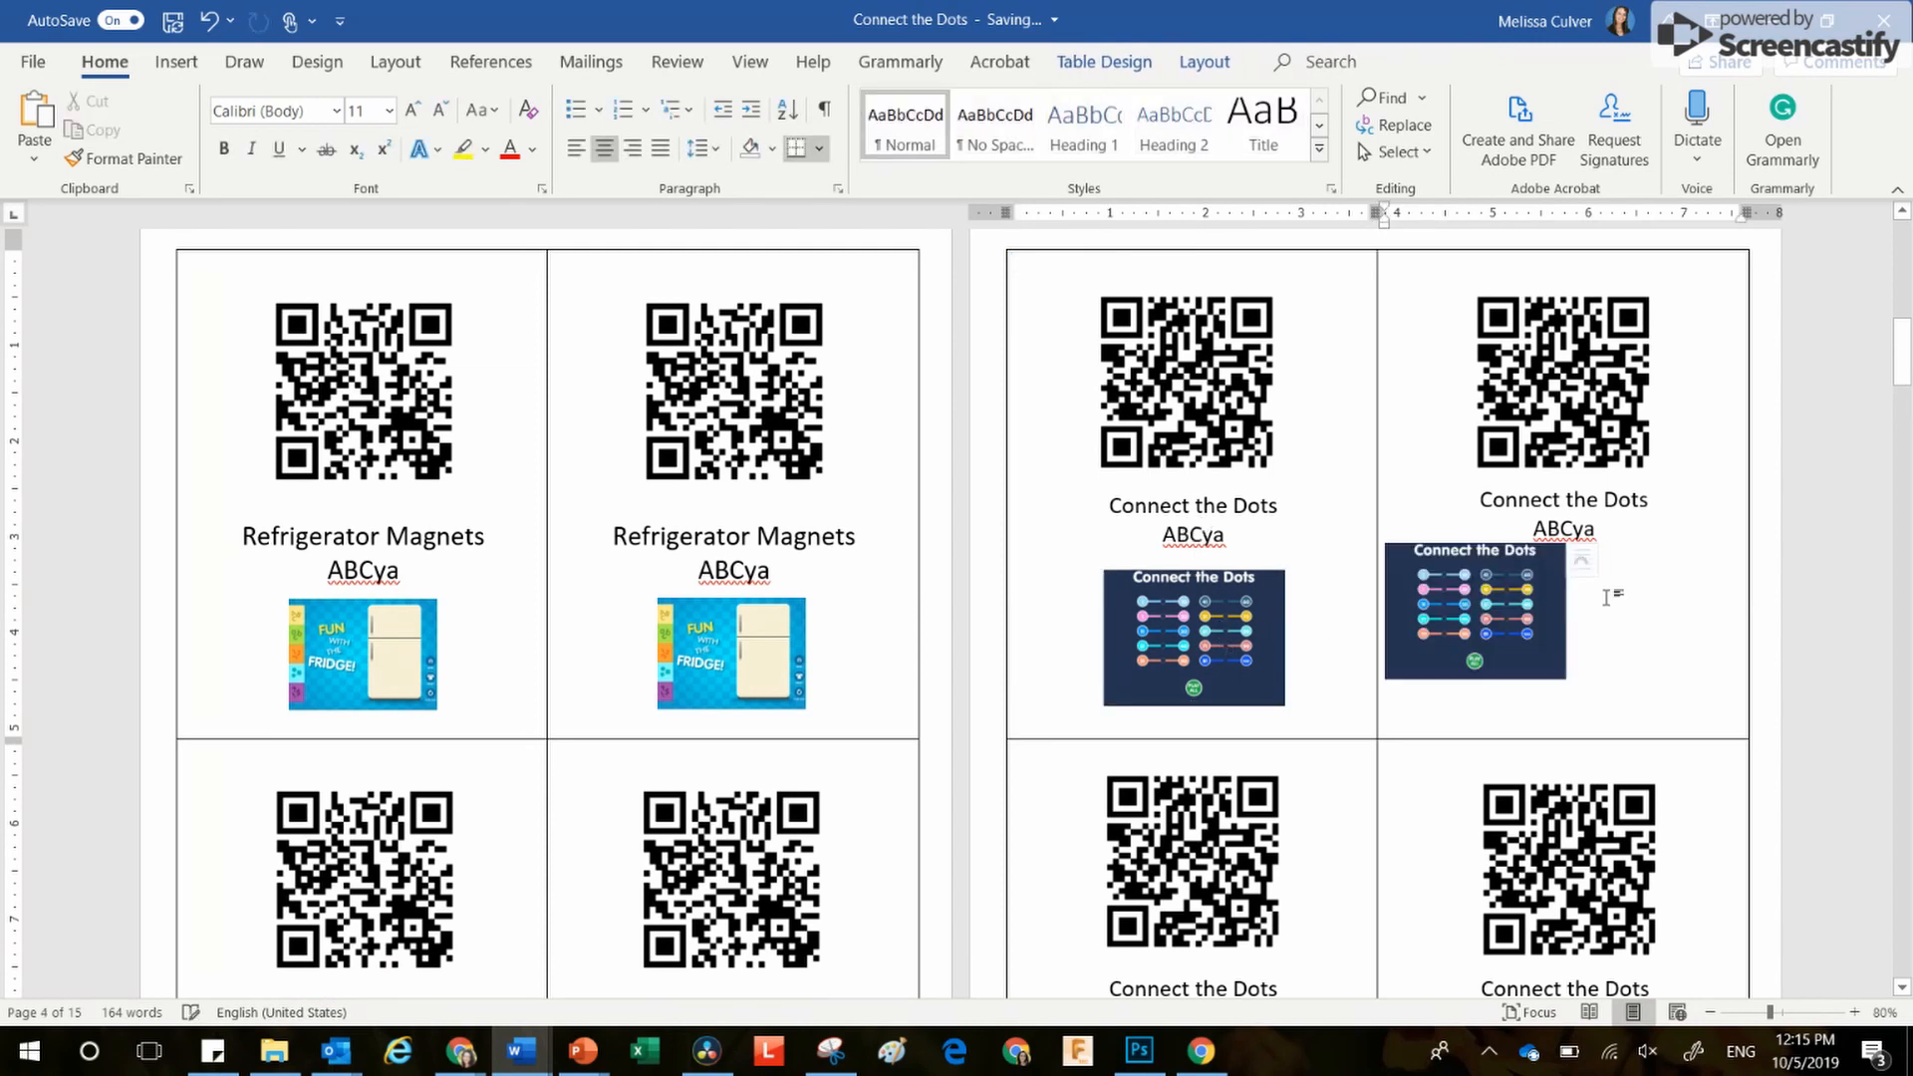
{"action": "left_click", "coordinate": [1489, 612]}
{"action": "left_click_drag", "start_coordinate": [1489, 611], "coordinate": [1564, 645]}
Step: Paste the resized screenshot into both lower cards on page 4 and centre each copy below its label
{"action": "scroll", "coordinate": [1294, 754], "scroll_direction": "down", "scroll_amount": 5}
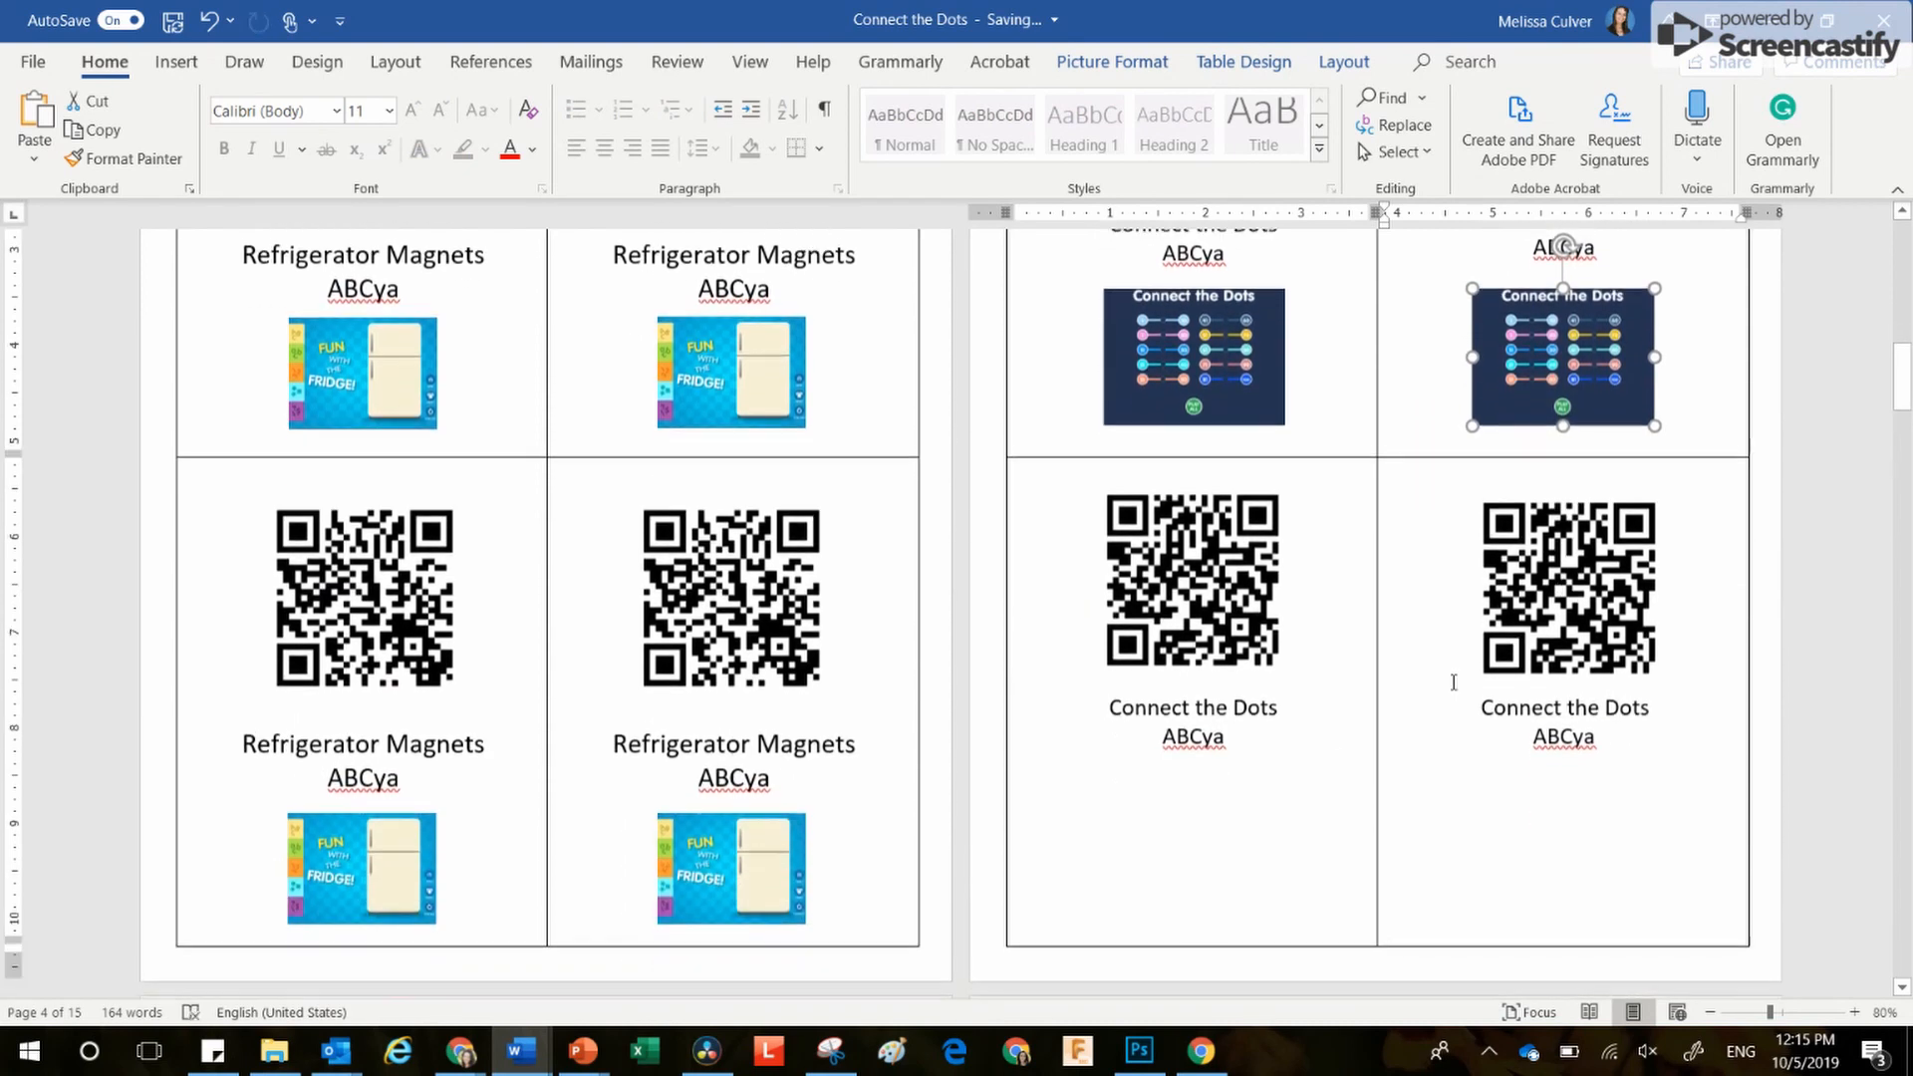
{"action": "left_click", "coordinate": [1293, 755]}
{"action": "key", "text": "ctrl+v"}
{"action": "left_click_drag", "start_coordinate": [1116, 811], "coordinate": [1207, 833]}
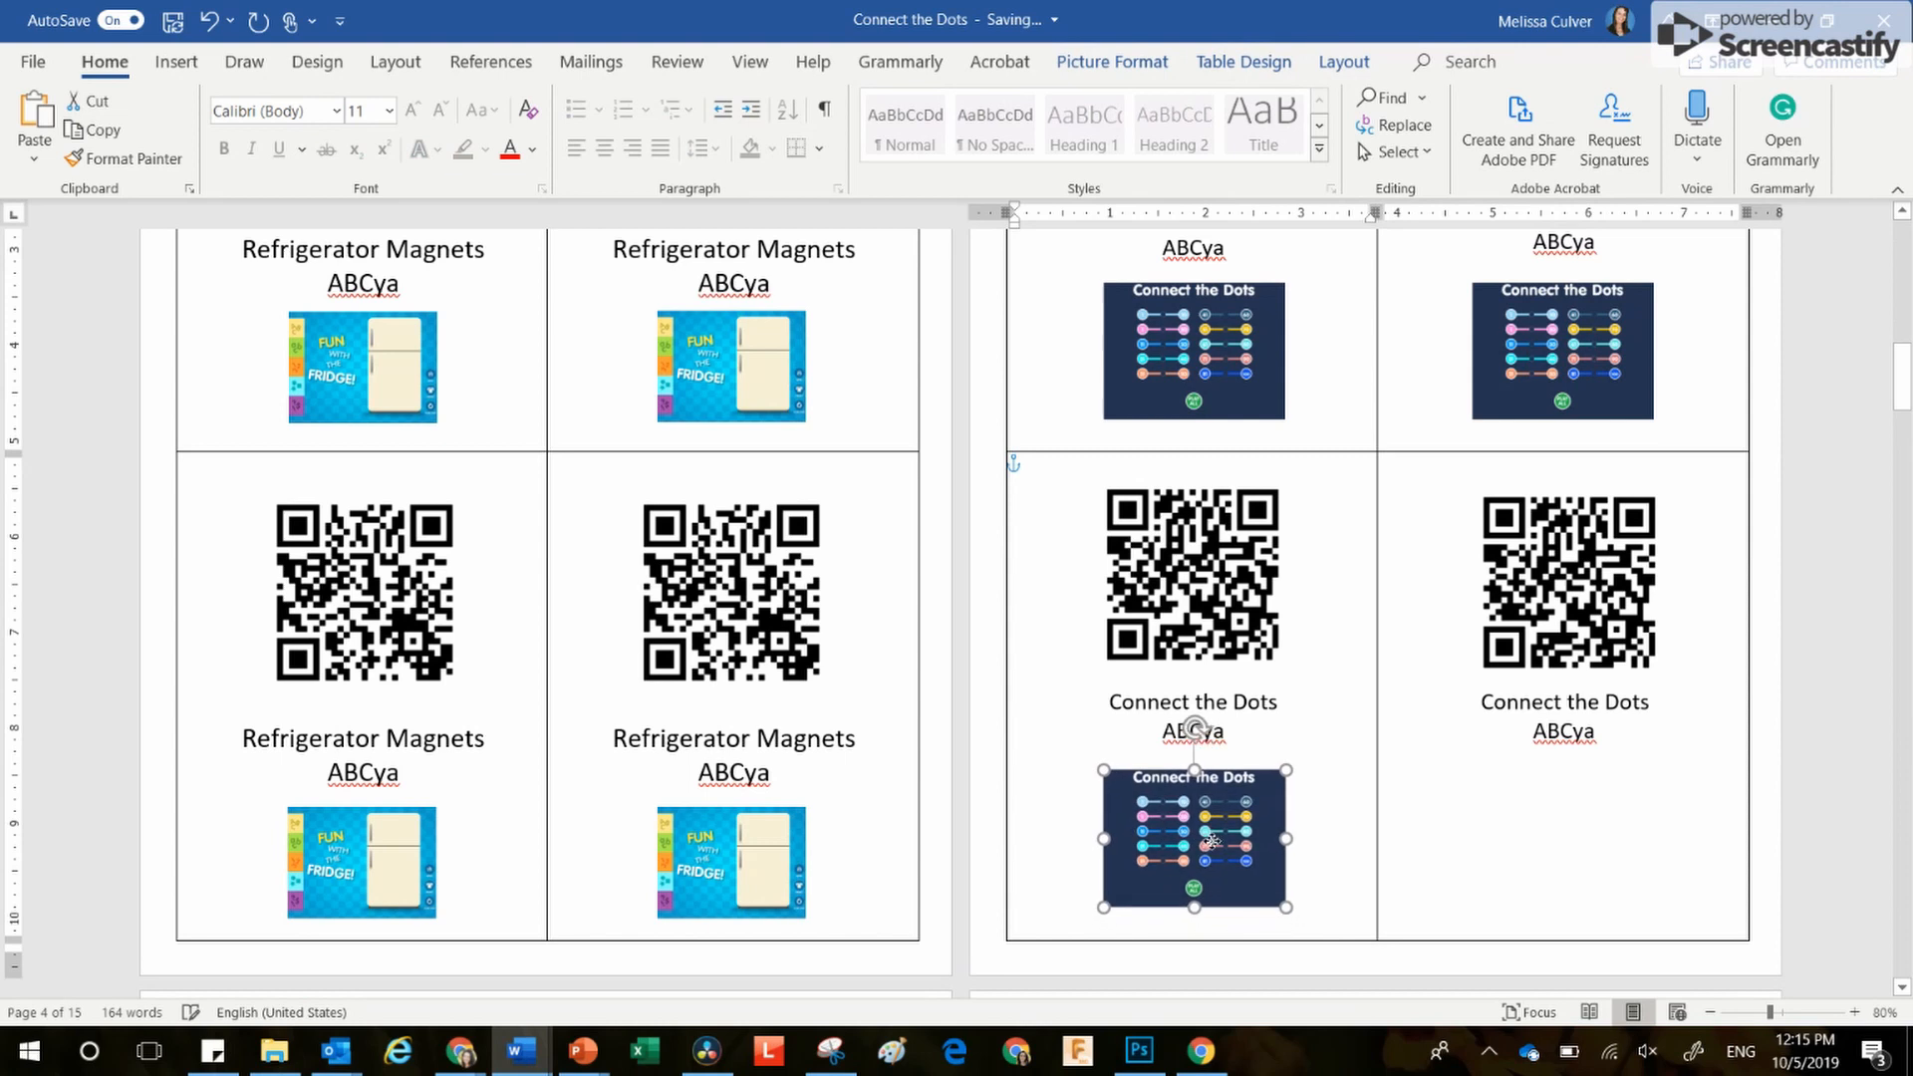
{"action": "left_click", "coordinate": [1639, 777]}
{"action": "key", "text": "ctrl+v"}
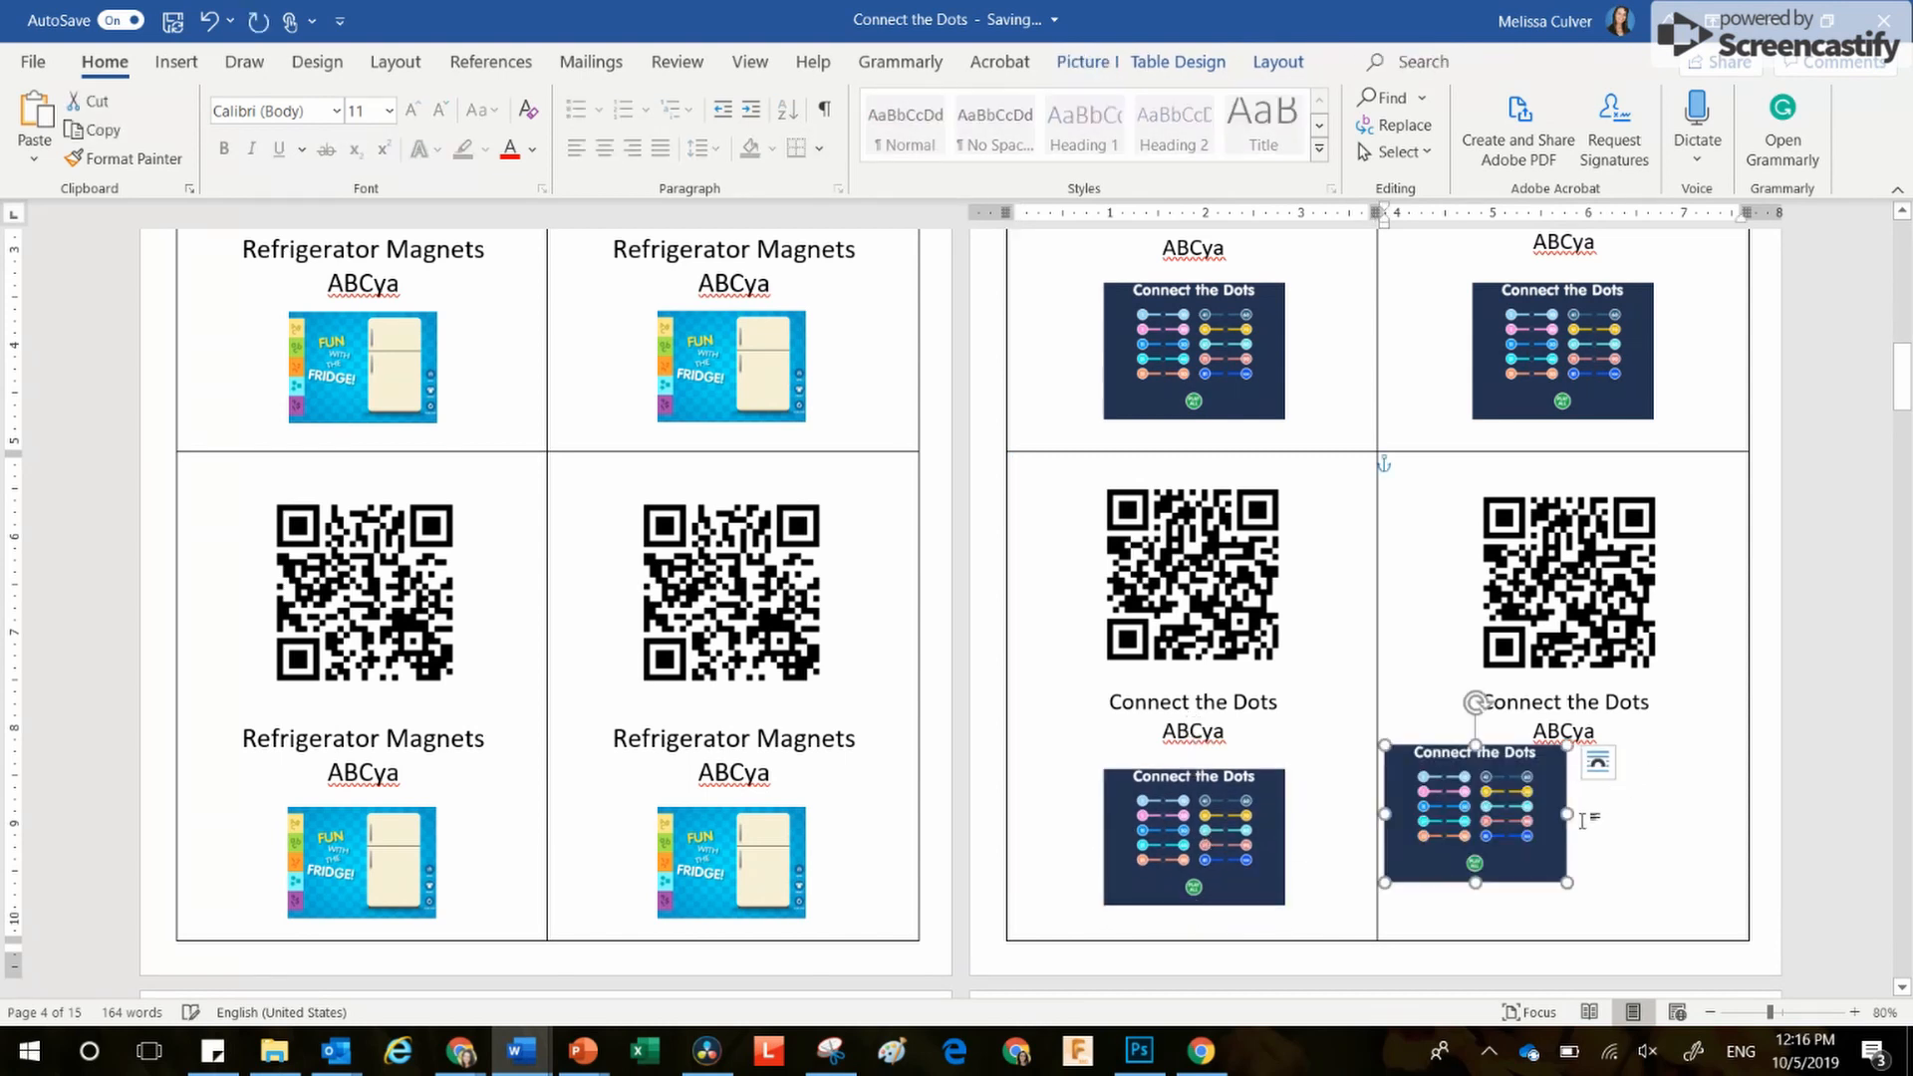
{"action": "left_click_drag", "start_coordinate": [1497, 825], "coordinate": [1547, 837]}
{"action": "left_click", "coordinate": [1684, 837]}
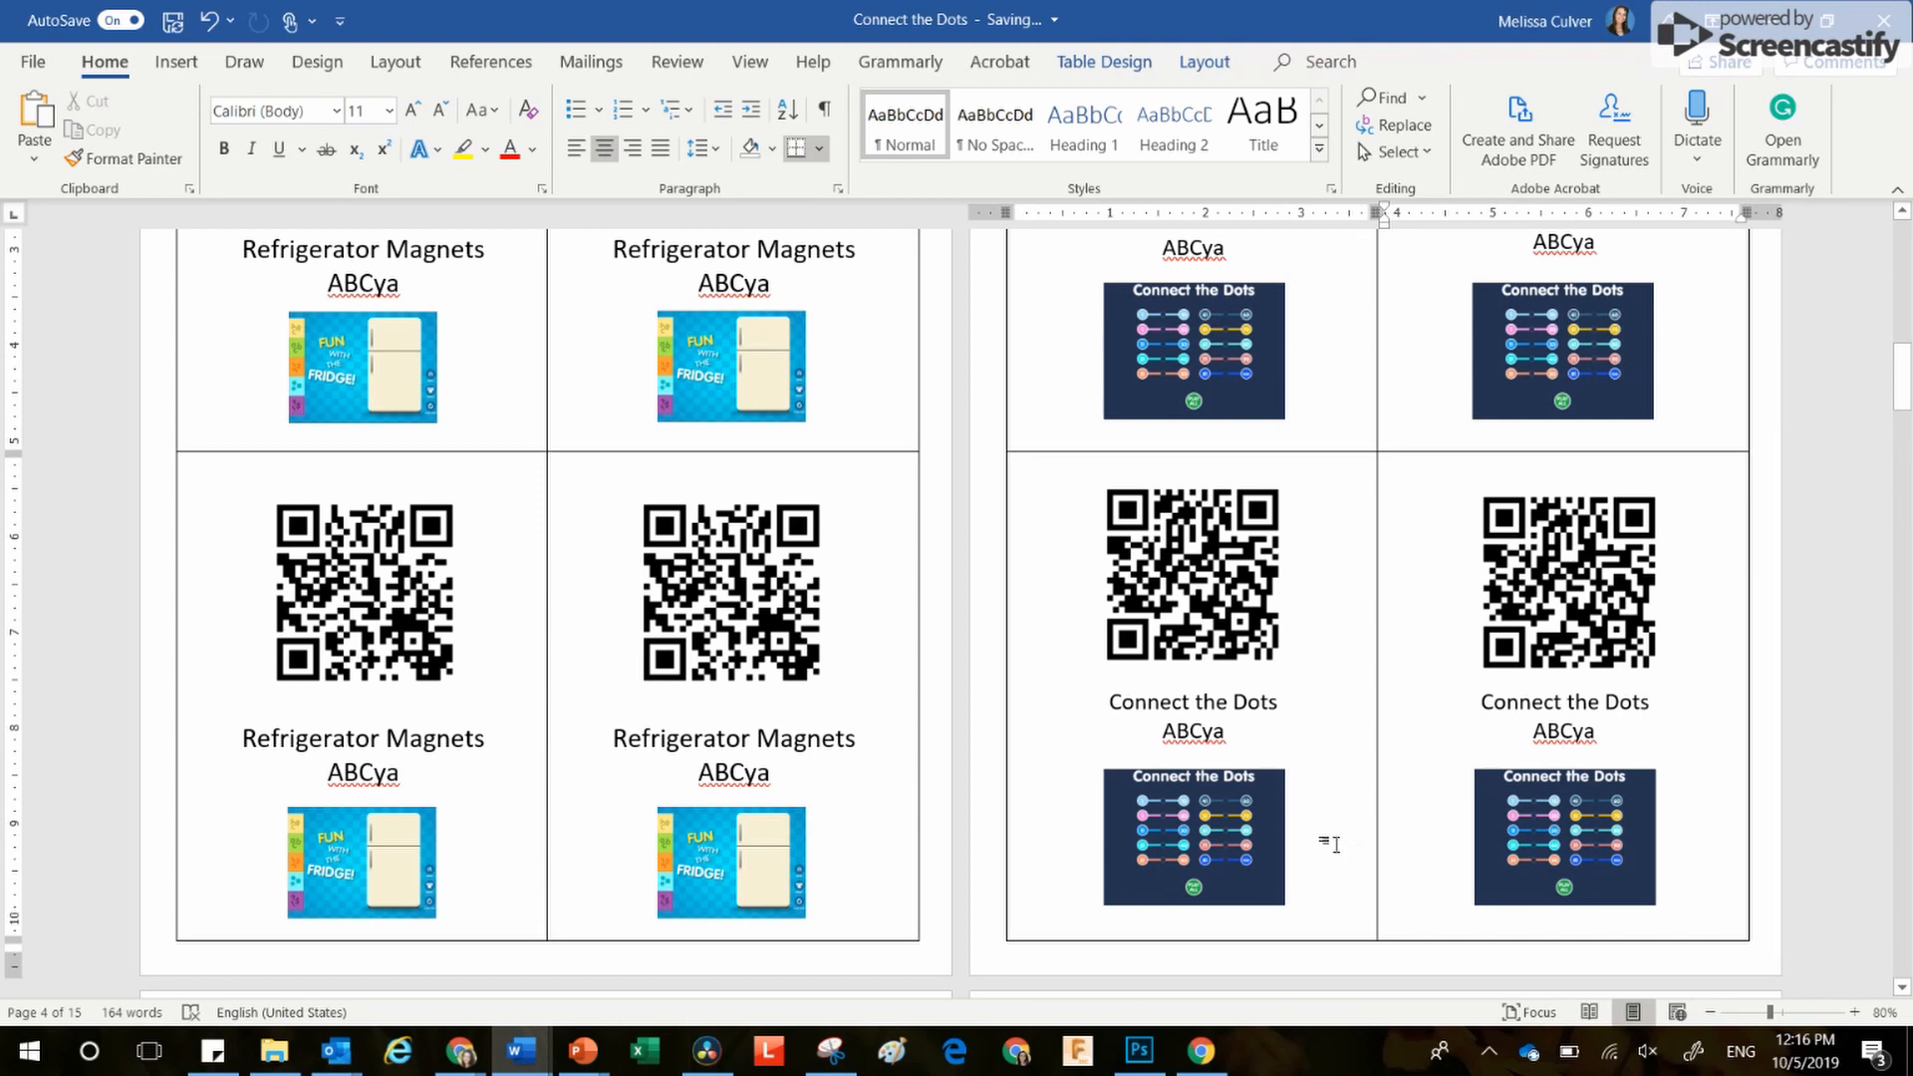
Step: Select the screenshots in both lower cards together and nudge them down slightly to leave more space below the labels
{"action": "left_click", "coordinate": [1250, 823]}
{"action": "left_click", "coordinate": [1566, 825], "text": "ctrl"}
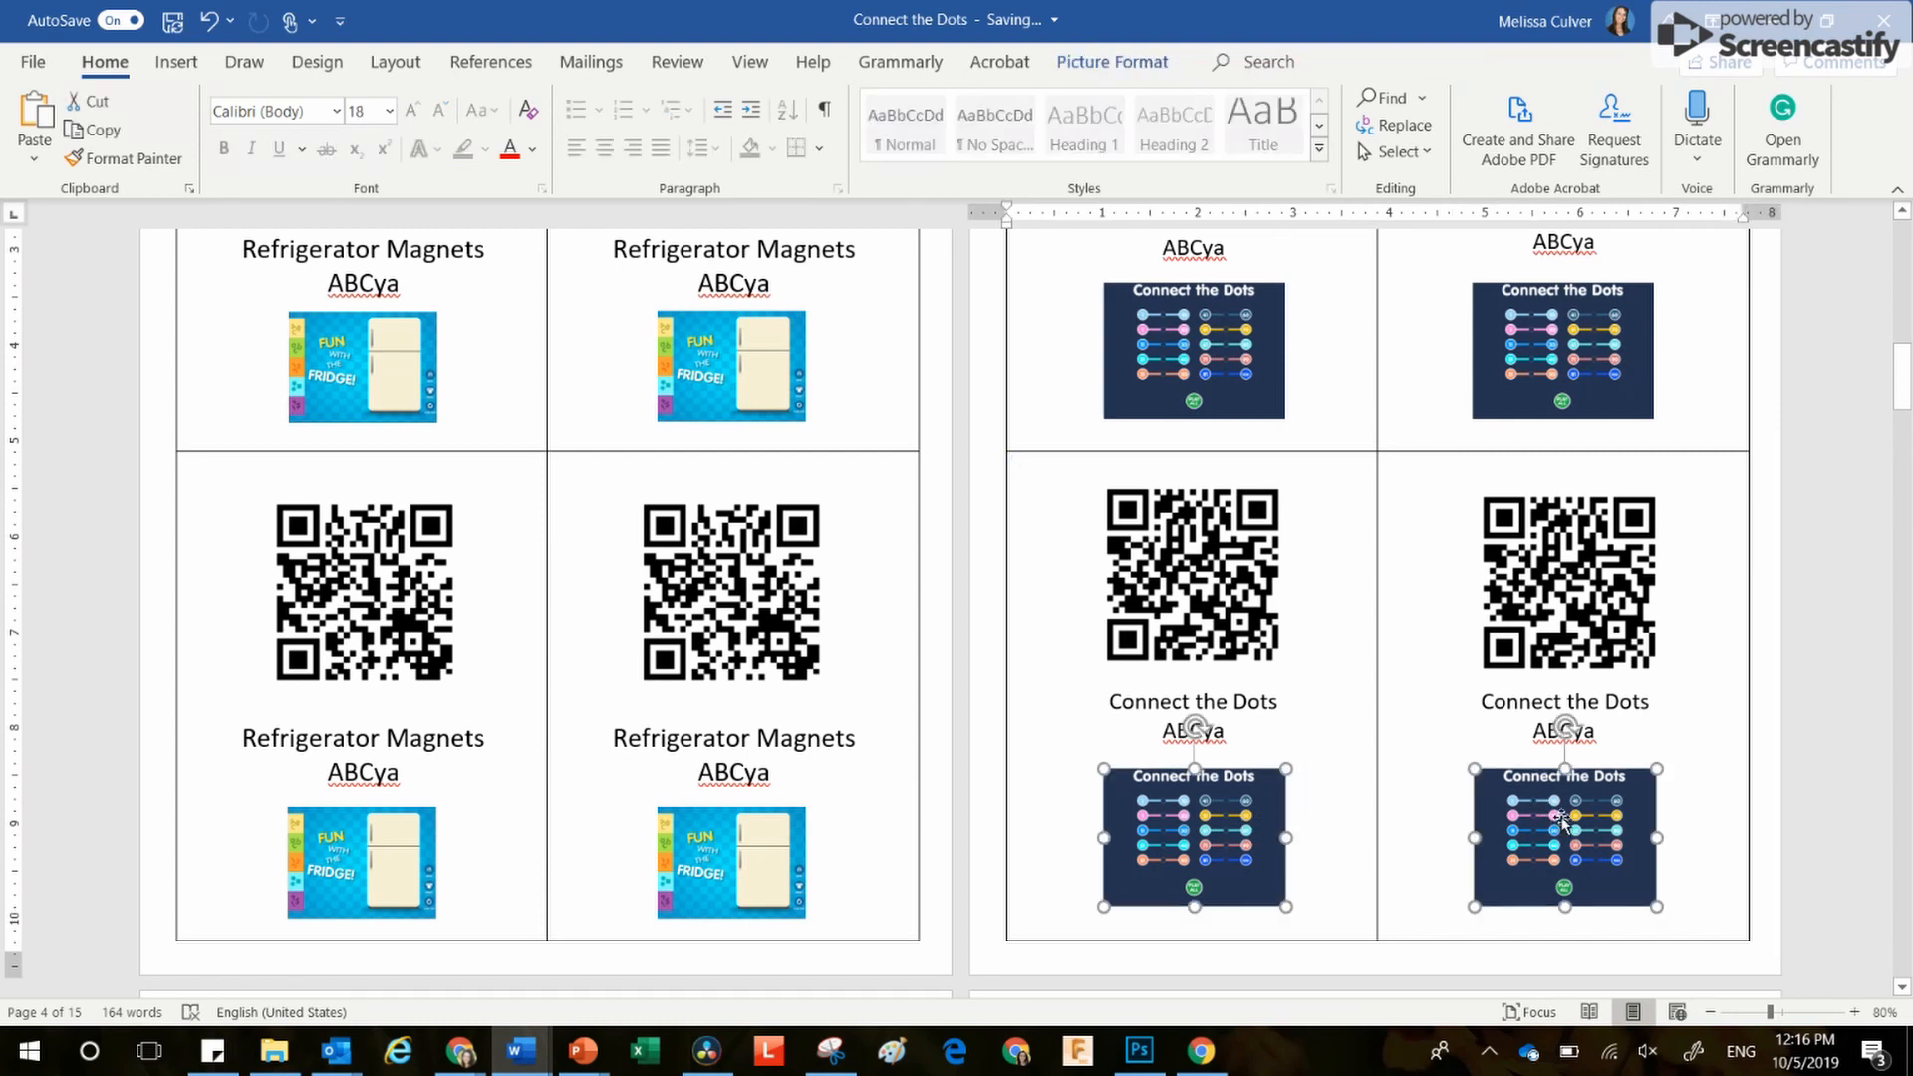
{"action": "key", "text": "Down"}
{"action": "key", "text": "Down"}
{"action": "key", "text": "Down"}
{"action": "key", "text": "Down"}
{"action": "key", "text": "Down"}
{"action": "key", "text": "Down"}
{"action": "key", "text": "Down"}
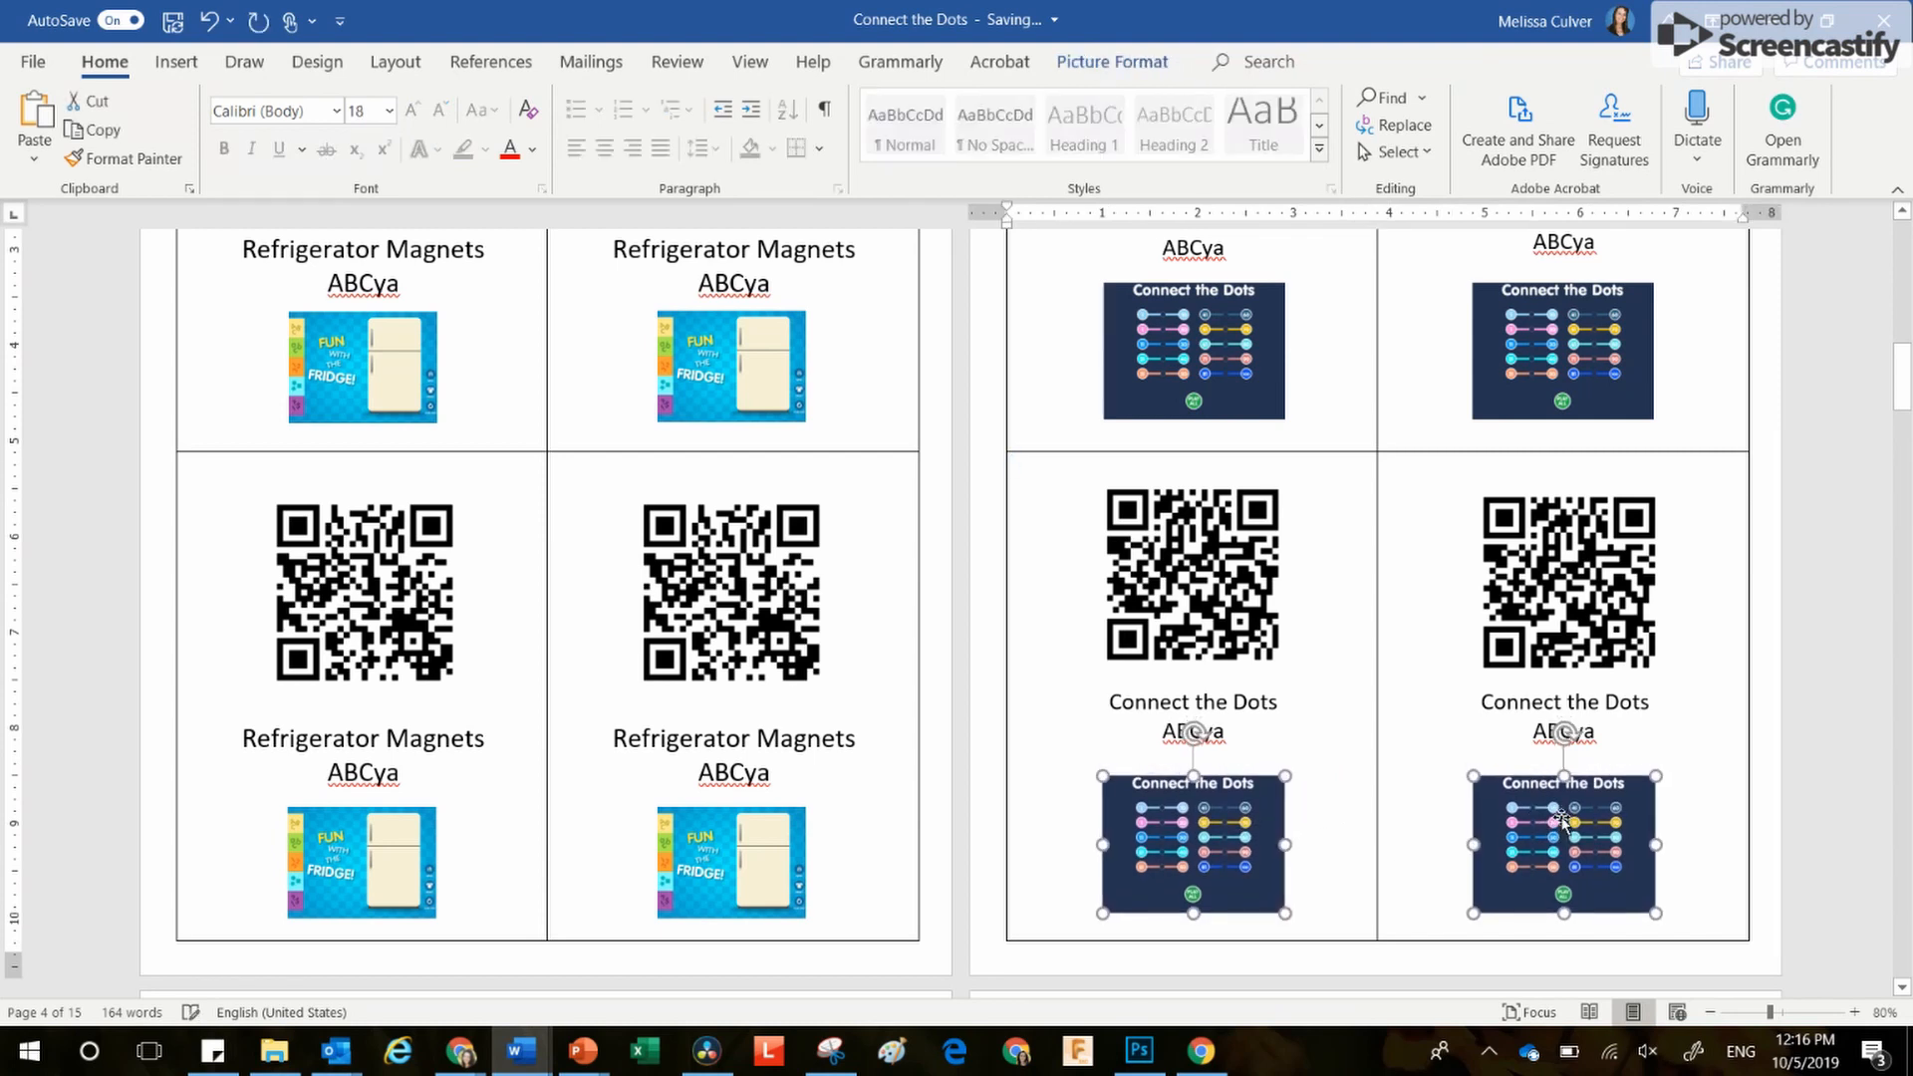
{"action": "left_click", "coordinate": [1618, 736]}
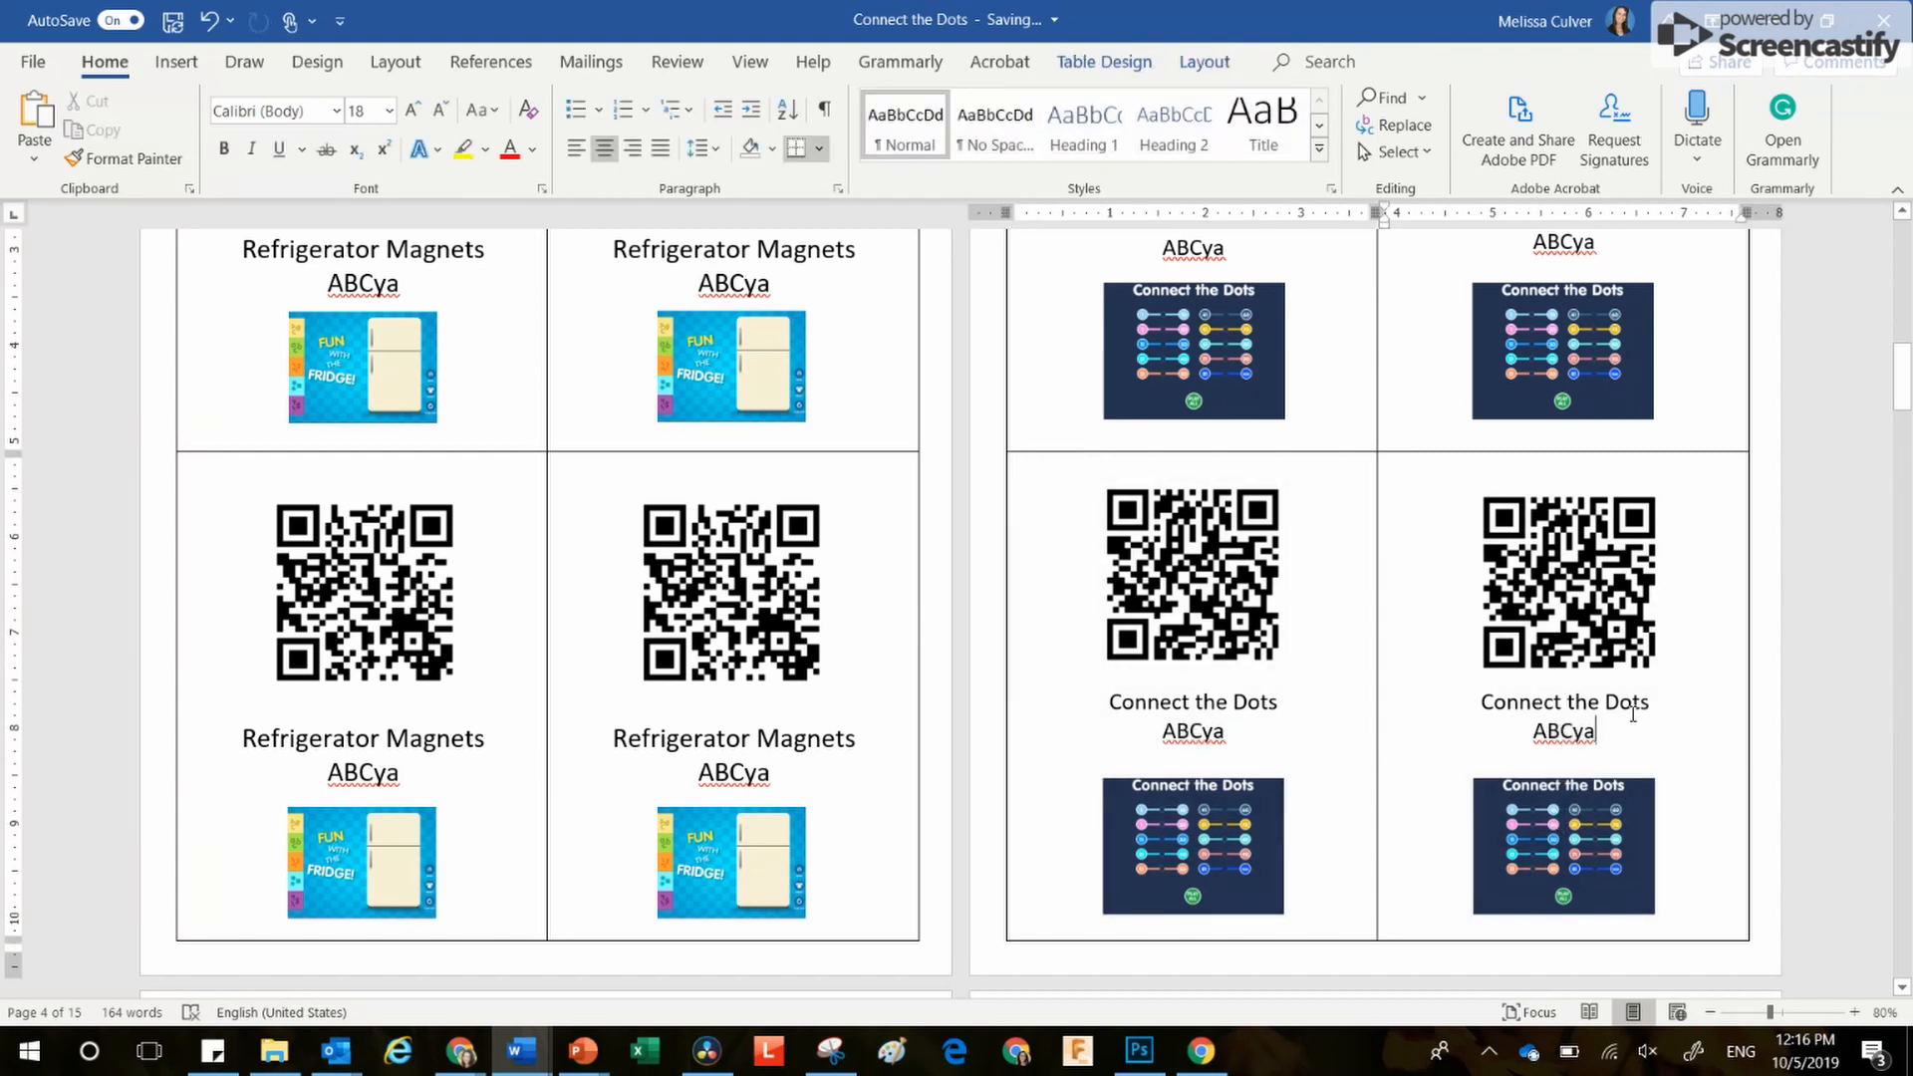
{"action": "scroll", "coordinate": [1595, 709], "scroll_direction": "down", "scroll_amount": 2}
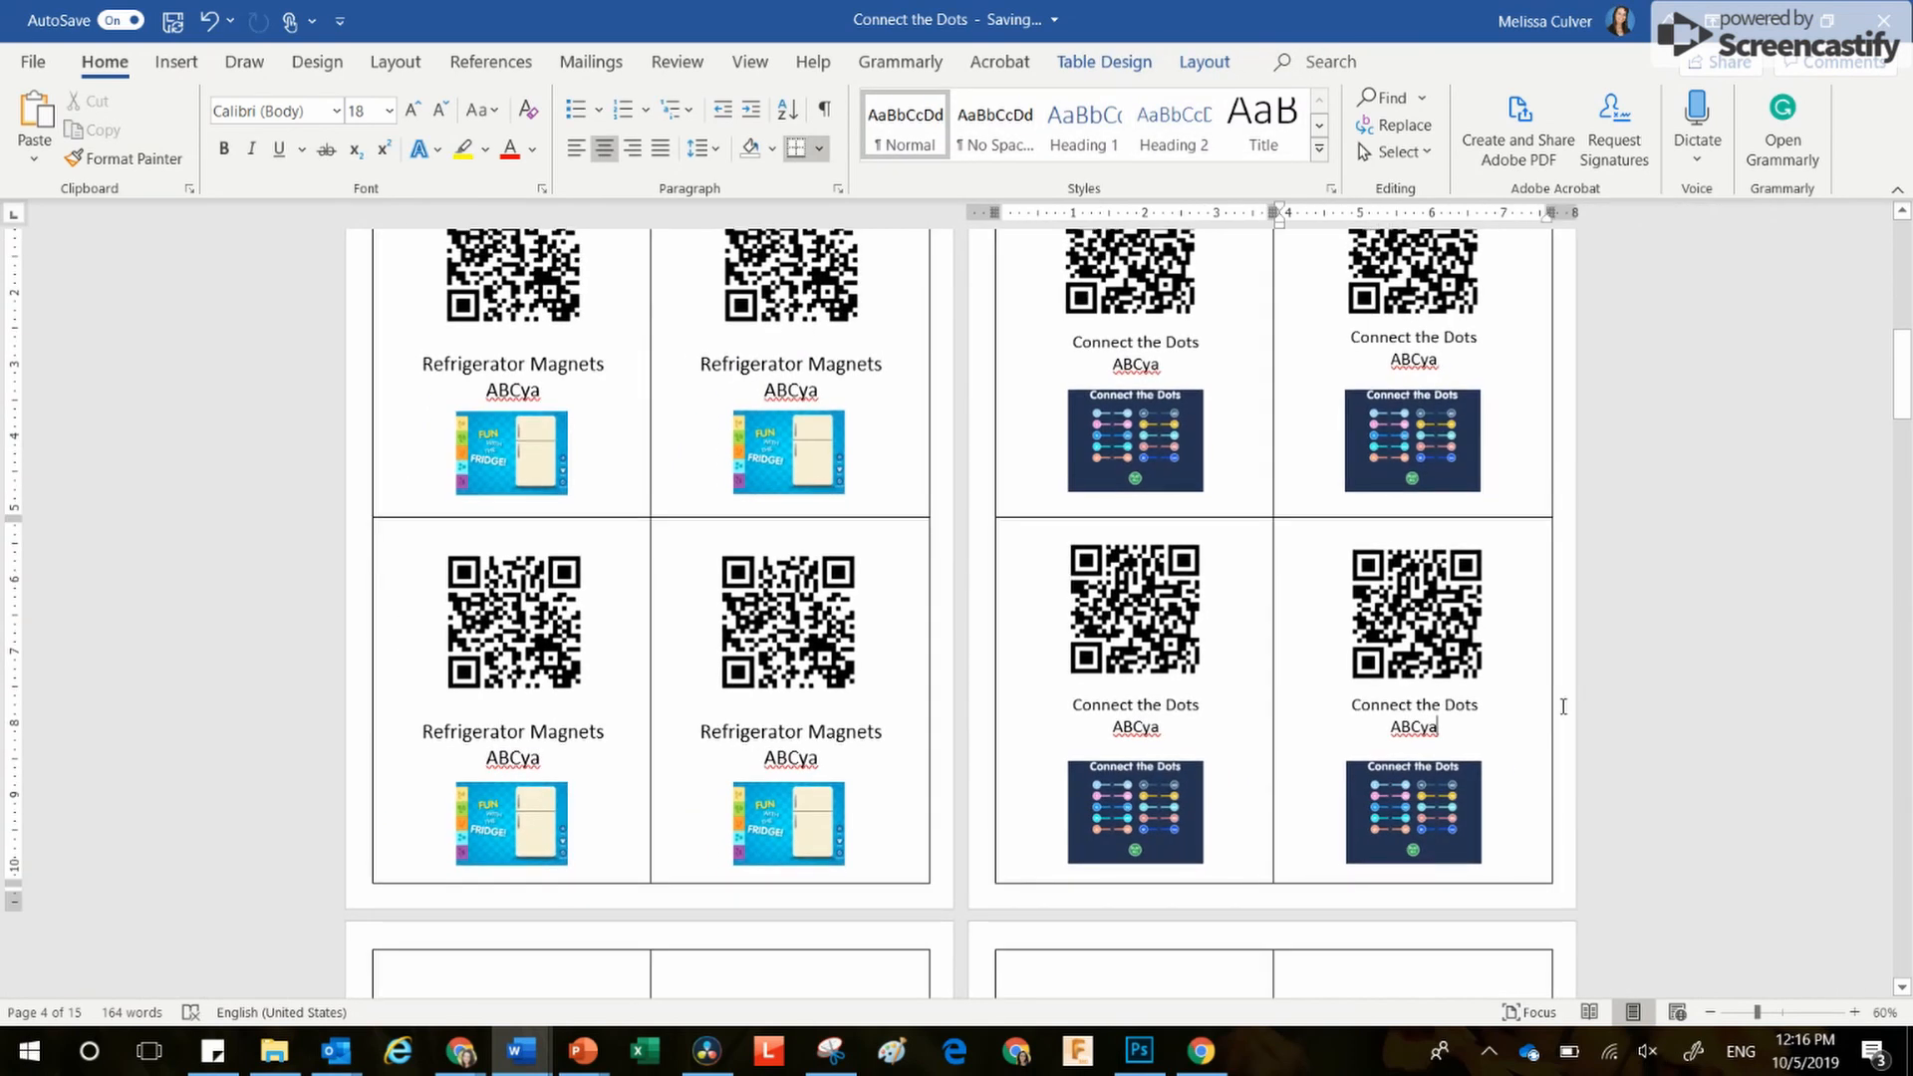